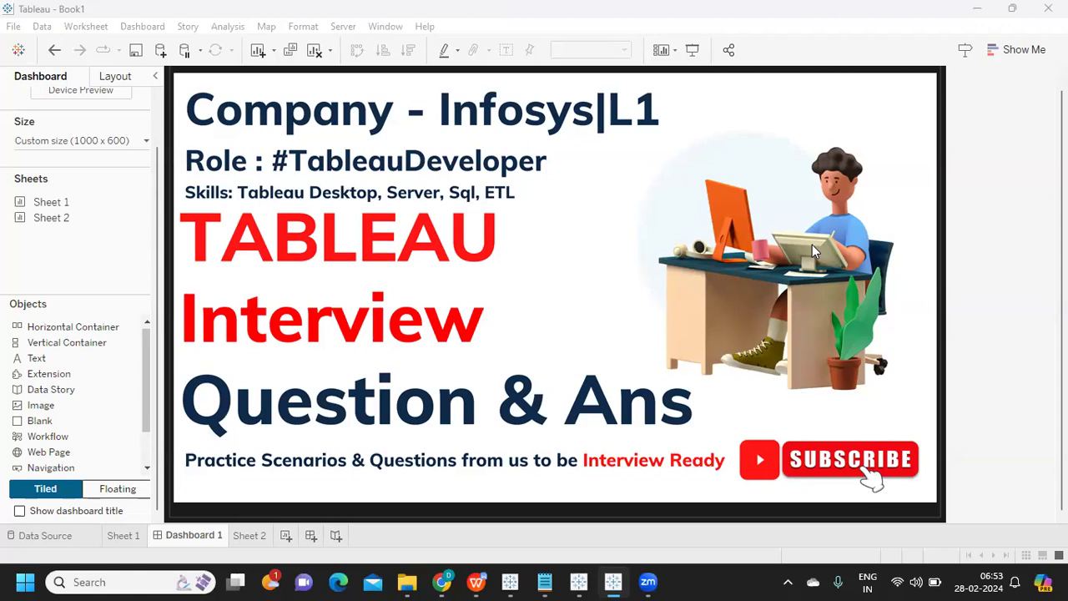
# Bring up the Infosys notes and highlight the company name, role and required skills lines
pyautogui.moveTo(544, 583)
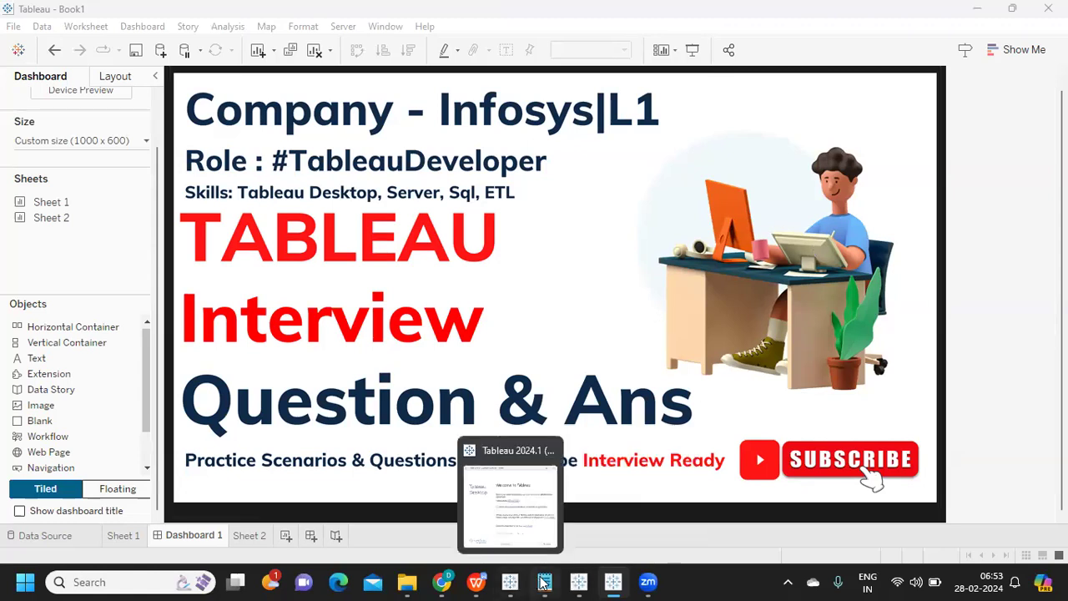
pyautogui.click(553, 526)
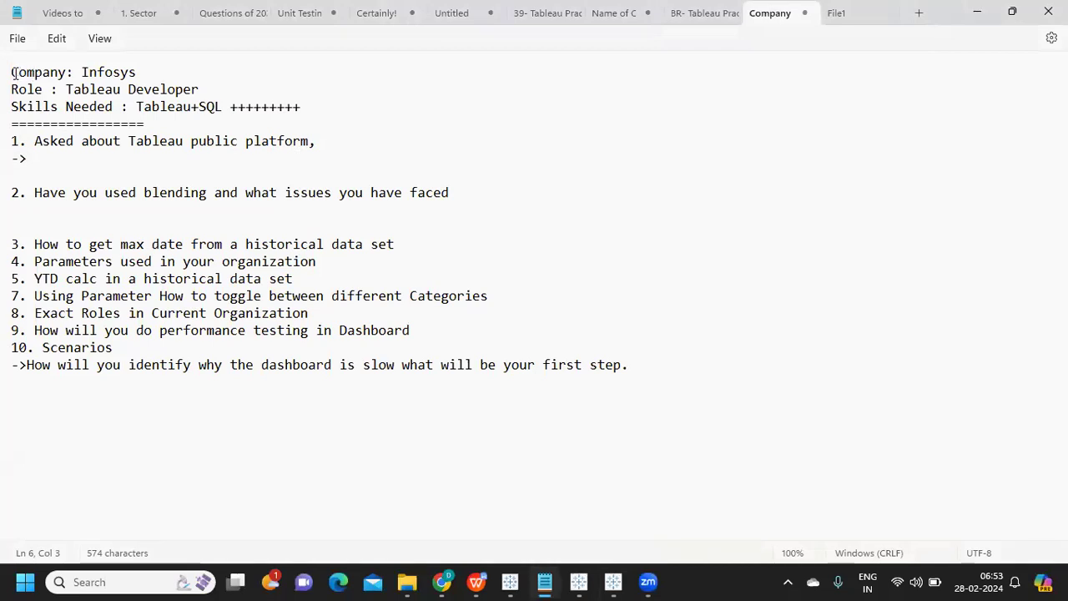
pyautogui.moveTo(14, 73); pyautogui.dragTo(136, 74)
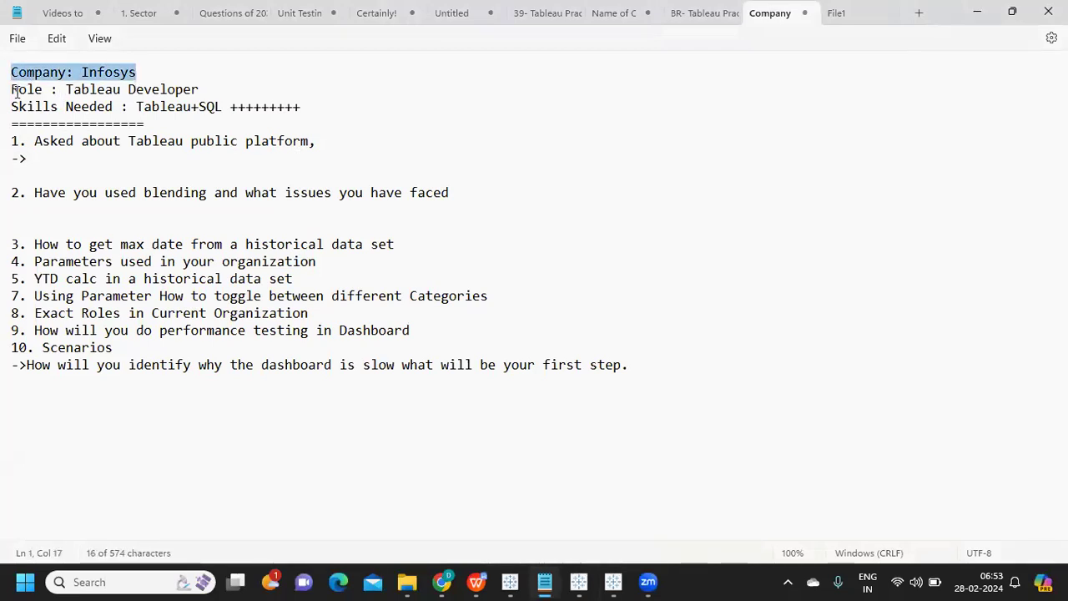
pyautogui.moveTo(14, 89); pyautogui.dragTo(224, 96)
pyautogui.moveTo(126, 107); pyautogui.dragTo(288, 108)
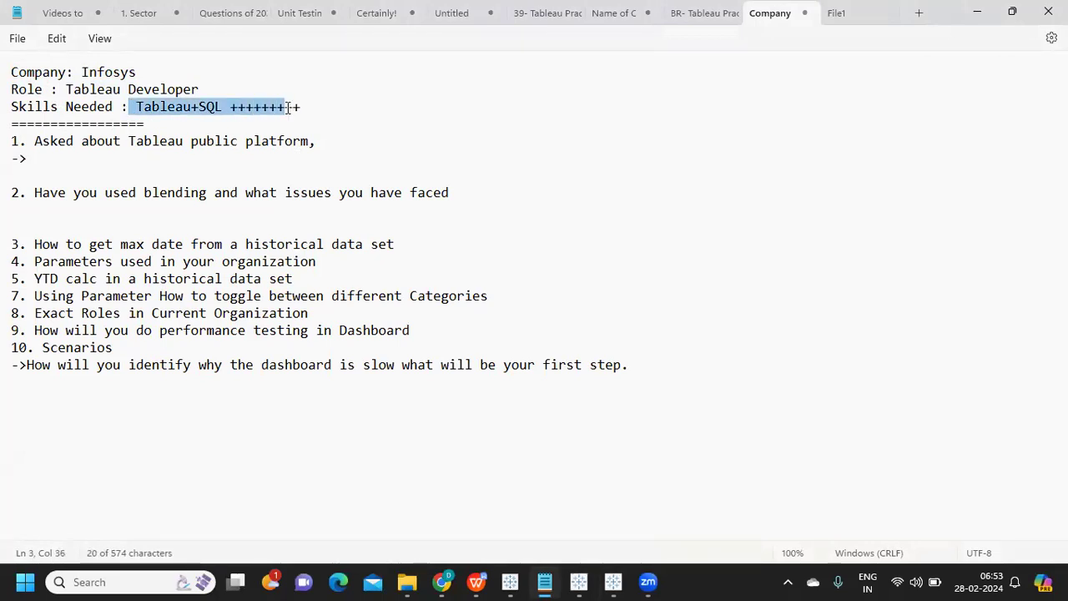
# Highlight the Tableau+SQL skill and question 1 on Tableau Public, then start its answer line
pyautogui.click(192, 91)
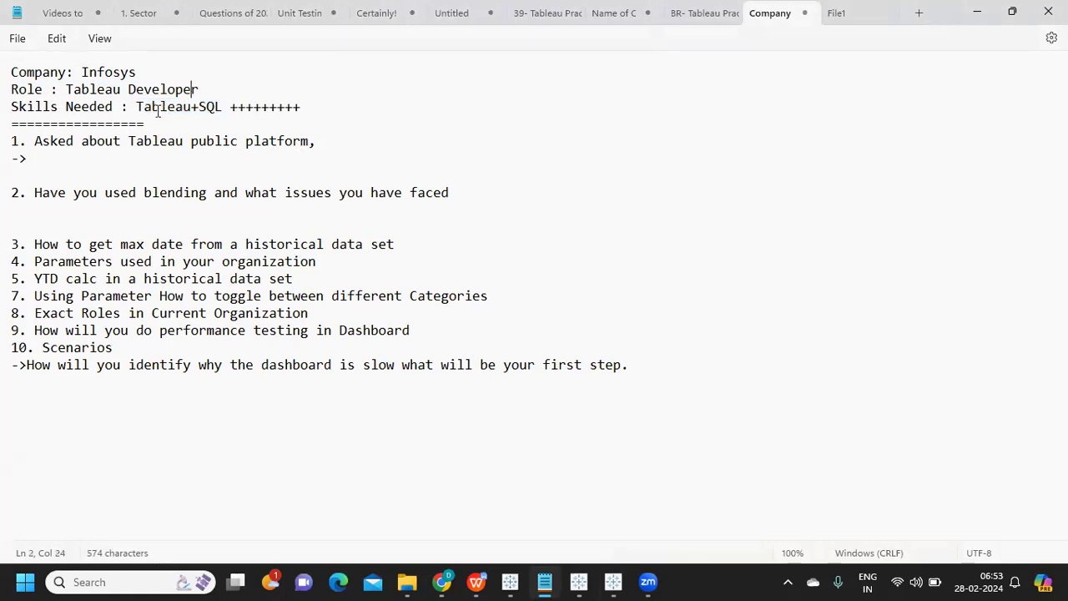
pyautogui.moveTo(136, 106); pyautogui.dragTo(231, 110)
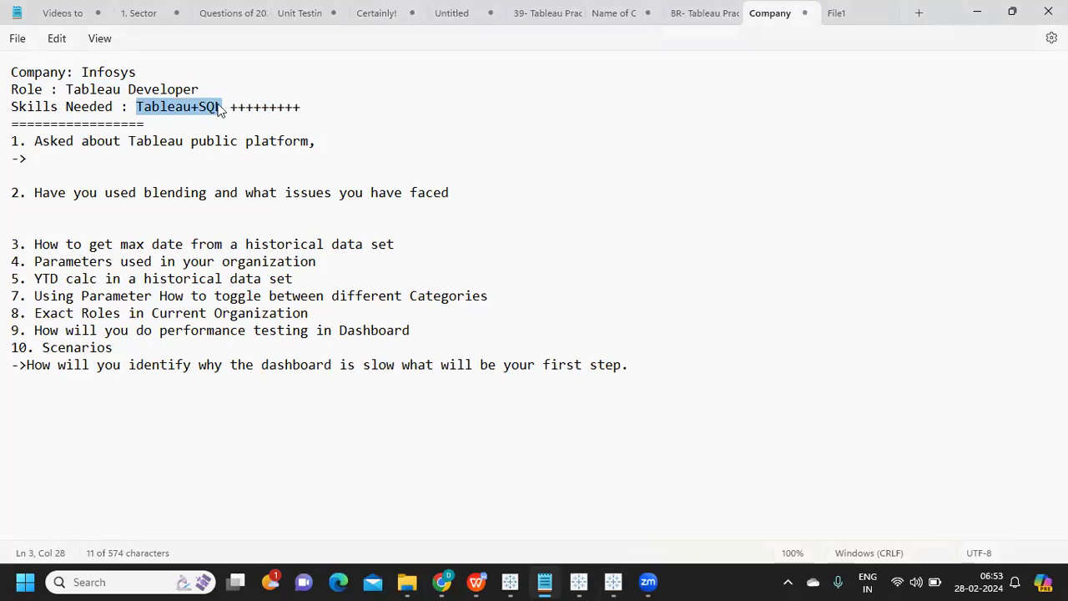
pyautogui.click(221, 109)
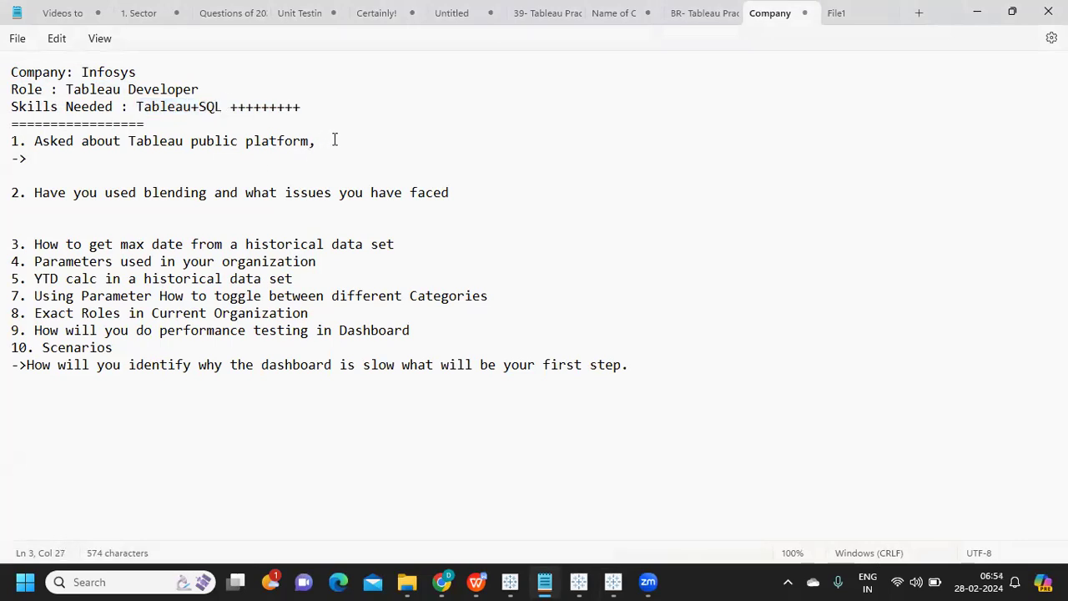
pyautogui.moveTo(334, 140); pyautogui.dragTo(12, 135)
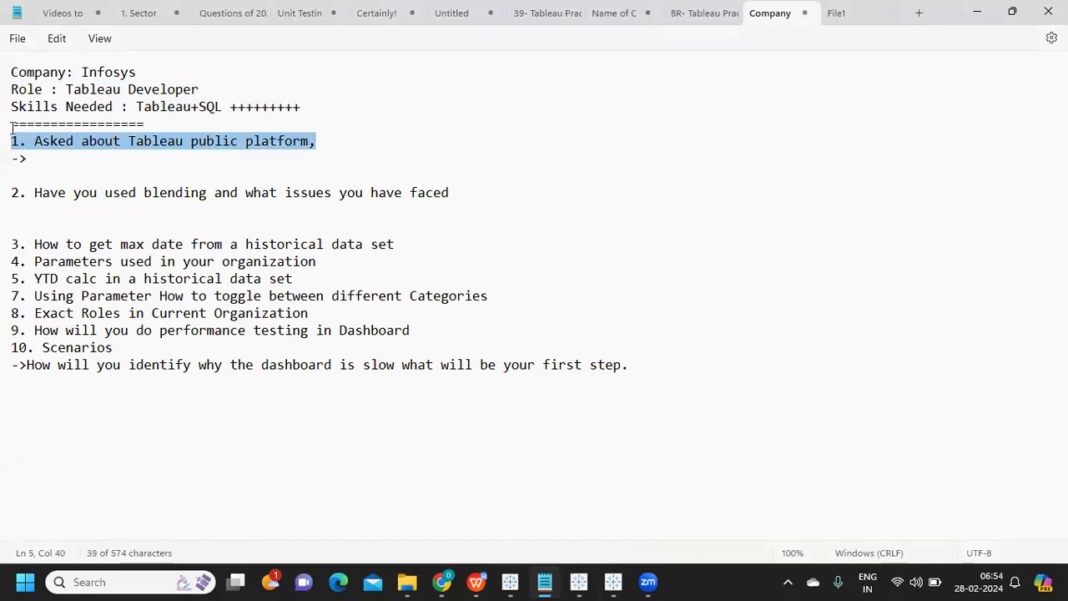
pyautogui.click(64, 165)
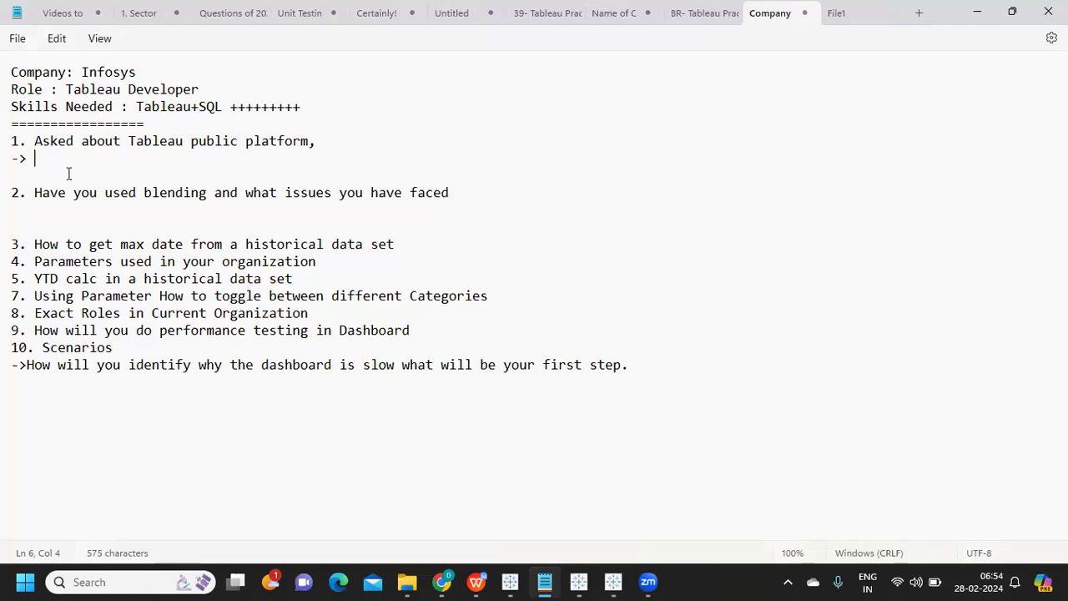
# Write answer points 'Create you Tableau Public Profile' and 'What type of dashboards you have published'
pyautogui.write('Create you Ta')
pyautogui.press('BackSpace')
pyautogui.write('Tableau Public Profir')
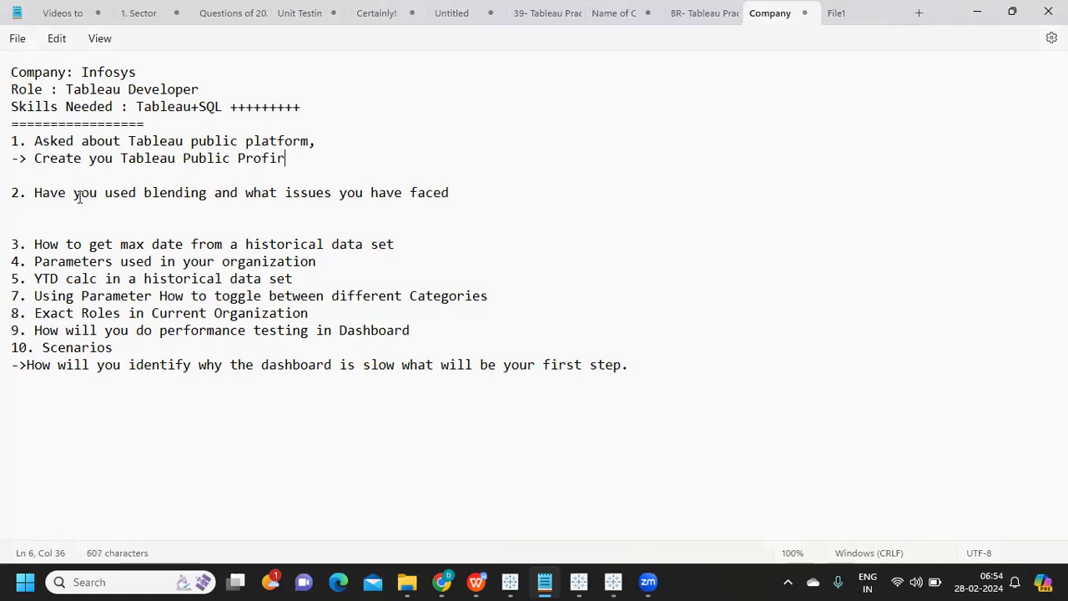
pyautogui.press('BackSpace')
pyautogui.write('le')
pyautogui.press('Return')
pyautogui.write('-')
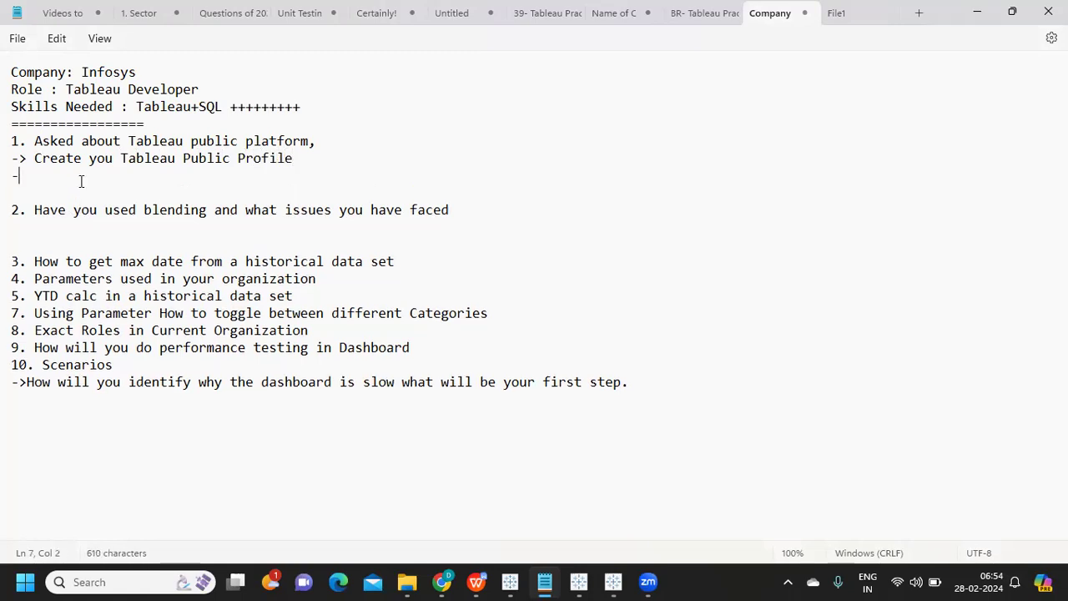
pyautogui.write('> What type of dashb')
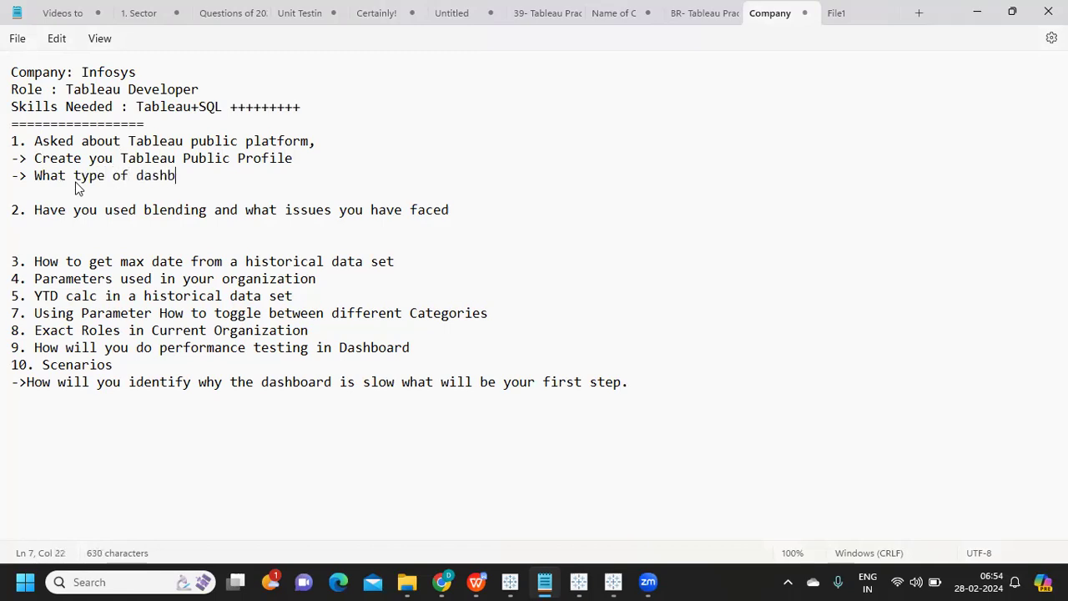
pyautogui.write('oards you have published')
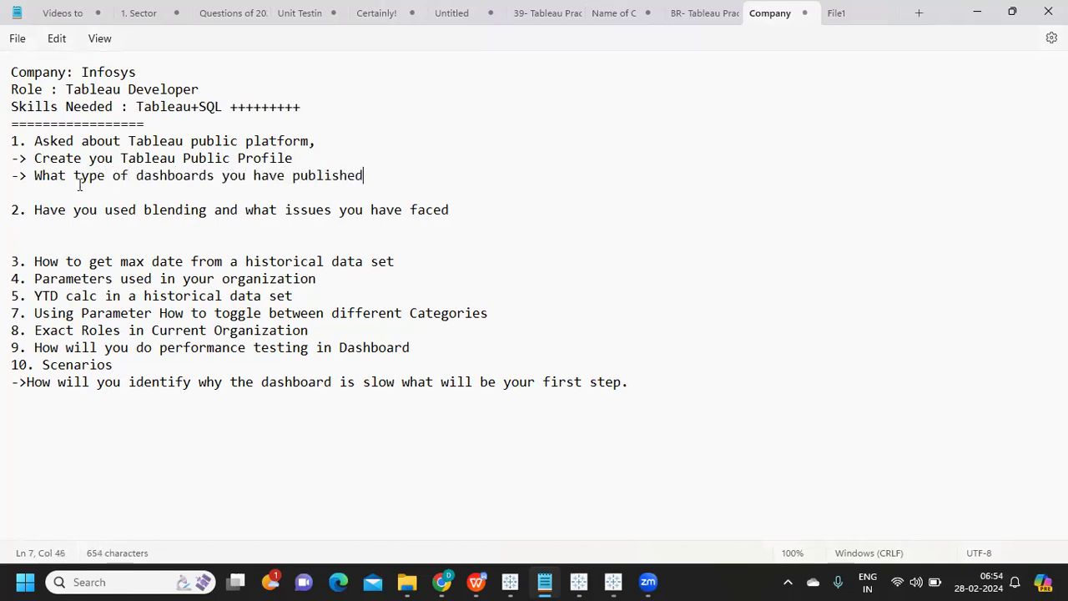
pyautogui.press('Return')
# Add points 'What are the things that you have created' and 'Working knowledge on Tableau Public'
pyautogui.write('-> ')
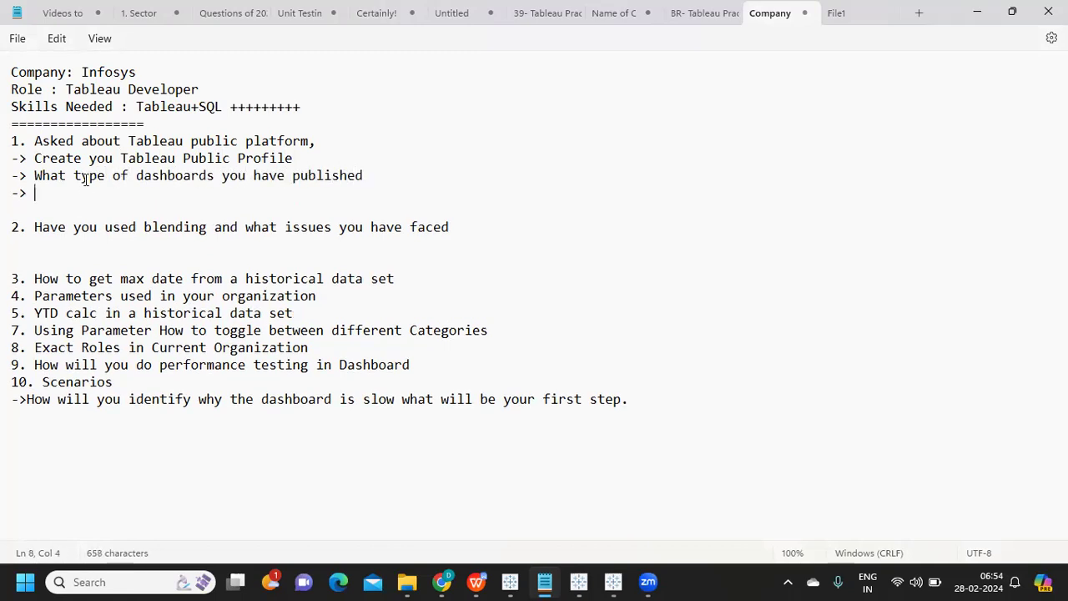
pyautogui.write('What are the things ')
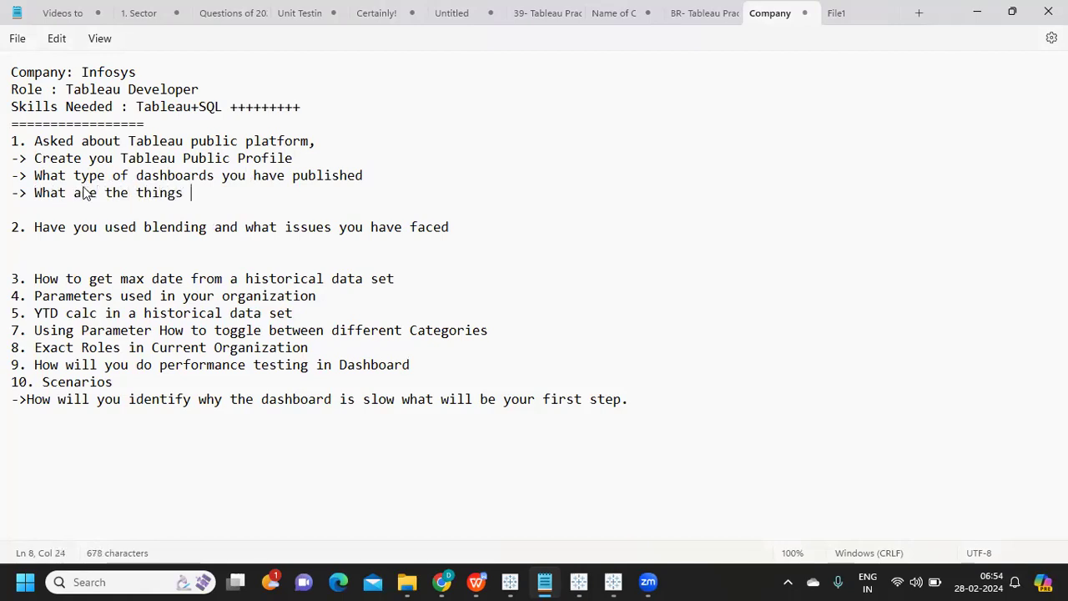
pyautogui.write('that you have created')
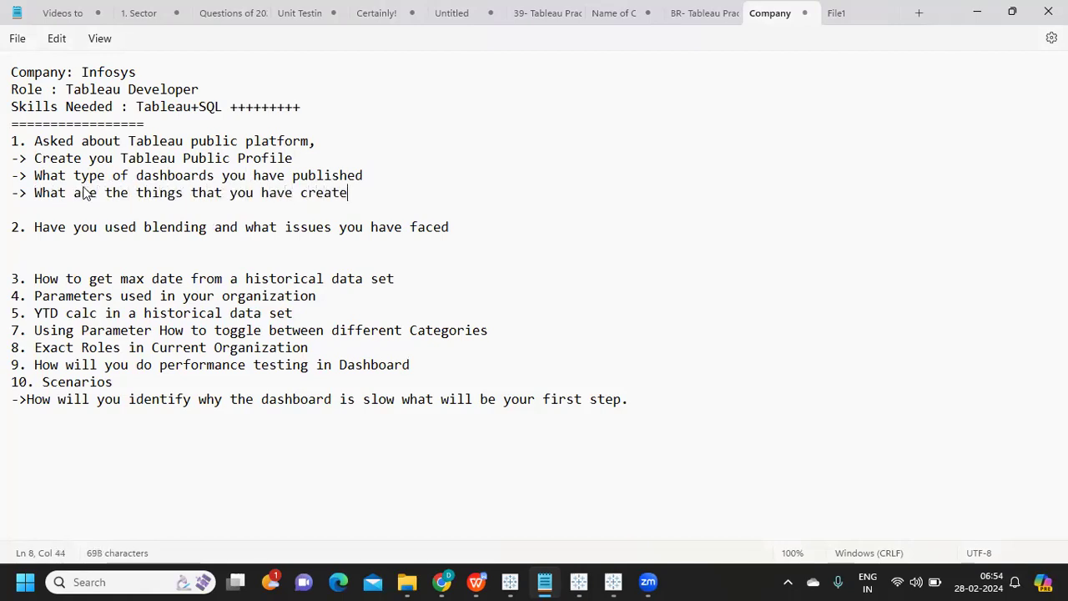
pyautogui.press('Return')
pyautogui.write('->')
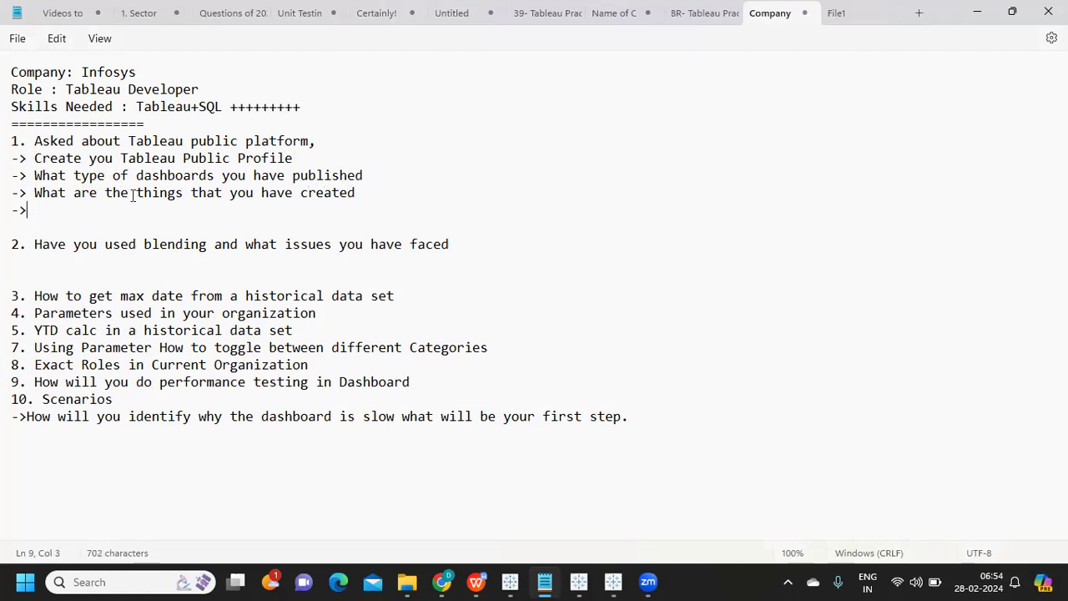
pyautogui.moveTo(357, 193); pyautogui.dragTo(10, 160)
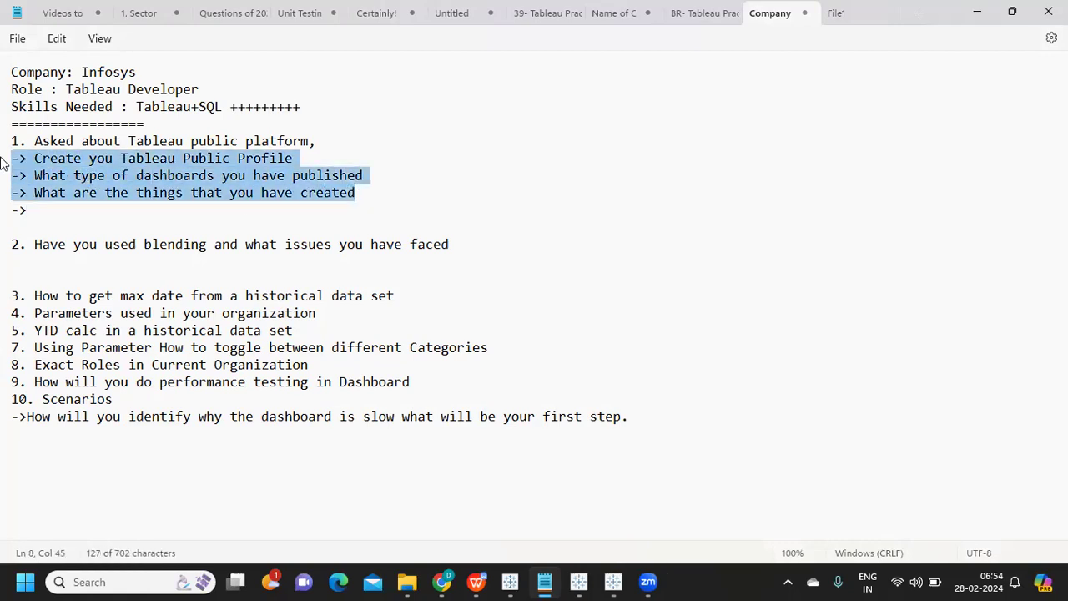
pyautogui.click(61, 197)
pyautogui.click(40, 203)
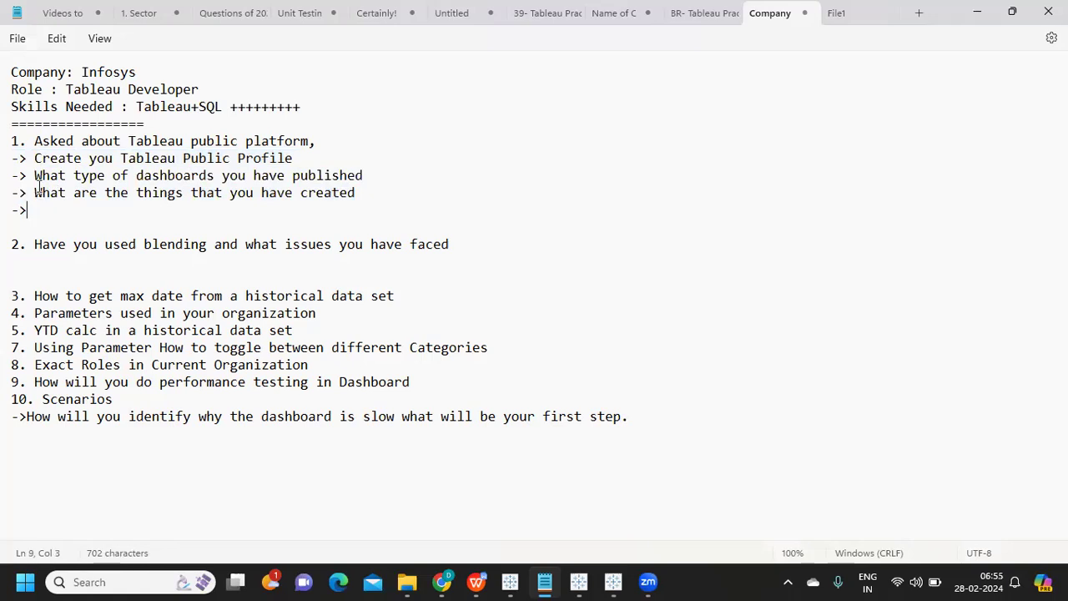
pyautogui.write('Working ')
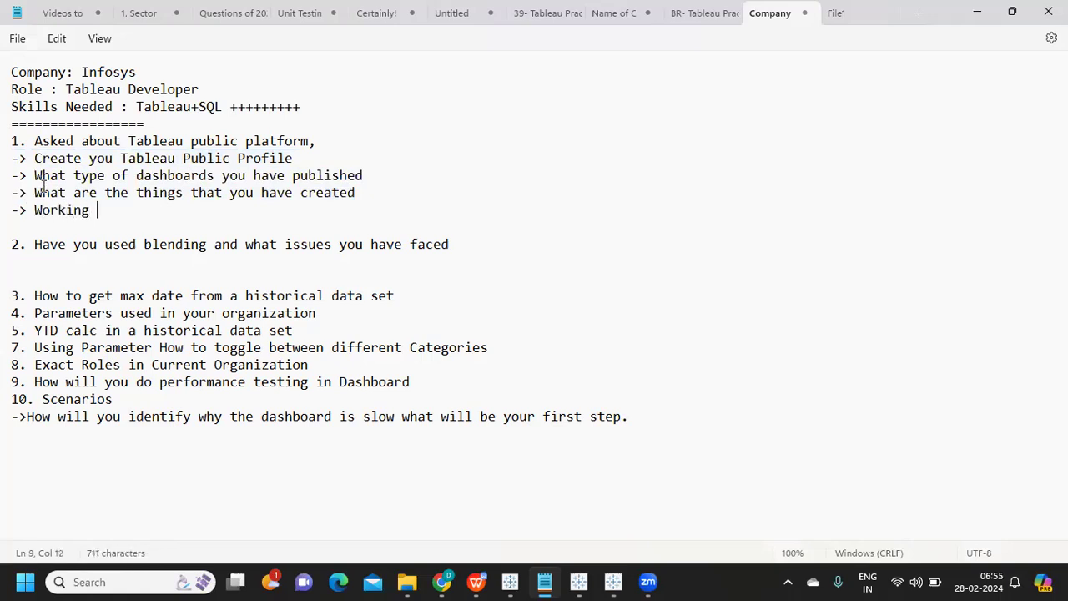
pyautogui.write('knowledge on Tableau Public')
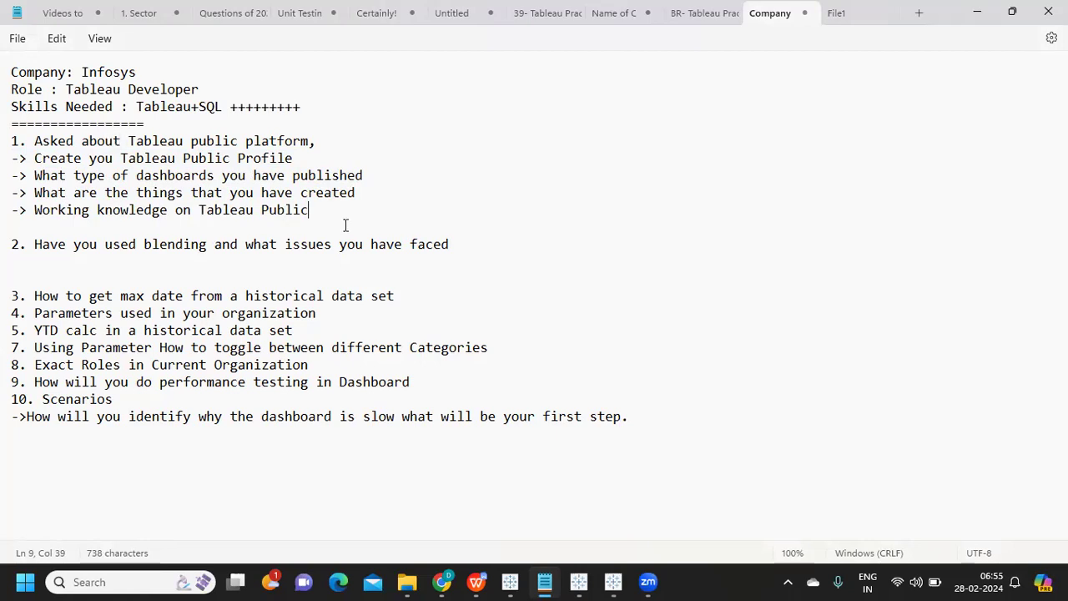
pyautogui.moveTo(347, 214); pyautogui.dragTo(2, 153)
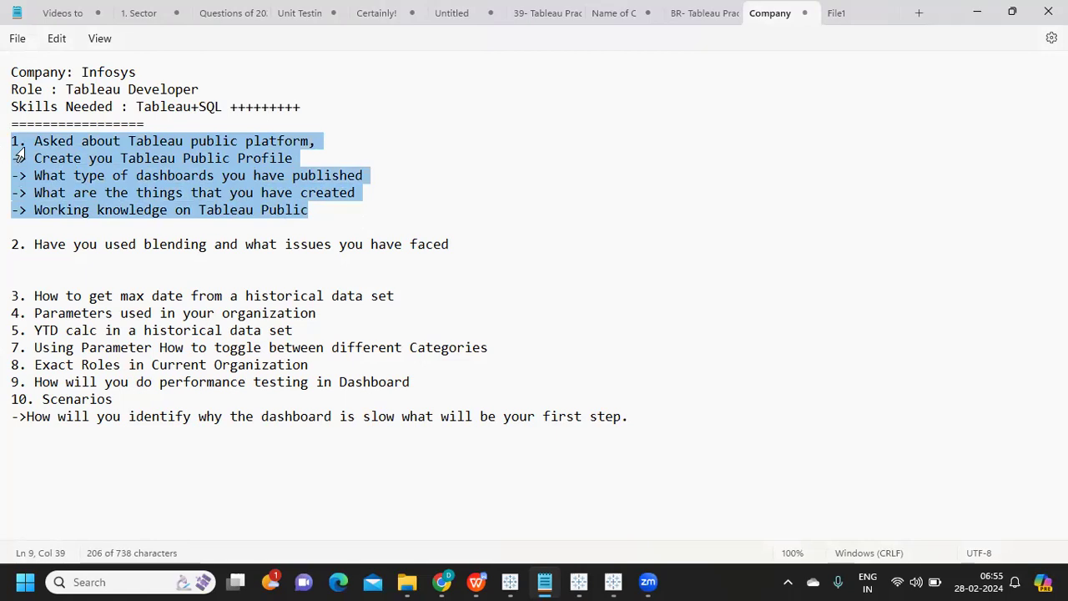
pyautogui.click(95, 192)
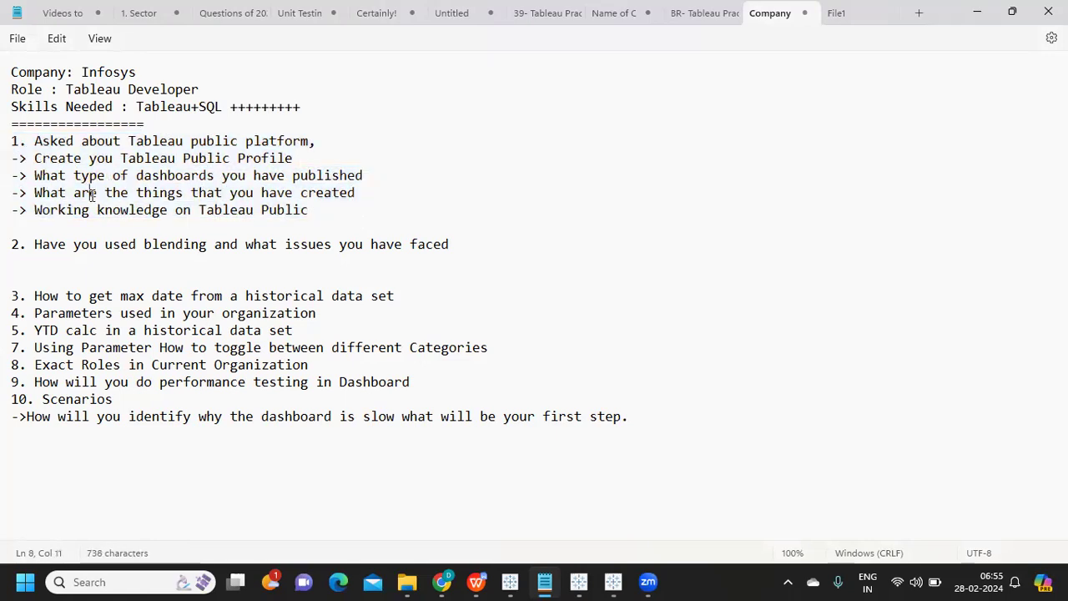
pyautogui.moveTo(14, 144); pyautogui.dragTo(372, 228)
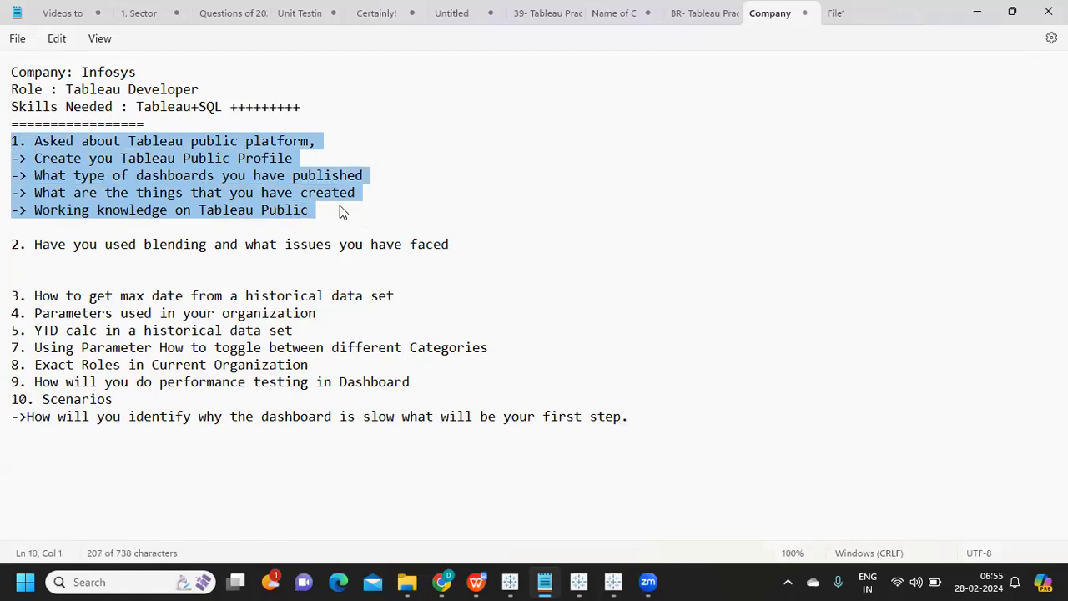
pyautogui.moveTo(334, 211); pyautogui.dragTo(2, 149)
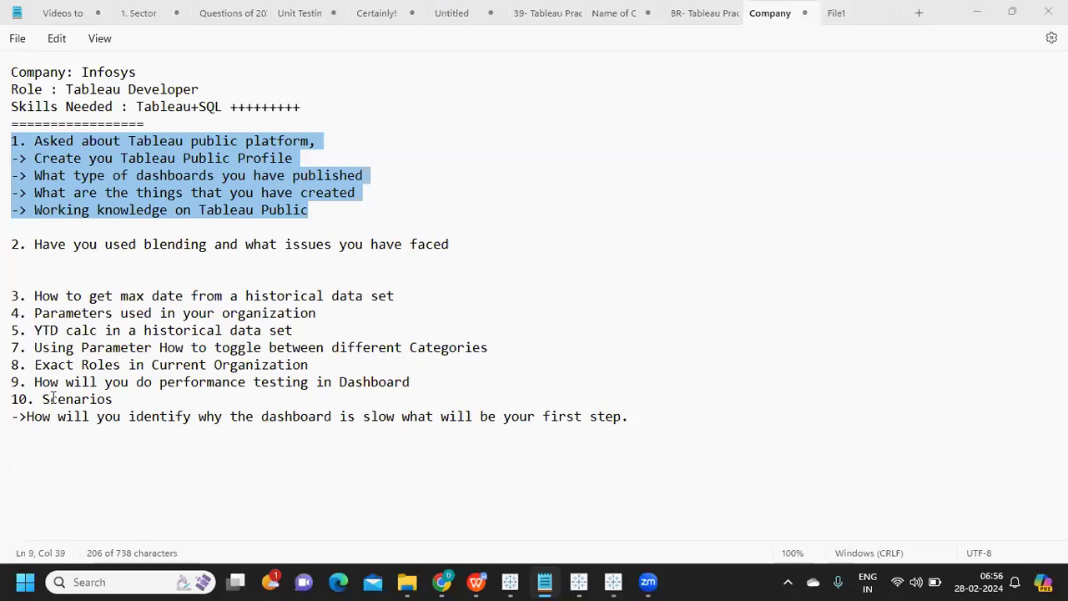
pyautogui.click(111, 258)
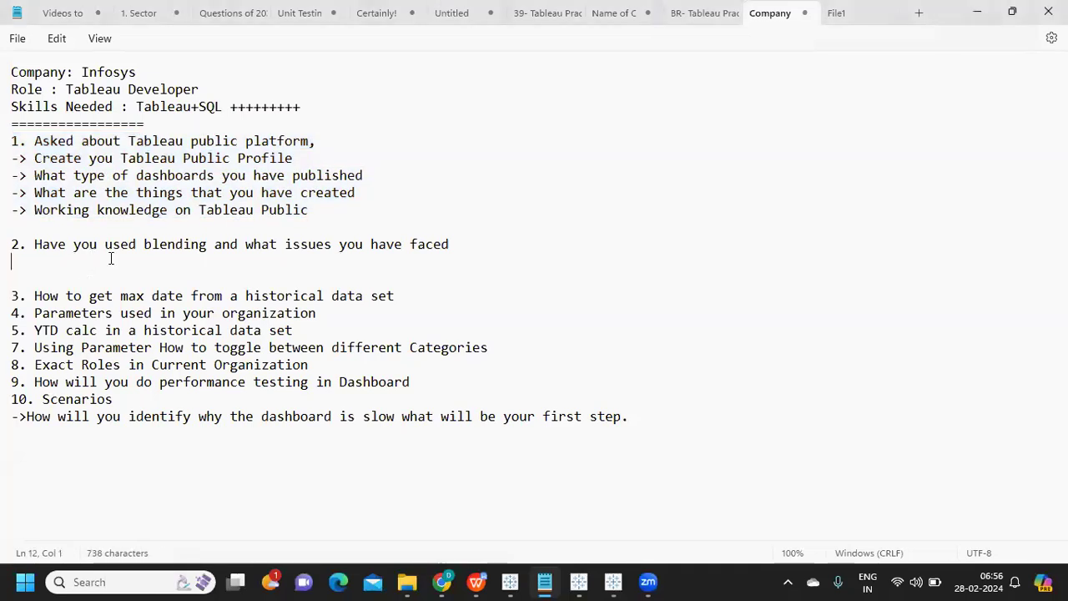
pyautogui.tripleClick(461, 244)
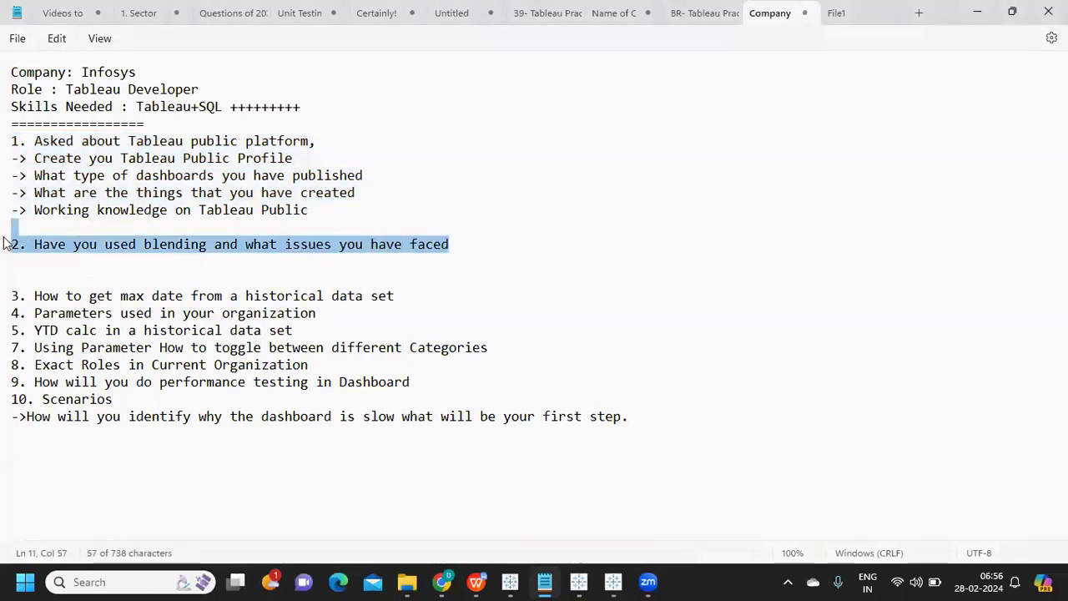
pyautogui.click(45, 269)
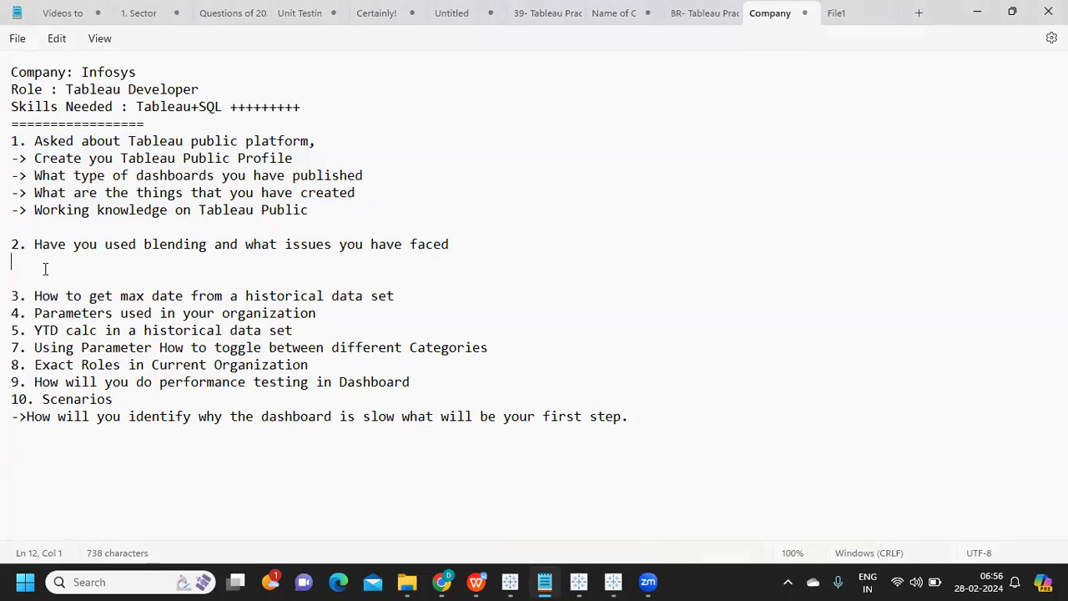
pyautogui.click(182, 245)
pyautogui.doubleClick(183, 244)
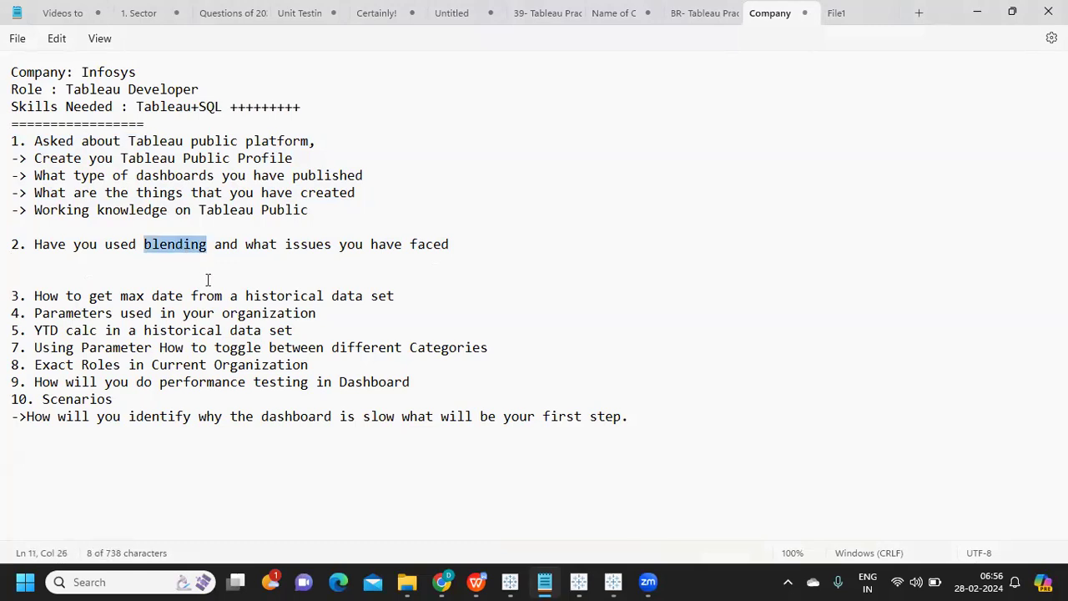
pyautogui.click(153, 277)
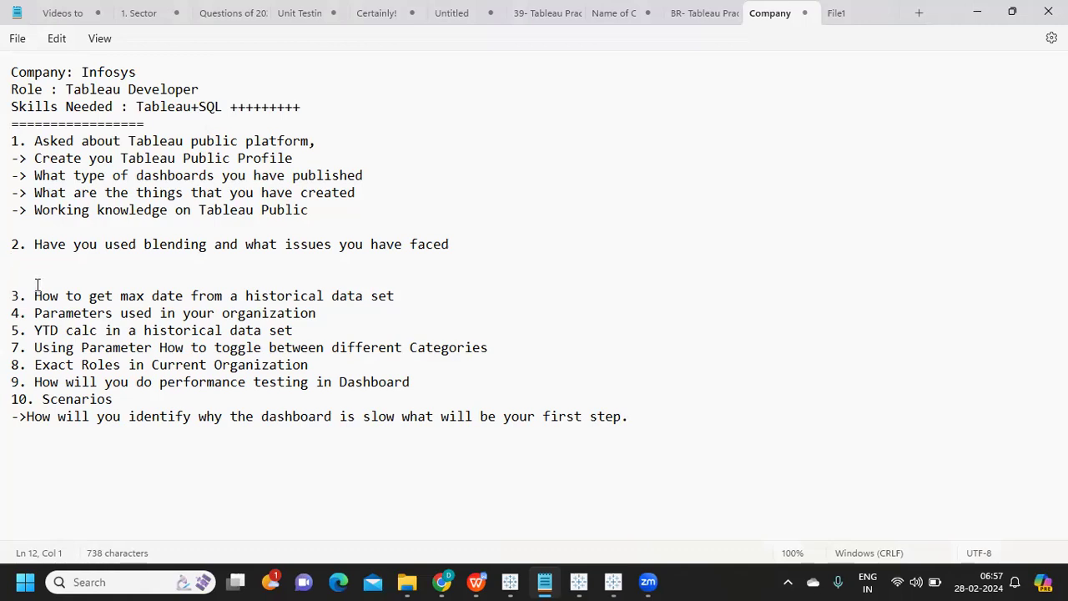
pyautogui.click(26, 272)
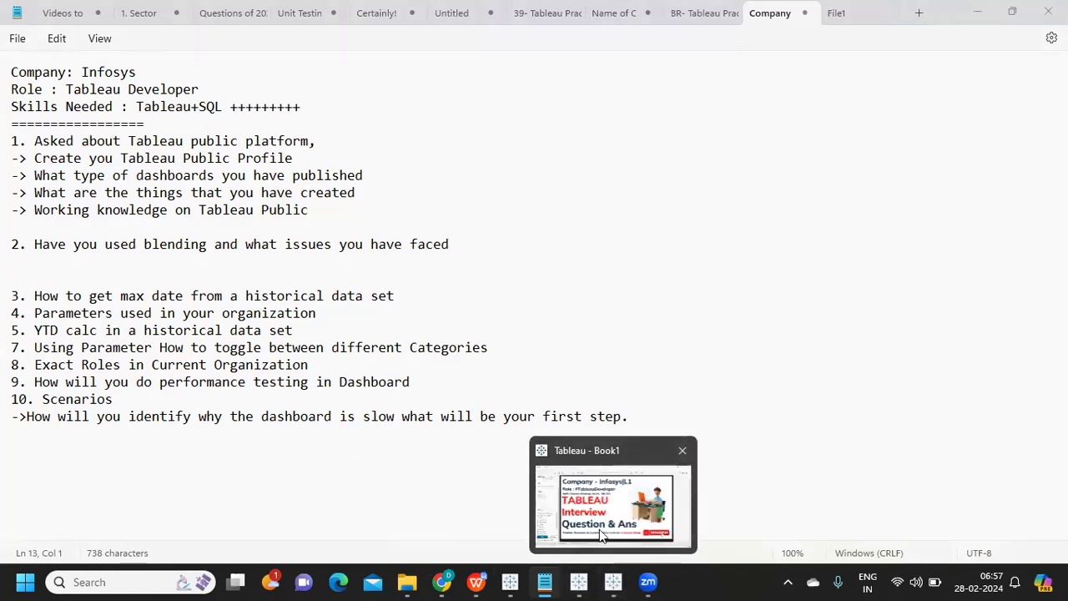
# Switch to Tableau, add a new Sheet 3 and connect the Sample - Superstore data source
pyautogui.click(600, 530)
pyautogui.click(252, 536)
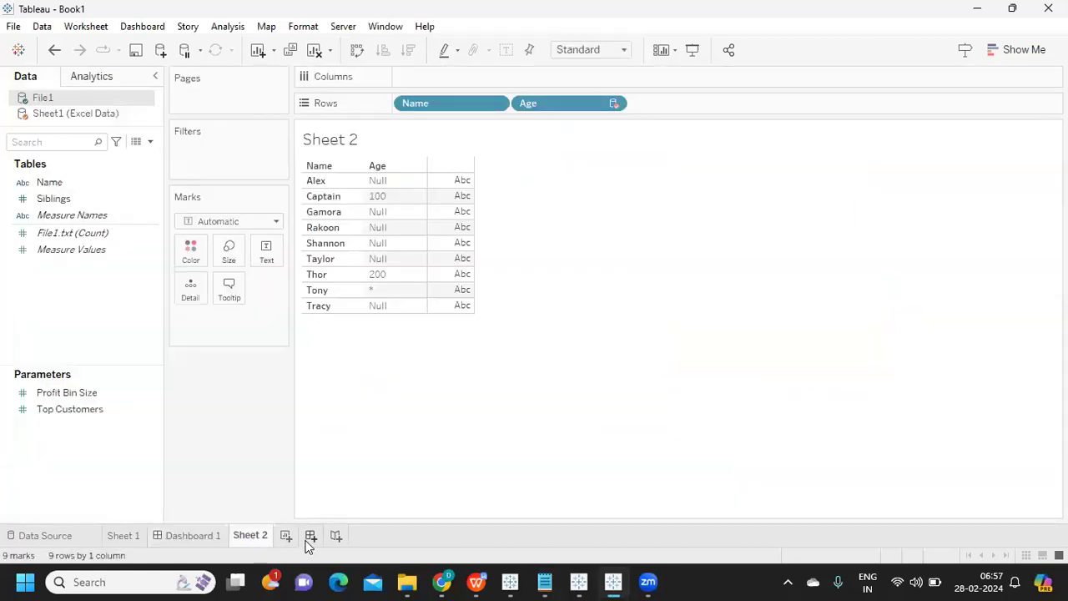
pyautogui.click(284, 541)
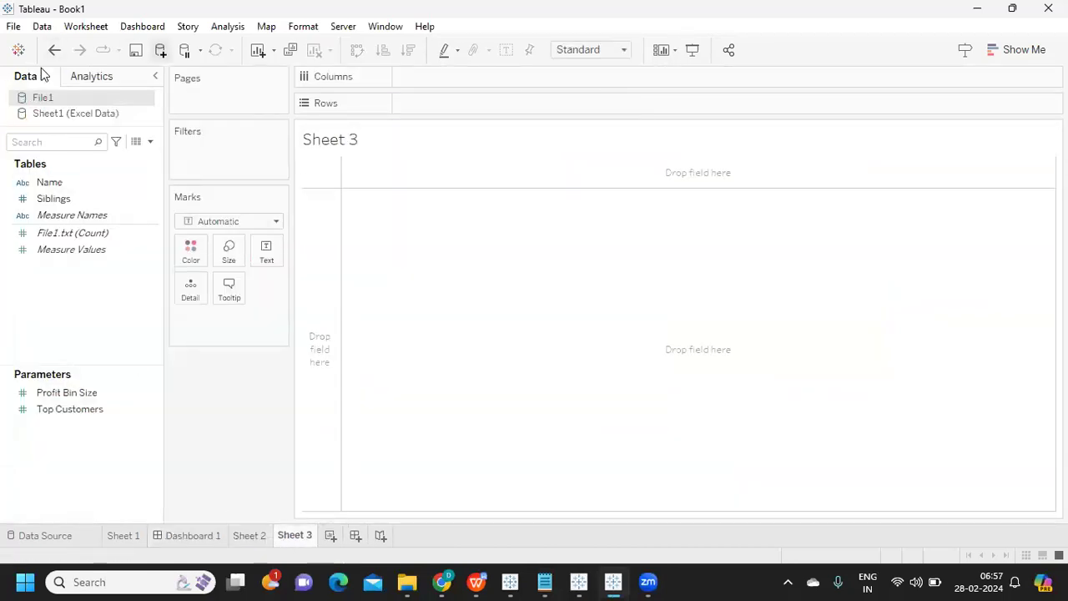
pyautogui.click(160, 49)
pyautogui.click(226, 526)
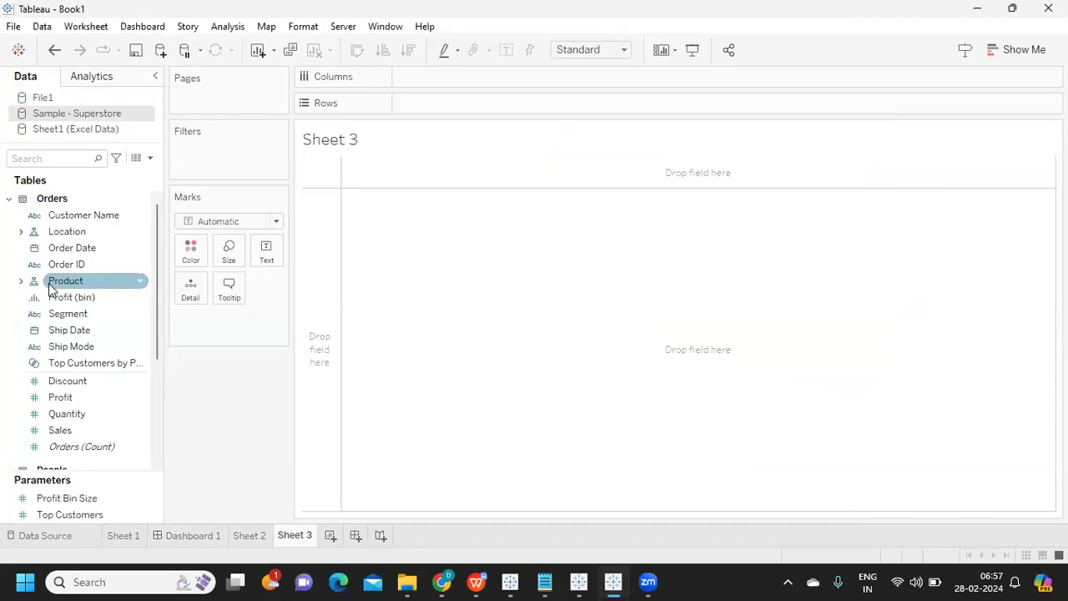
# Put Order Date on Rows as a discrete exact date
pyautogui.moveTo(61, 247)
pyautogui.mouseDown()
pyautogui.moveTo(180, 226)
pyautogui.moveTo(464, 112)
pyautogui.mouseUp()
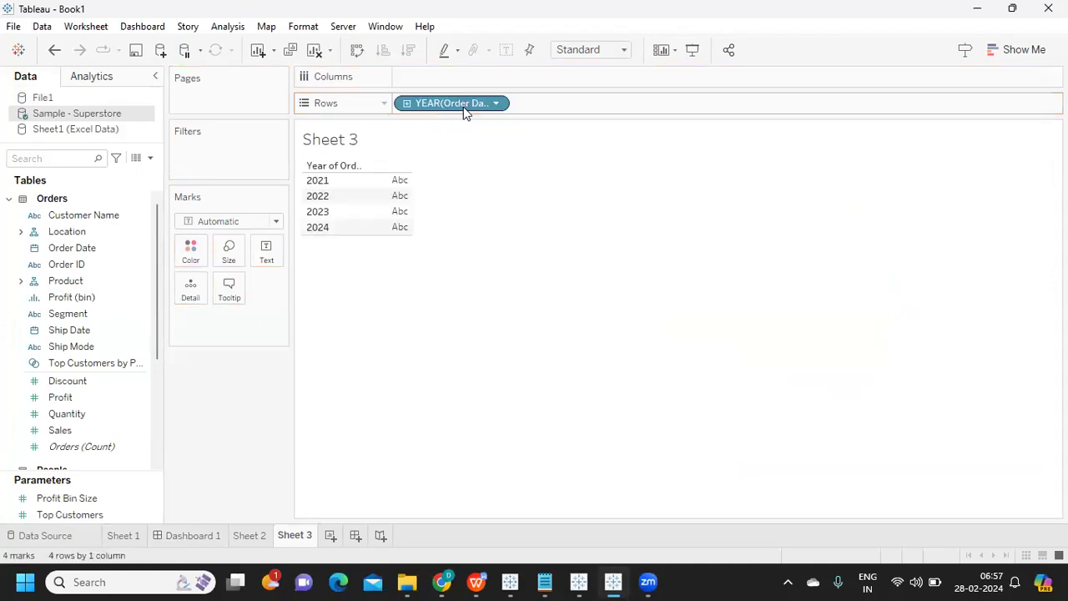
pyautogui.click(497, 104)
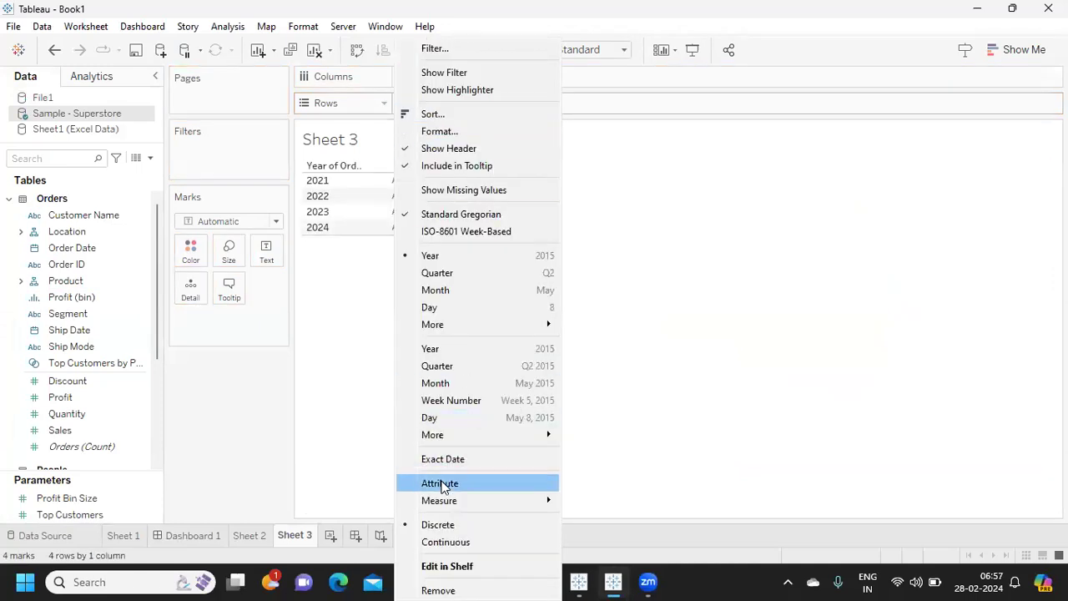
pyautogui.click(449, 459)
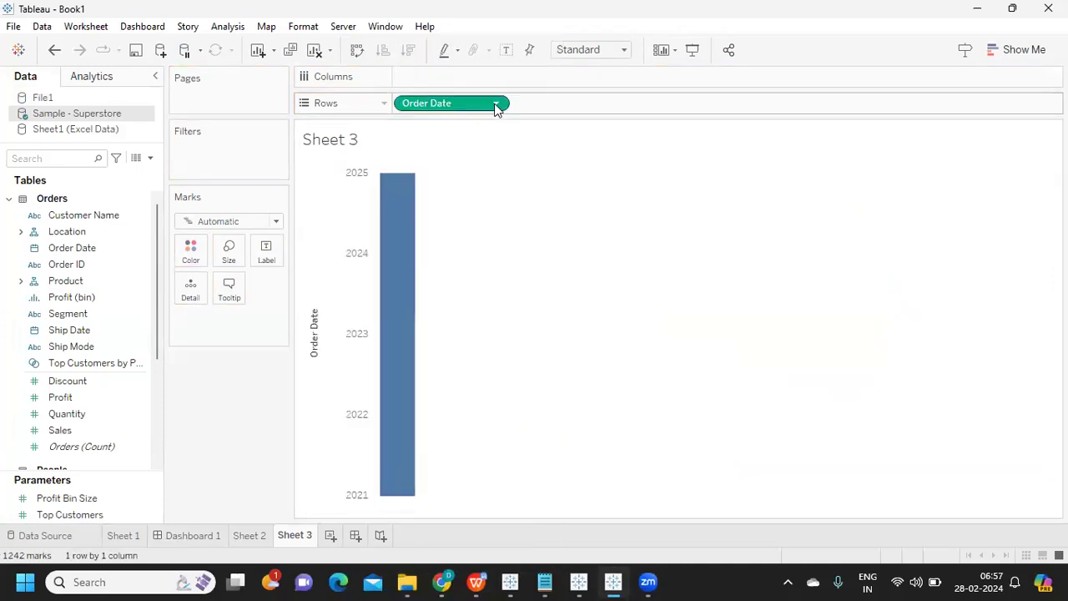
pyautogui.click(496, 107)
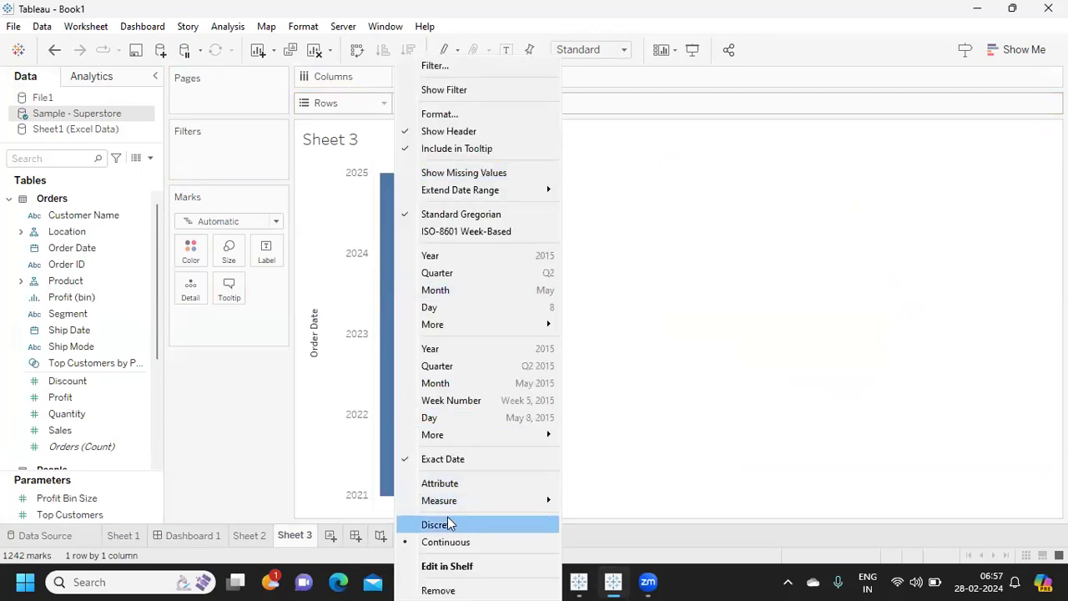
pyautogui.click(472, 524)
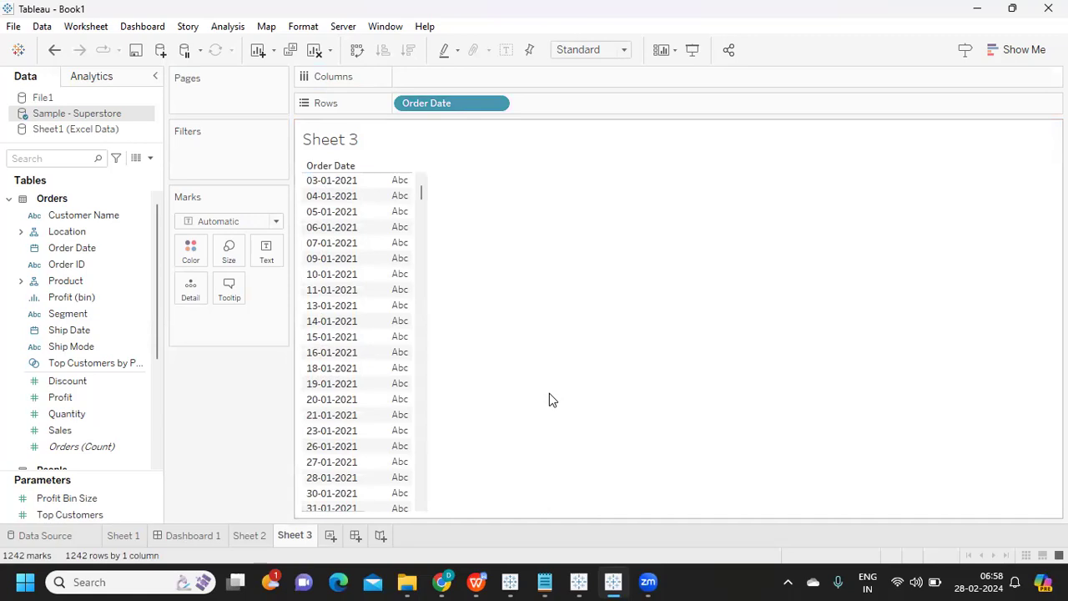
pyautogui.click(992, 582)
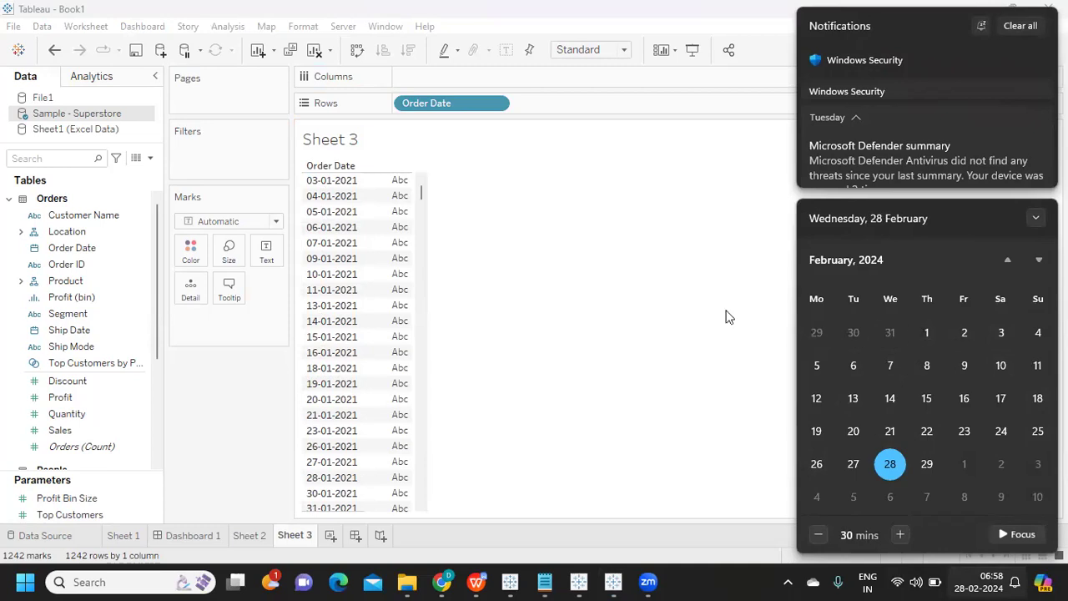
pyautogui.click(517, 302)
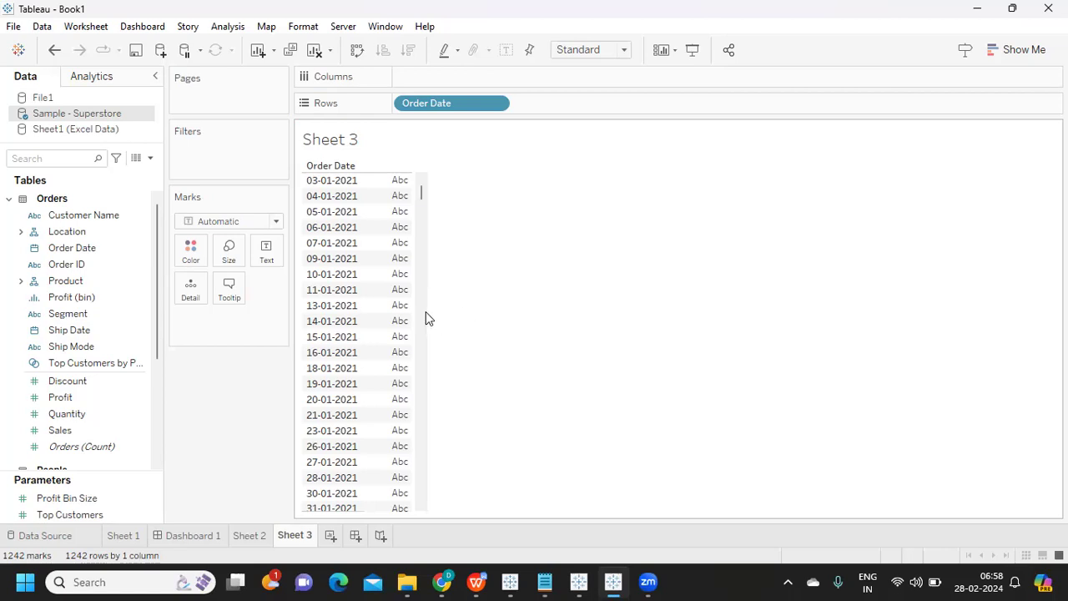
pyautogui.click(544, 581)
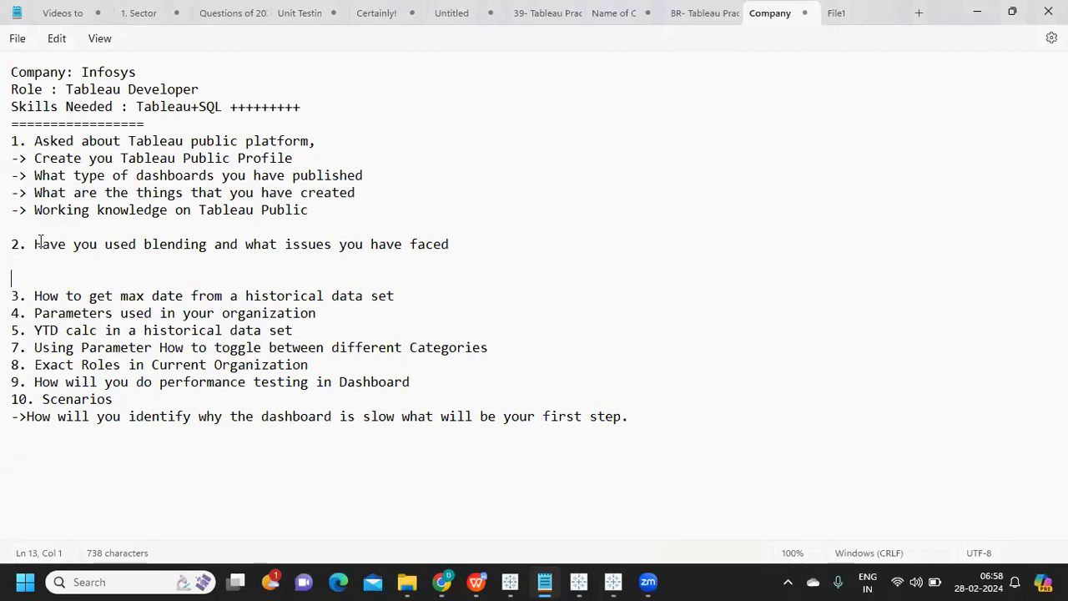
pyautogui.moveTo(37, 241); pyautogui.dragTo(576, 246)
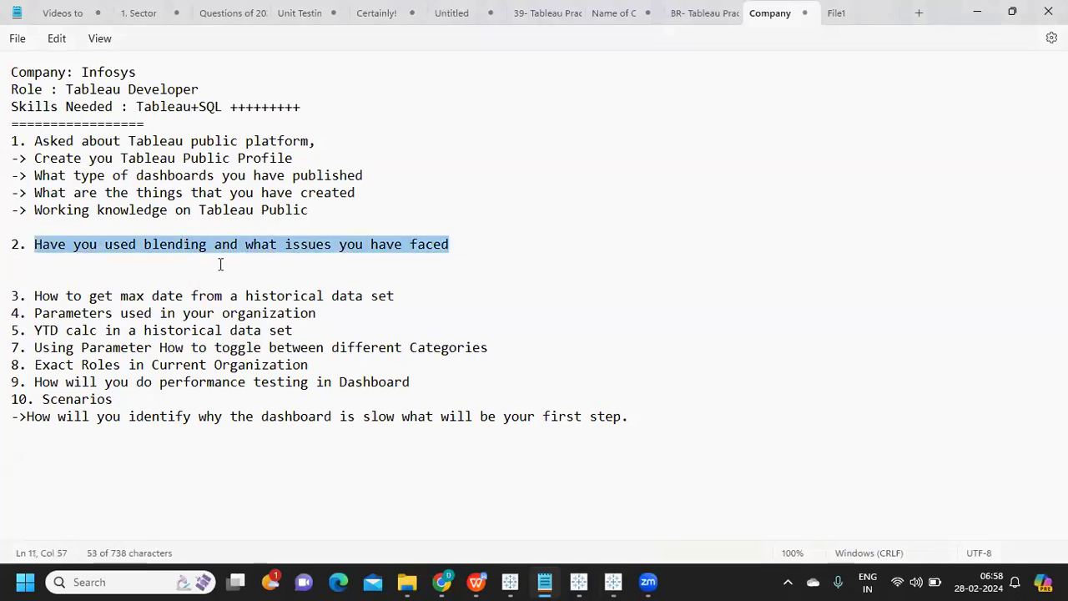
pyautogui.moveTo(582, 582)
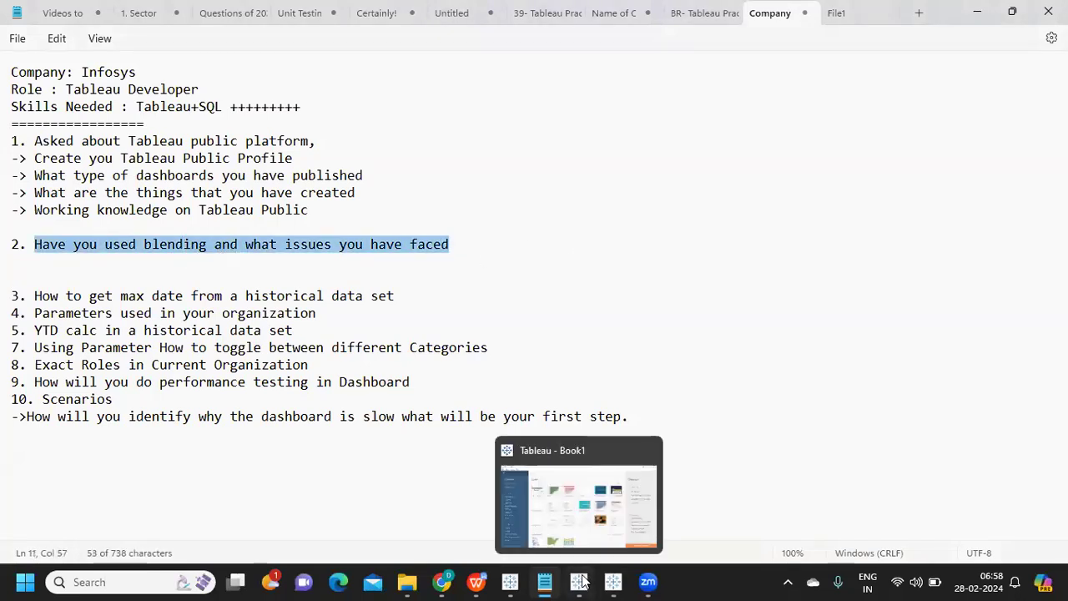
pyautogui.click(591, 509)
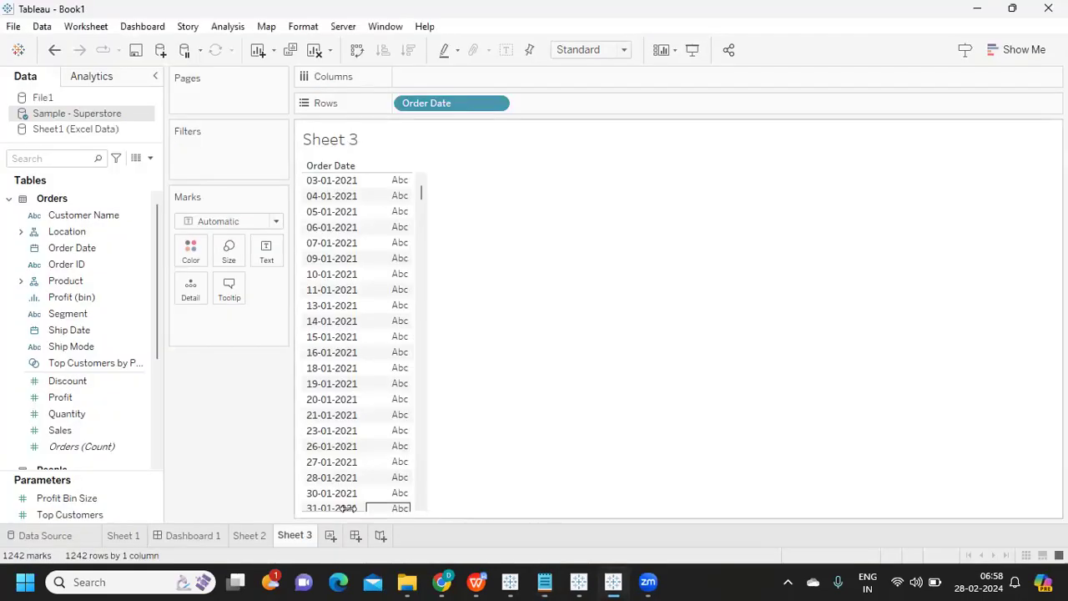
# Check the Excel Data source page from Sheet 2, then return to Sheet 2
pyautogui.click(254, 536)
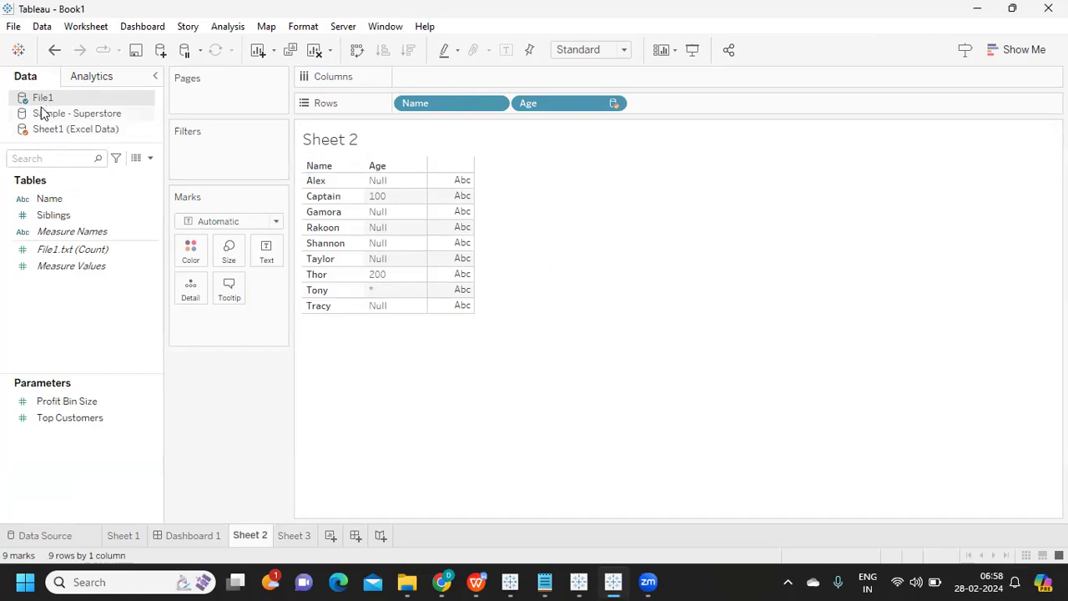
pyautogui.click(78, 130)
pyautogui.click(46, 535)
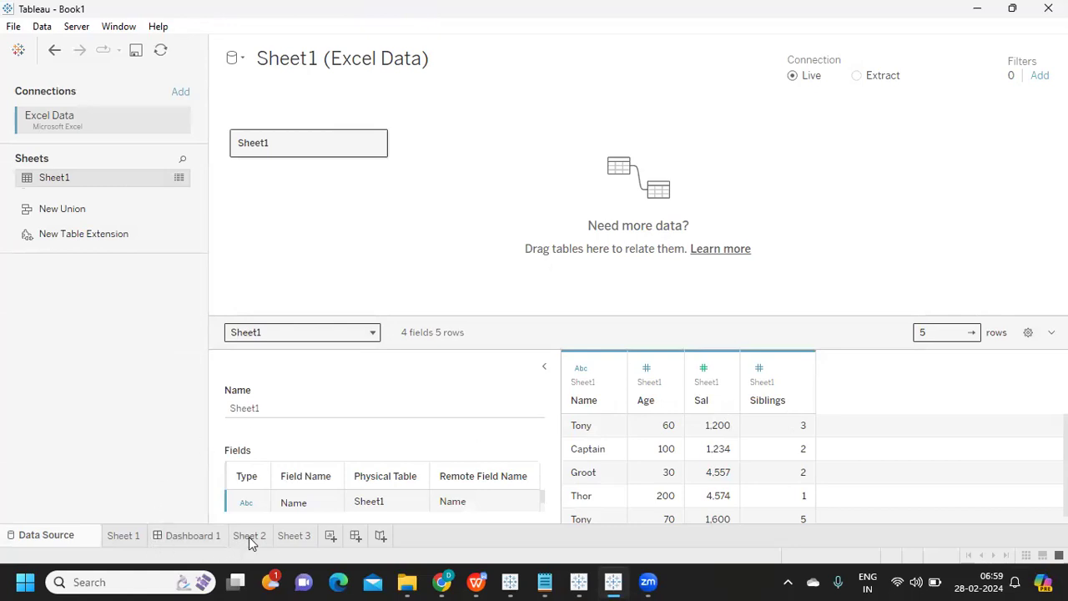
pyautogui.click(248, 537)
# Switch to the File1 fields and try, then abandon, adding Siblings onto the Age column
pyautogui.click(40, 98)
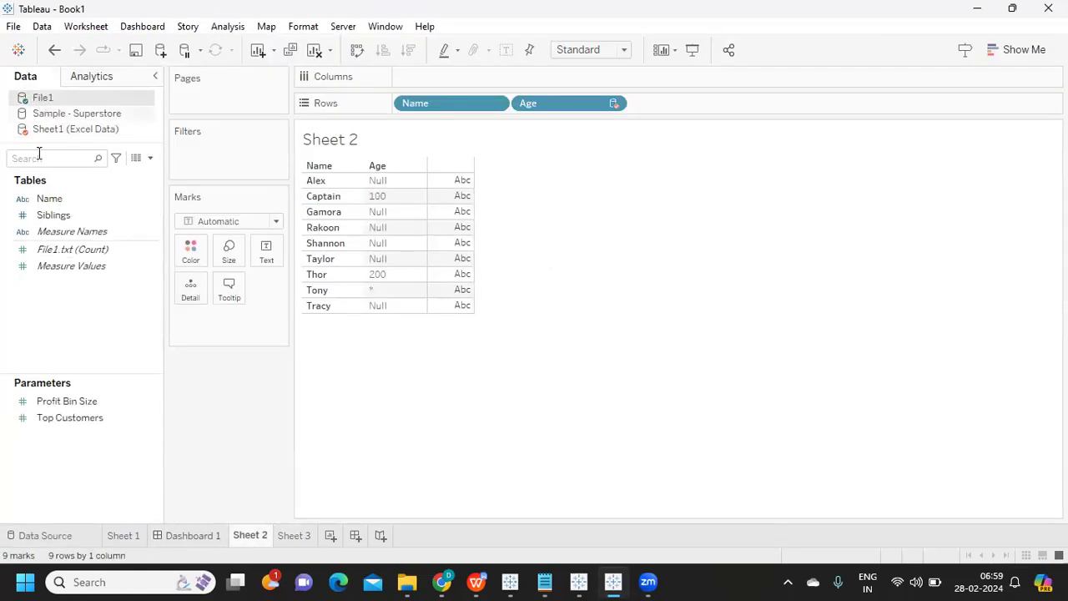
pyautogui.click(48, 200)
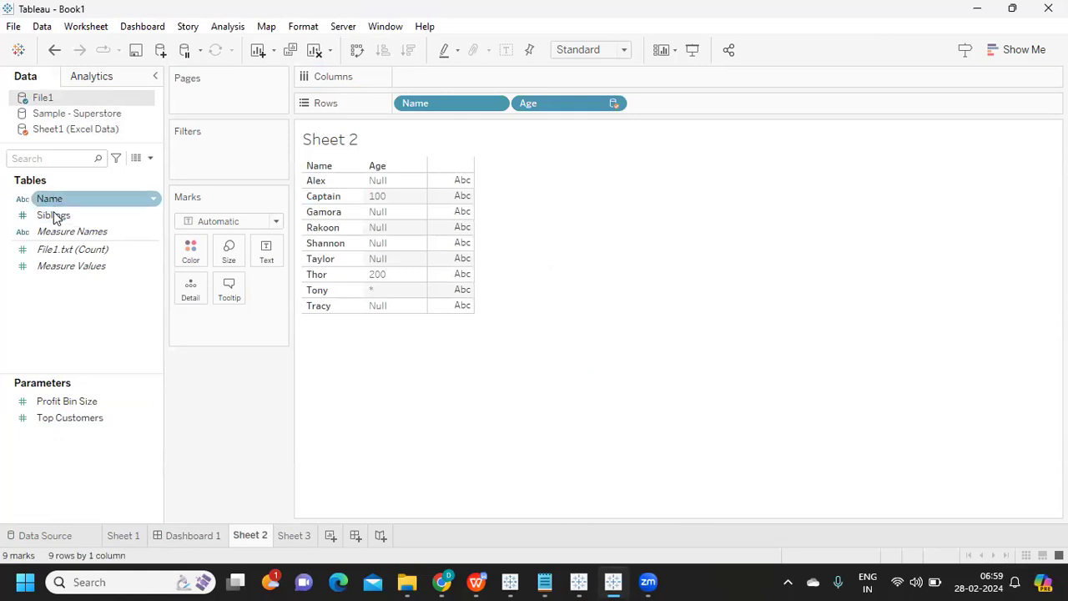
pyautogui.moveTo(56, 217); pyautogui.dragTo(378, 296)
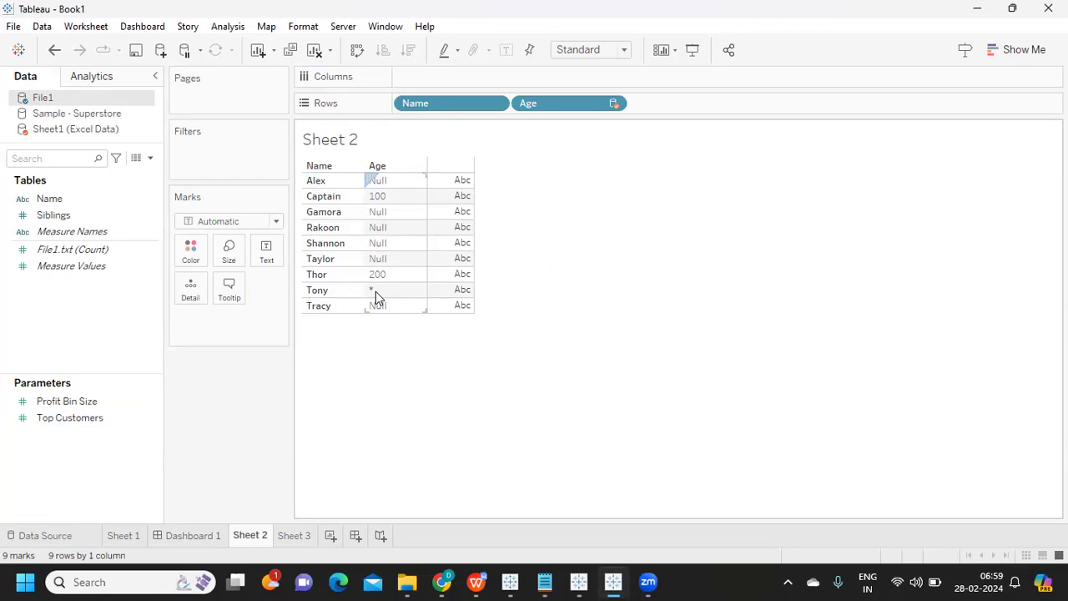
pyautogui.moveTo(376, 291); pyautogui.dragTo(67, 210)
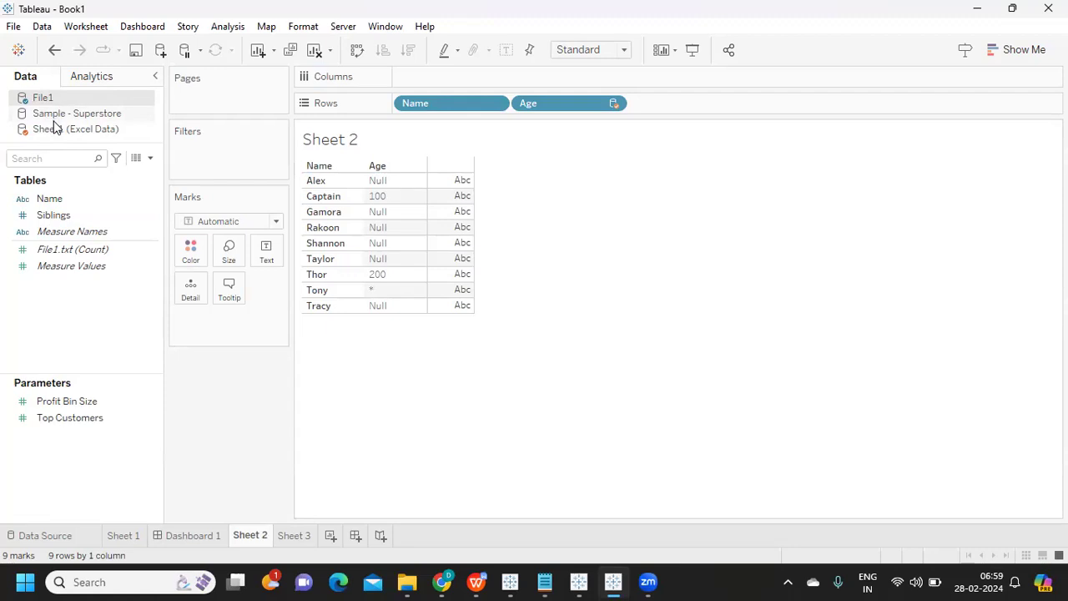
pyautogui.moveTo(541, 582)
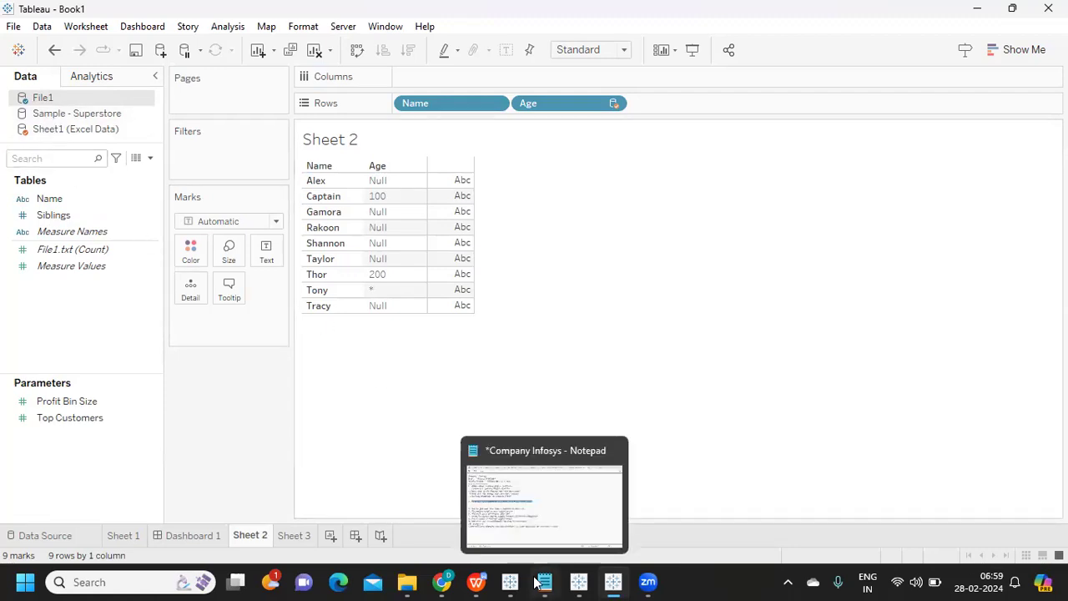
# Add question 3 'What is the type of Join happens in Blending?' below question 2
pyautogui.click(521, 515)
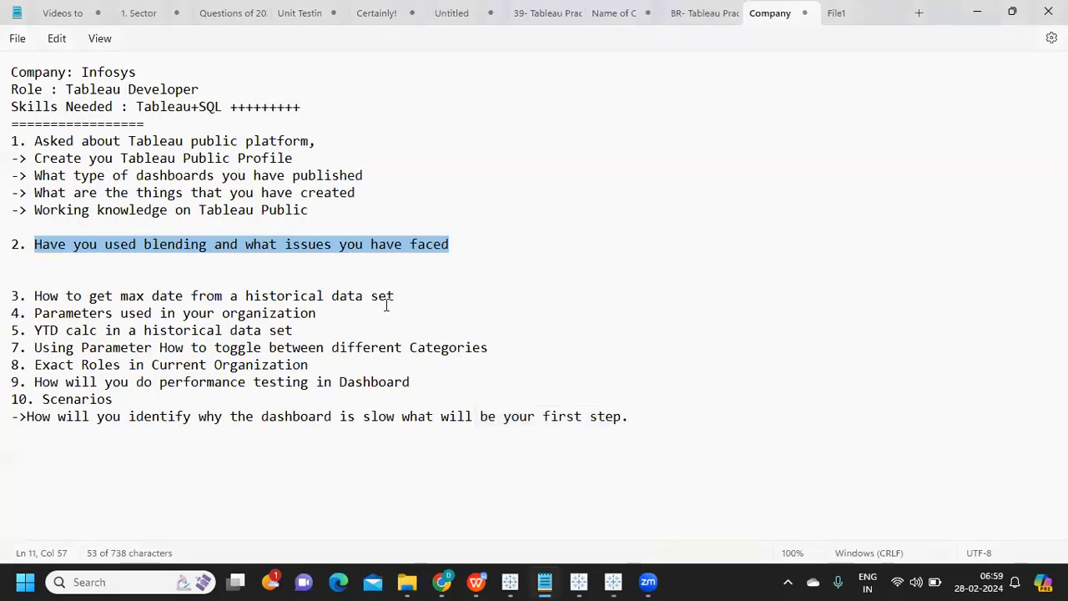
pyautogui.click(166, 276)
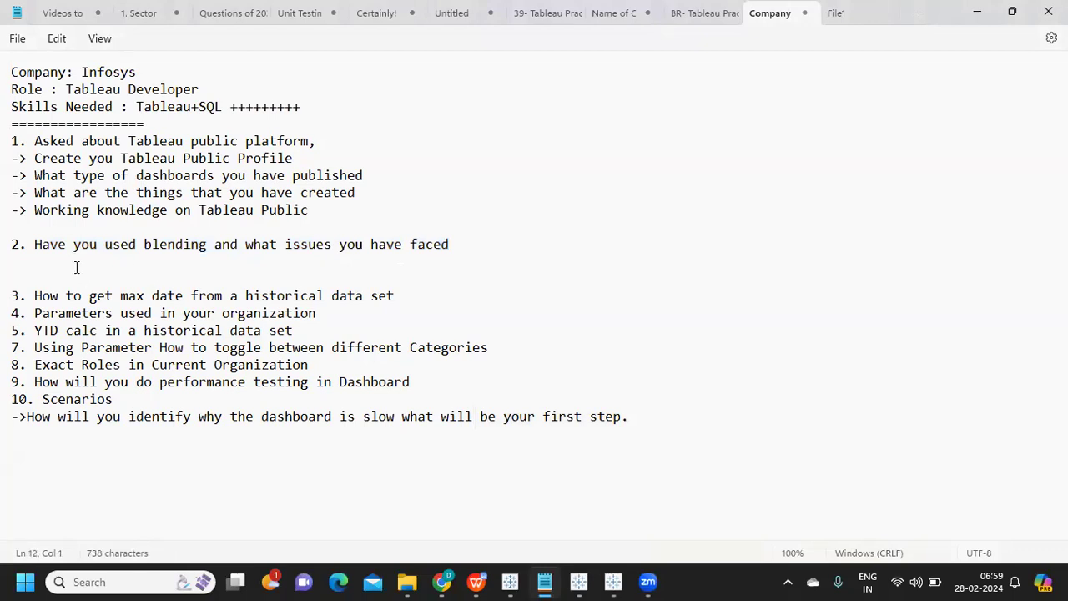
pyautogui.write('3. What is the tpe')
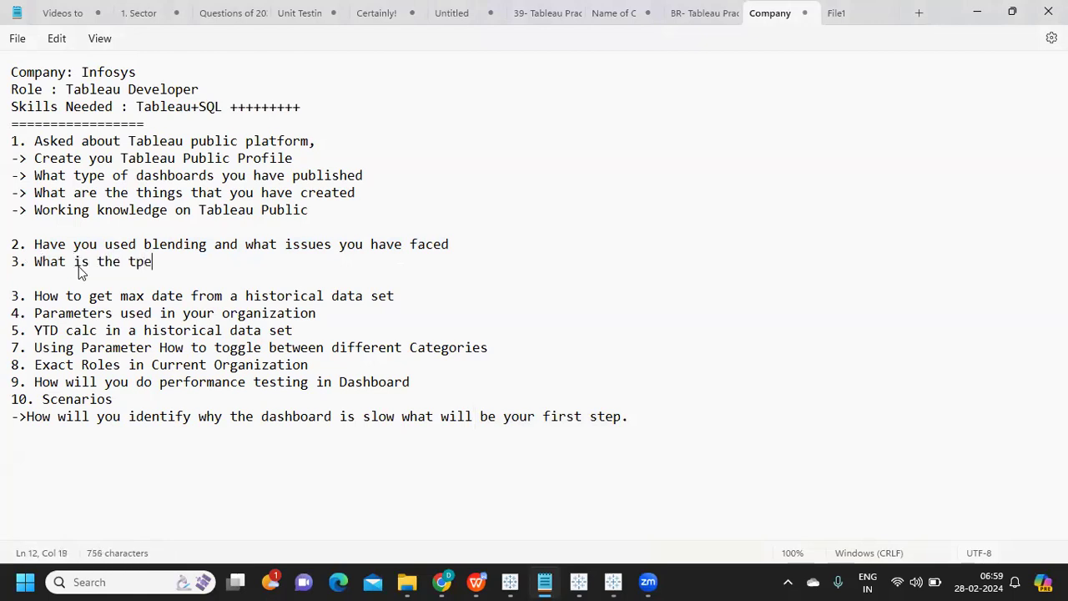
pyautogui.press('BackSpace')
pyautogui.press('BackSpace')
pyautogui.write('ype of Join')
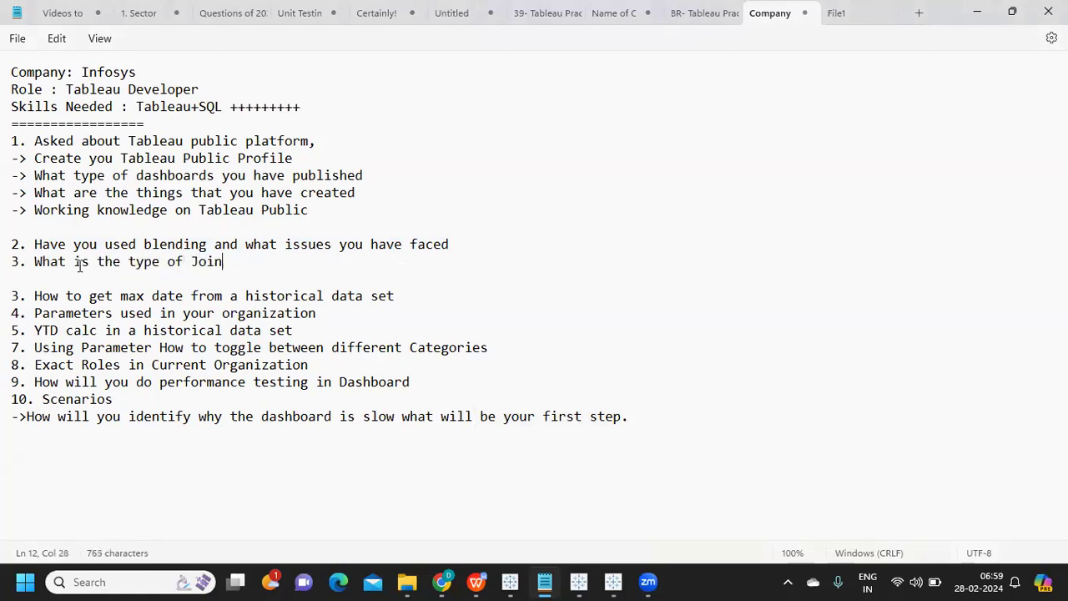
pyautogui.write(' happend i')
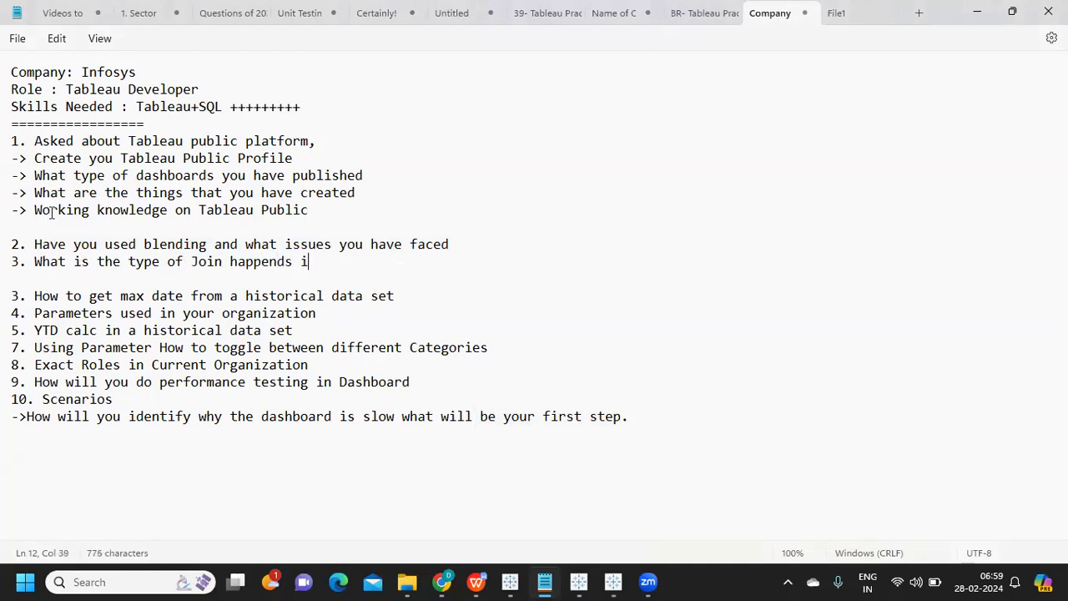
pyautogui.press('BackSpace')
pyautogui.press('BackSpace')
pyautogui.press('BackSpace')
pyautogui.write('s in Blending?')
pyautogui.press('Return')
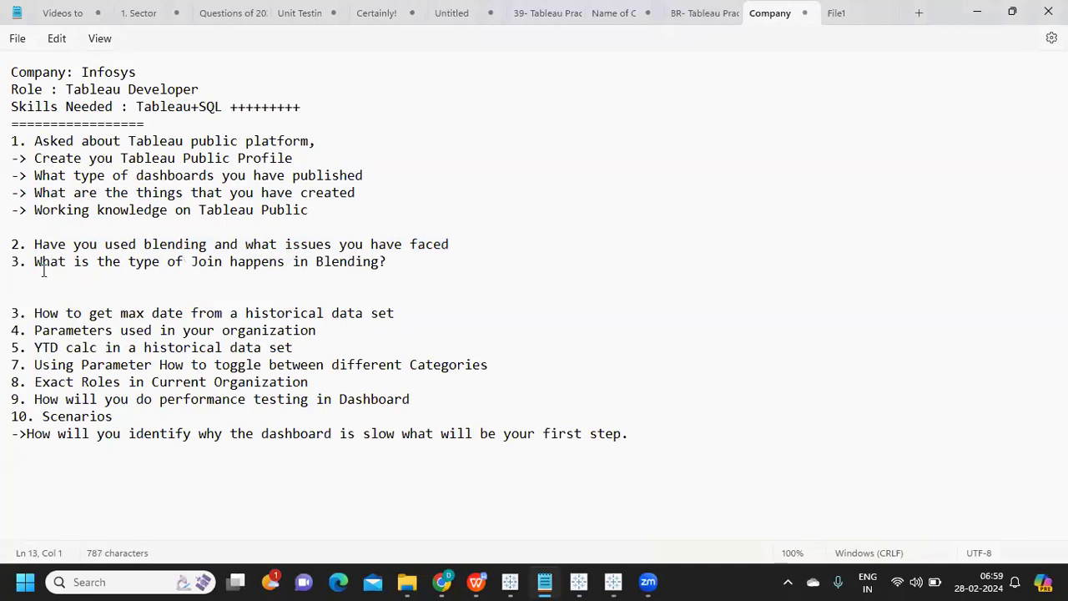
# Answer it with 'Inner Join' and 'Left Join' on separate lines, then highlight the max-date question
pyautogui.write('Inner JOin')
pyautogui.press('BackSpace')
pyautogui.press('BackSpace')
pyautogui.press('BackSpace')
pyautogui.write('oin')
pyautogui.press('Return')
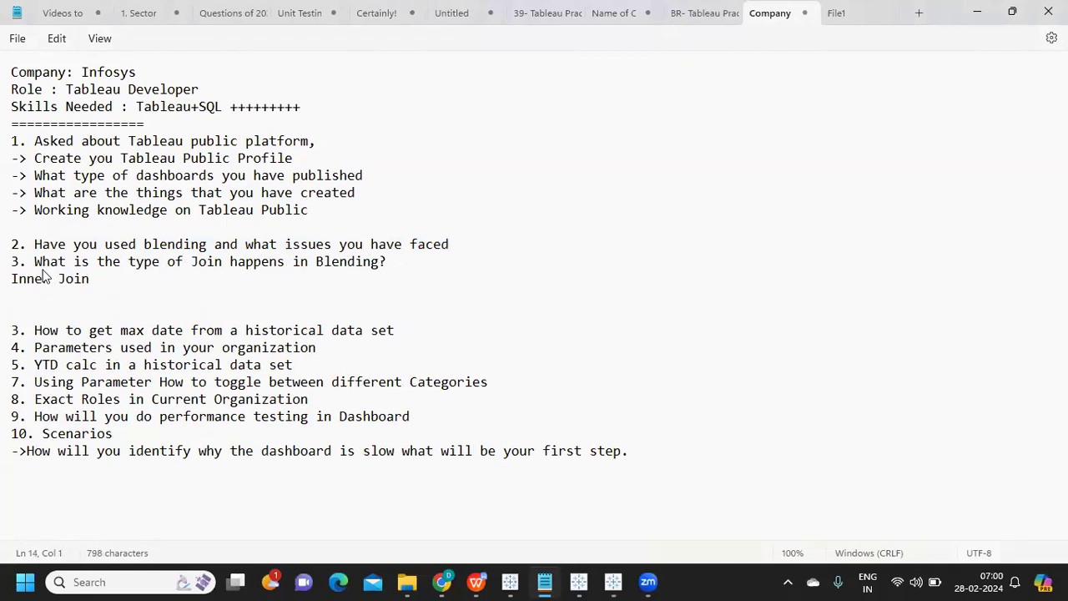
pyautogui.write('Left Join')
pyautogui.moveTo(35, 330); pyautogui.dragTo(10, 330)
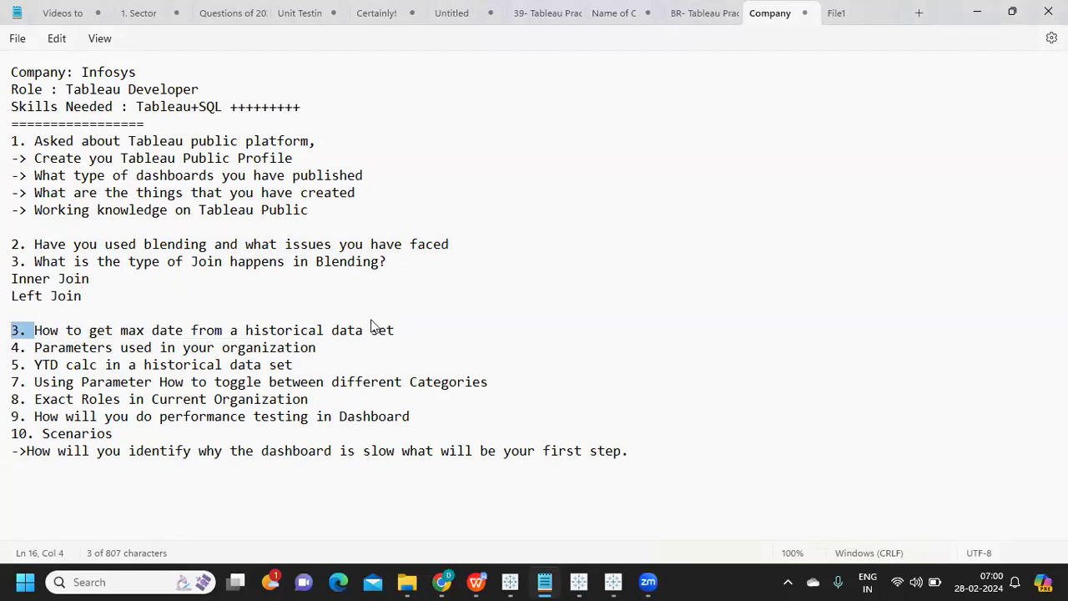
pyautogui.keyDown('shift'); pyautogui.click(418, 331); pyautogui.keyUp('shift')
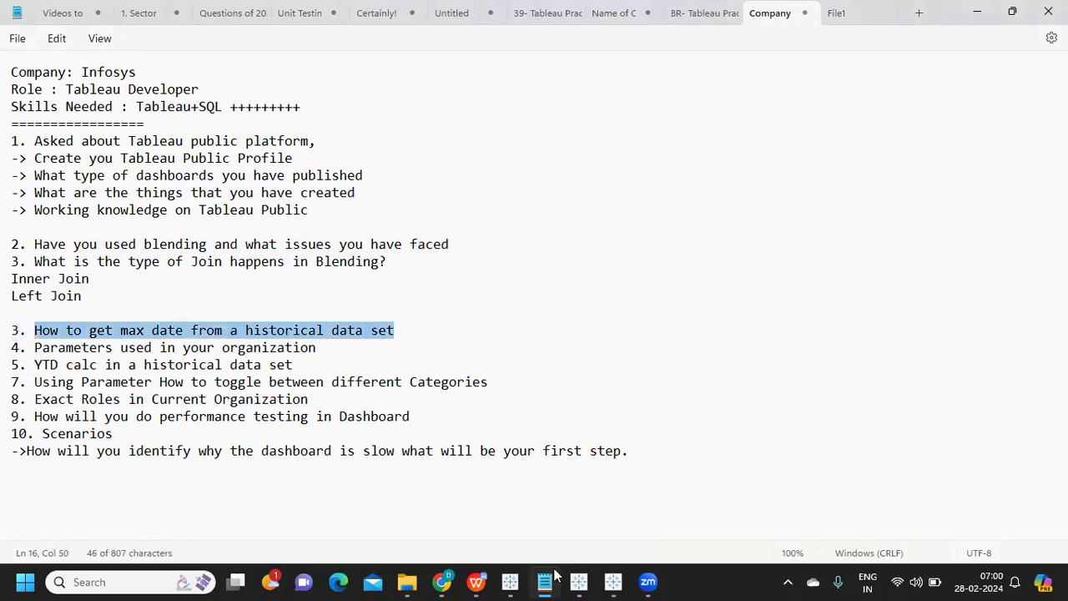
# Return to Tableau's Sheet 3 and briefly show the Order Date pill's options menu
pyautogui.moveTo(583, 575)
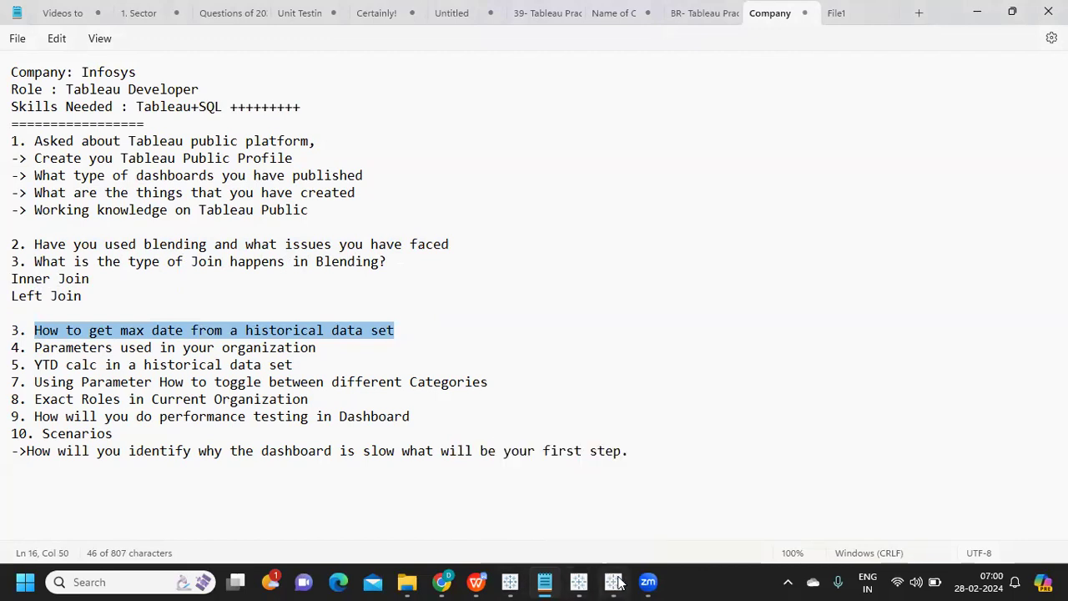
pyautogui.moveTo(613, 580)
pyautogui.click(607, 524)
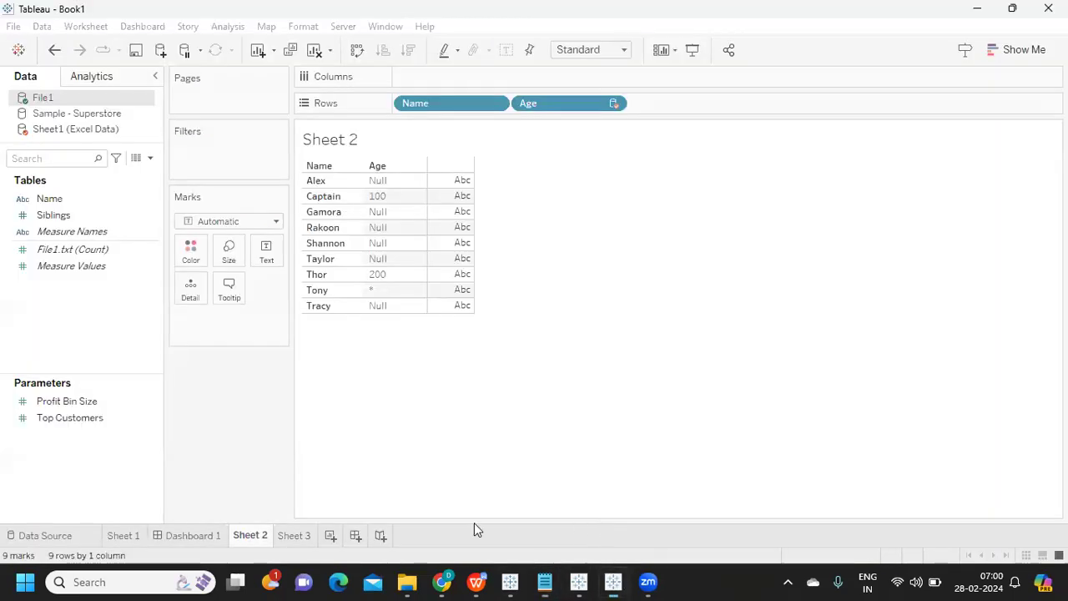
pyautogui.click(296, 536)
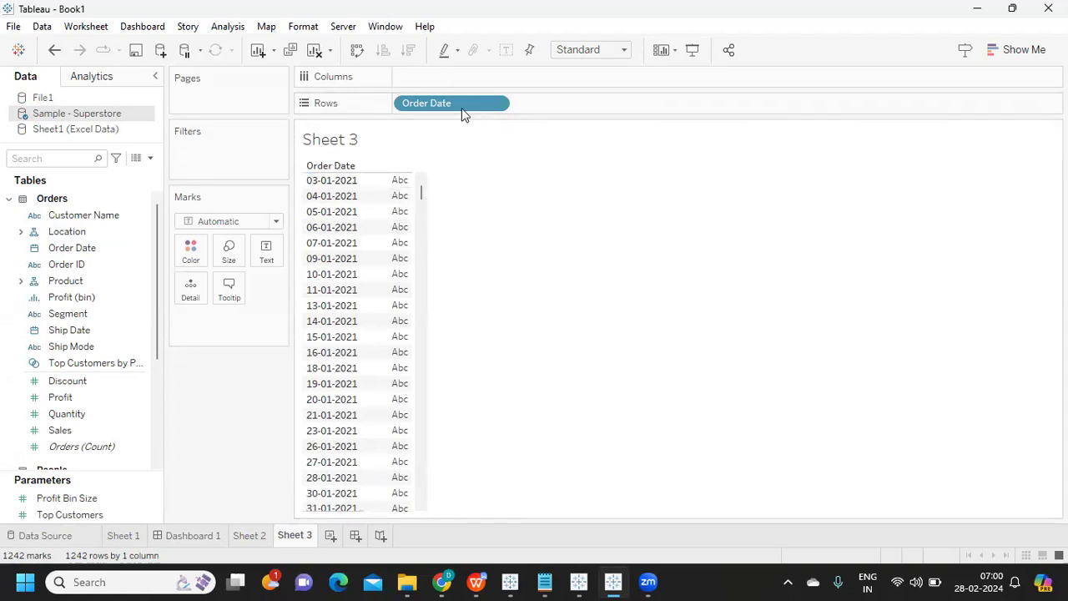
pyautogui.click(497, 104)
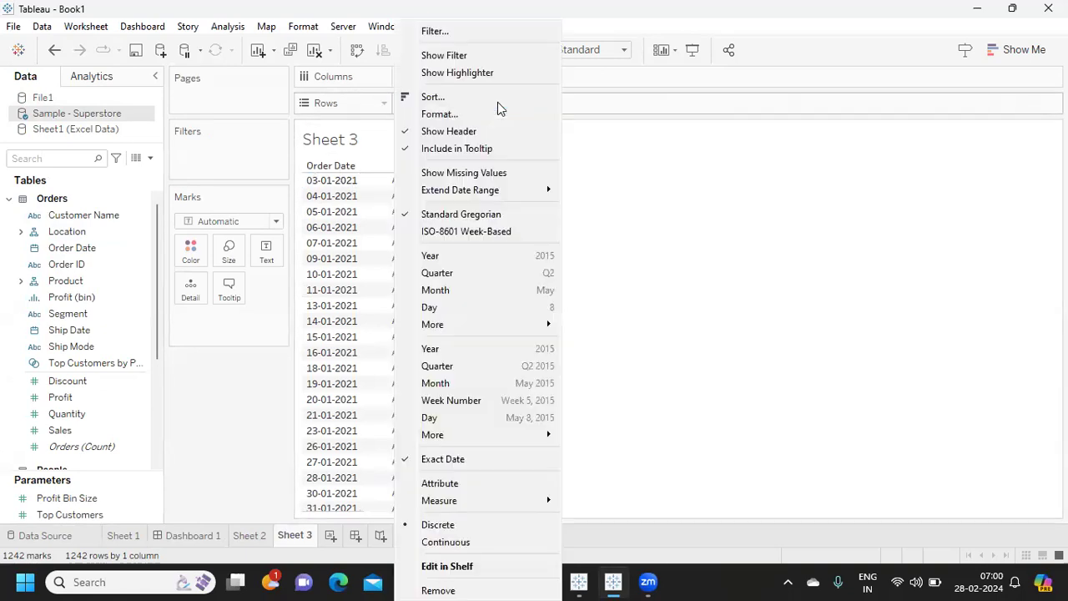
pyautogui.click(681, 400)
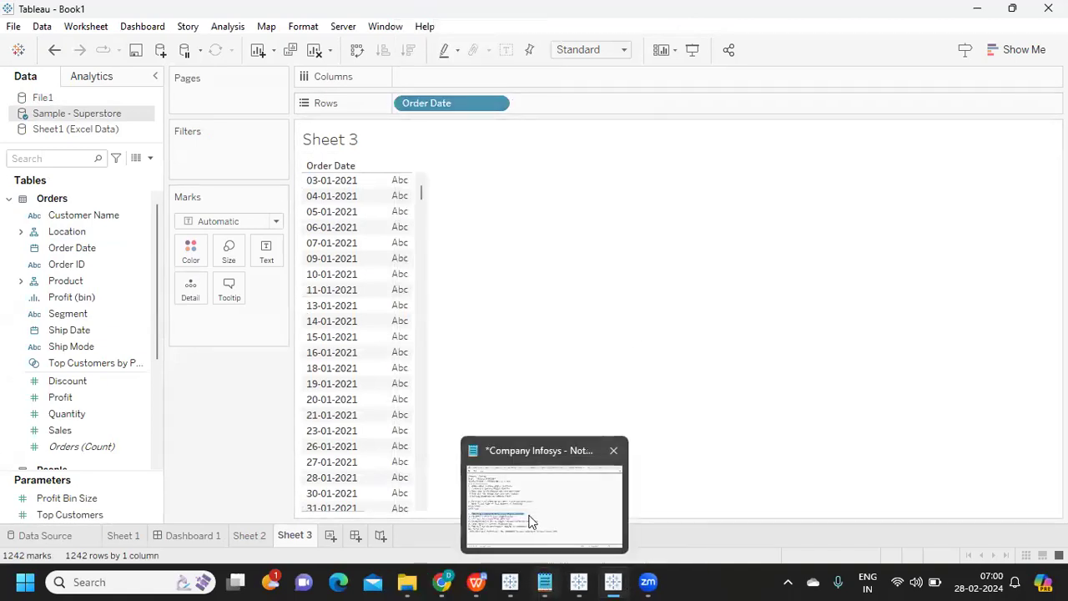
# Write '{MAX(ORDER DATE)}' on a new line under the max-date question and highlight it
pyautogui.click(530, 519)
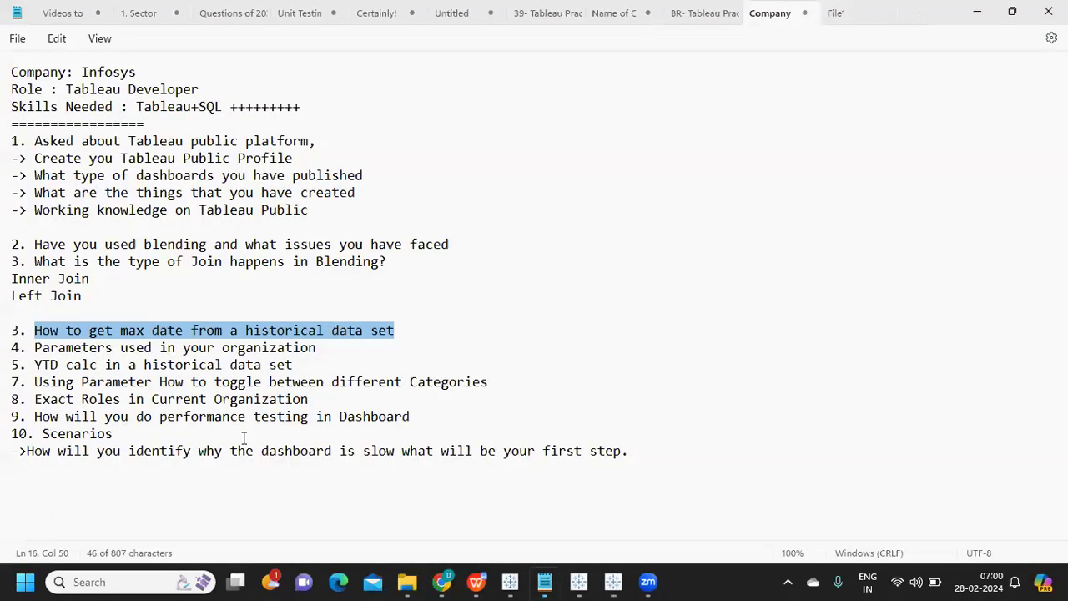
pyautogui.click(400, 330)
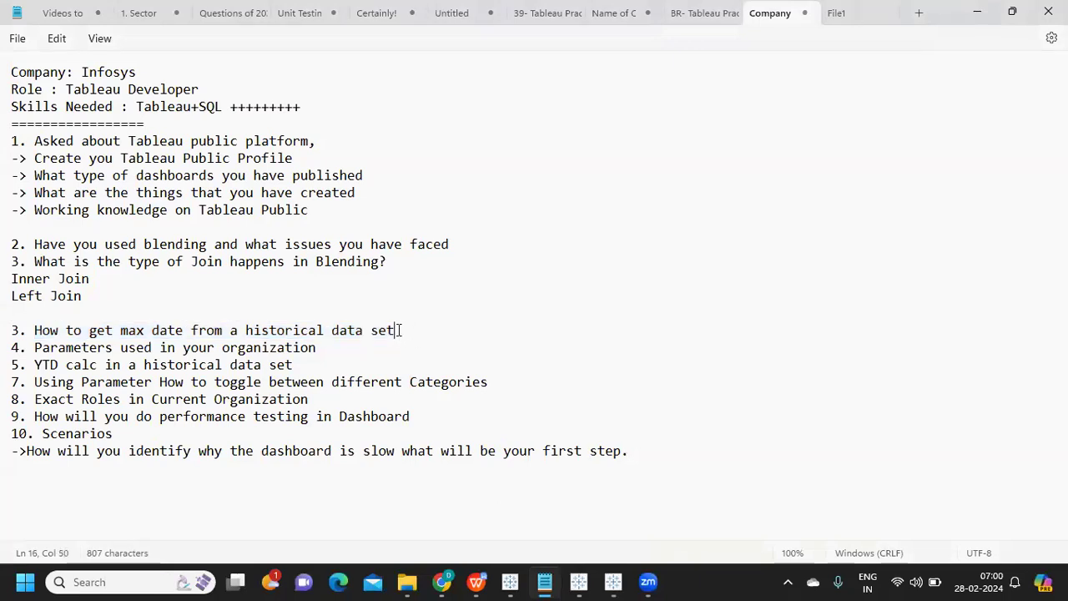
pyautogui.press('Return')
pyautogui.write('(H')
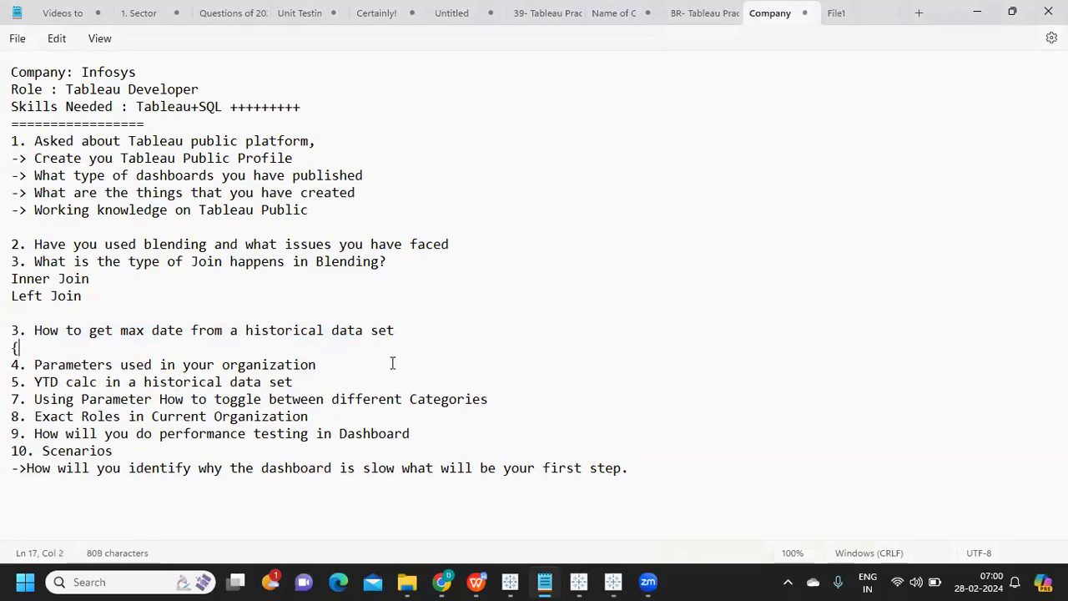
pyautogui.press('BackSpace')
pyautogui.press('BackSpace')
pyautogui.write('{MAX')
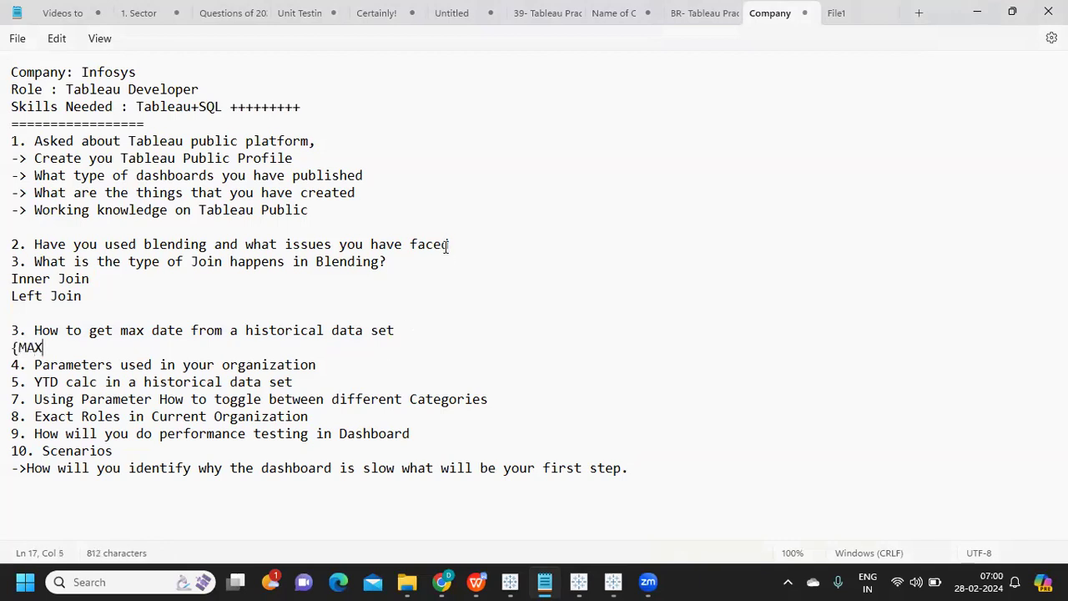
pyautogui.write('(ORDER')
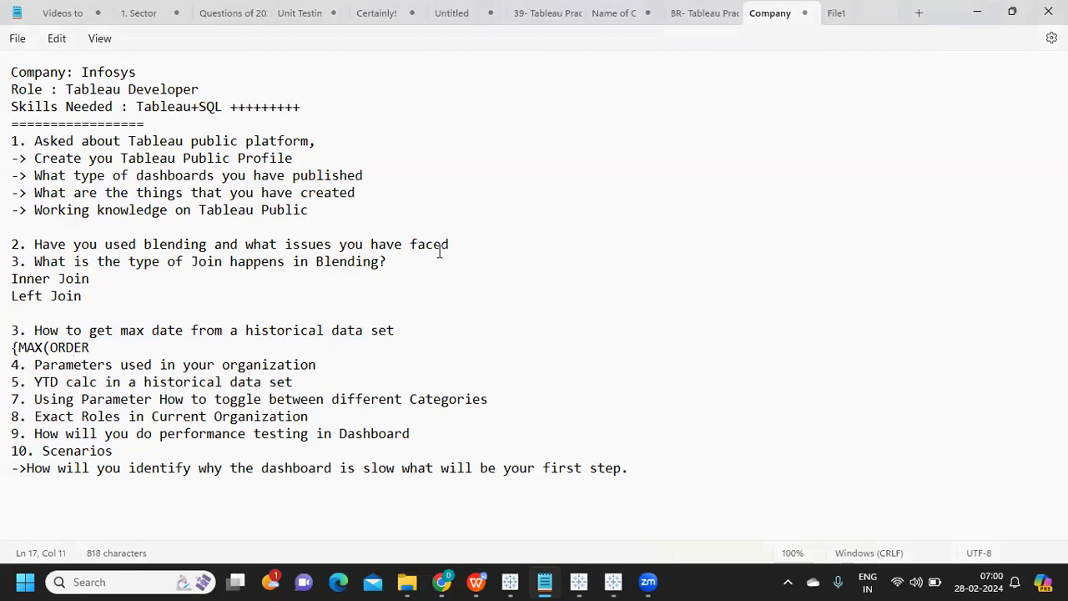
pyautogui.write(' DATE)}')
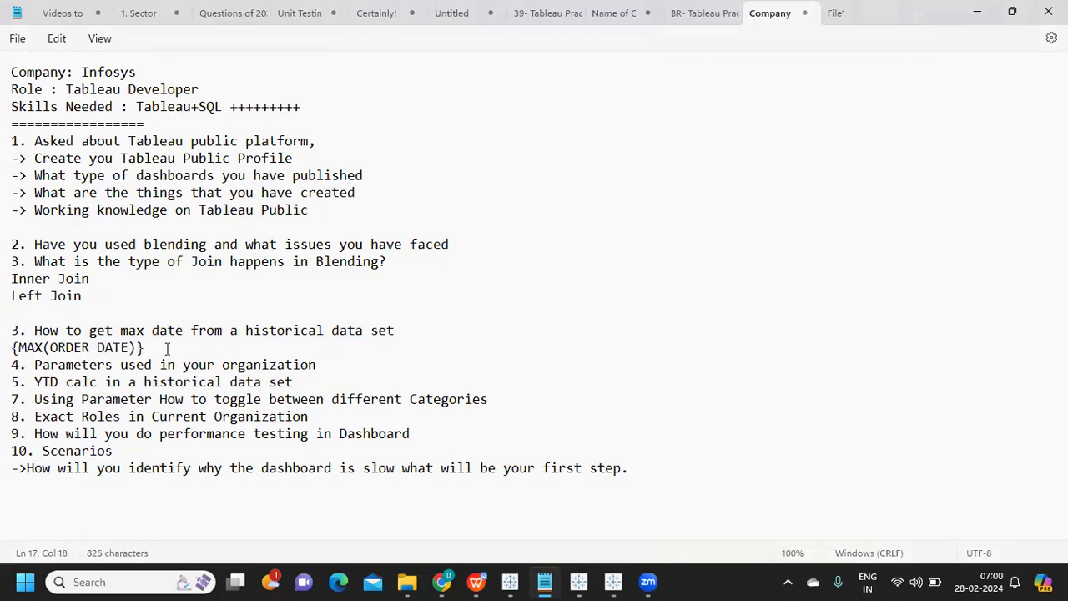
pyautogui.moveTo(167, 348); pyautogui.dragTo(324, 368)
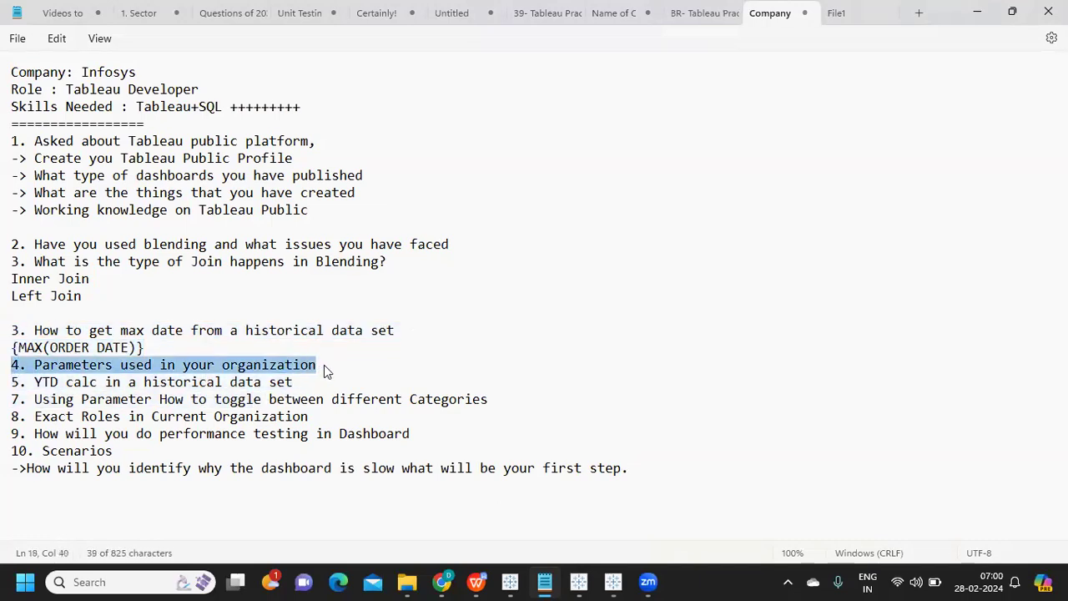
# Type 'YTD, LAST n MON, LAST N DAYS, YOY TOP N BOTTOM N' under the parameters question
pyautogui.click(329, 364)
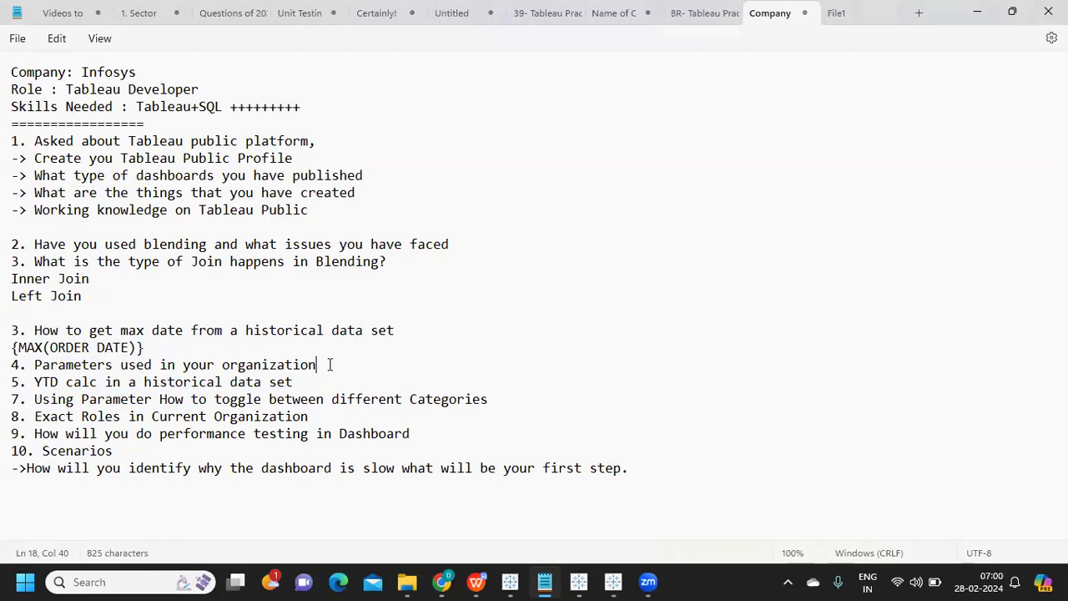
pyautogui.press('Return')
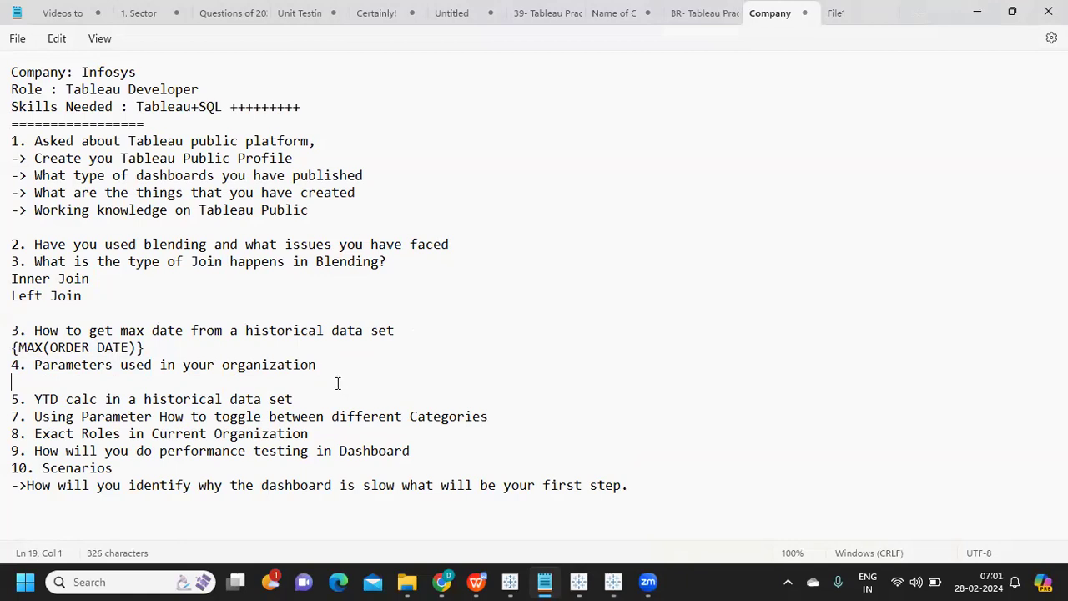
pyautogui.moveTo(337, 375); pyautogui.dragTo(19, 372)
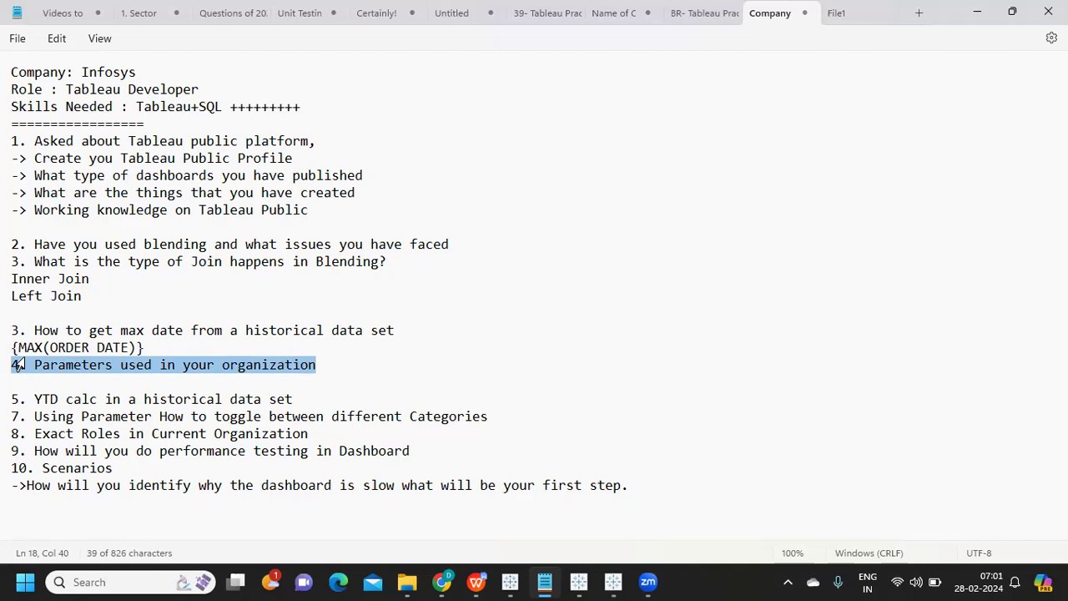
pyautogui.click(16, 384)
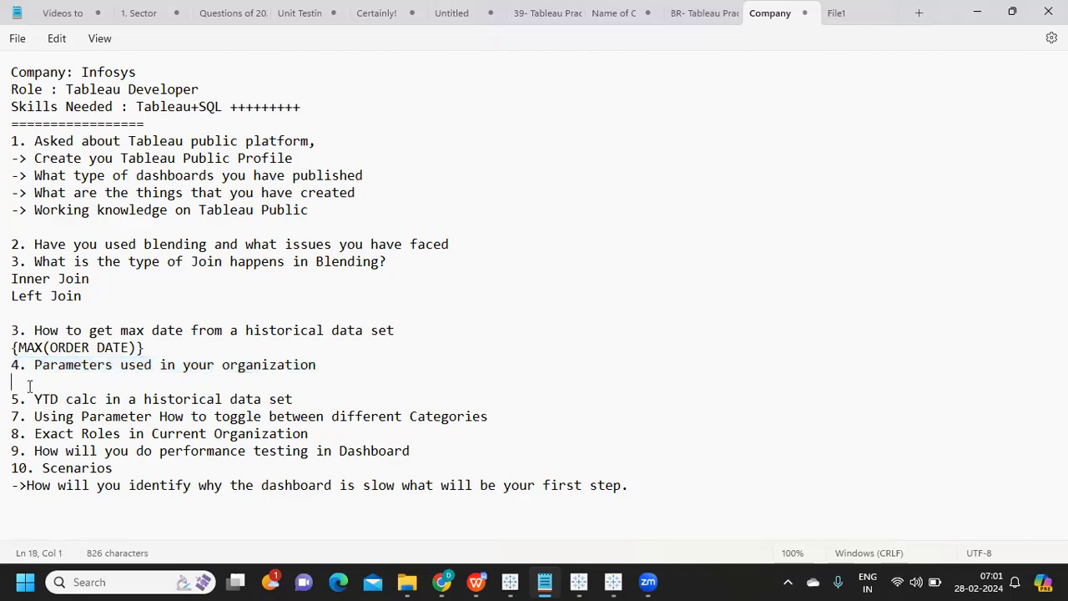
pyautogui.write('YTD, LAST n M')
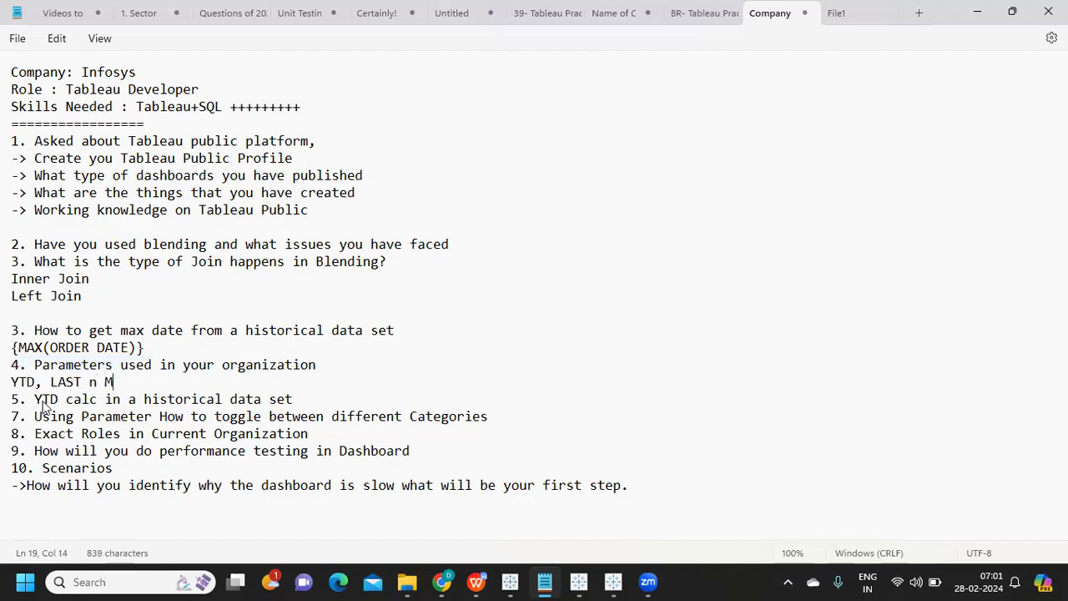
pyautogui.write('ON, LAST')
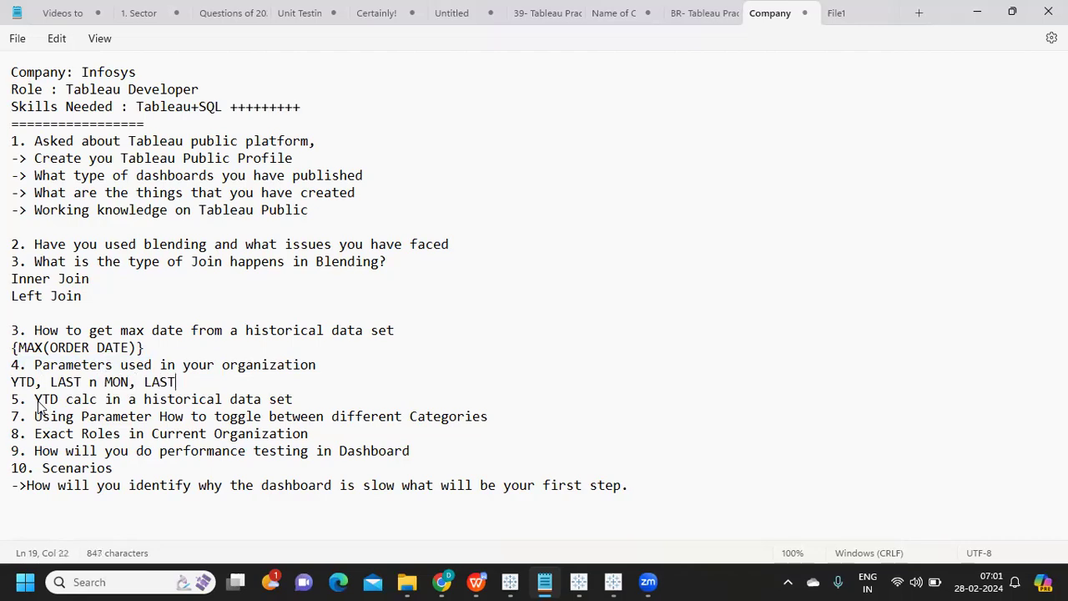
pyautogui.write(' N DAYS,')
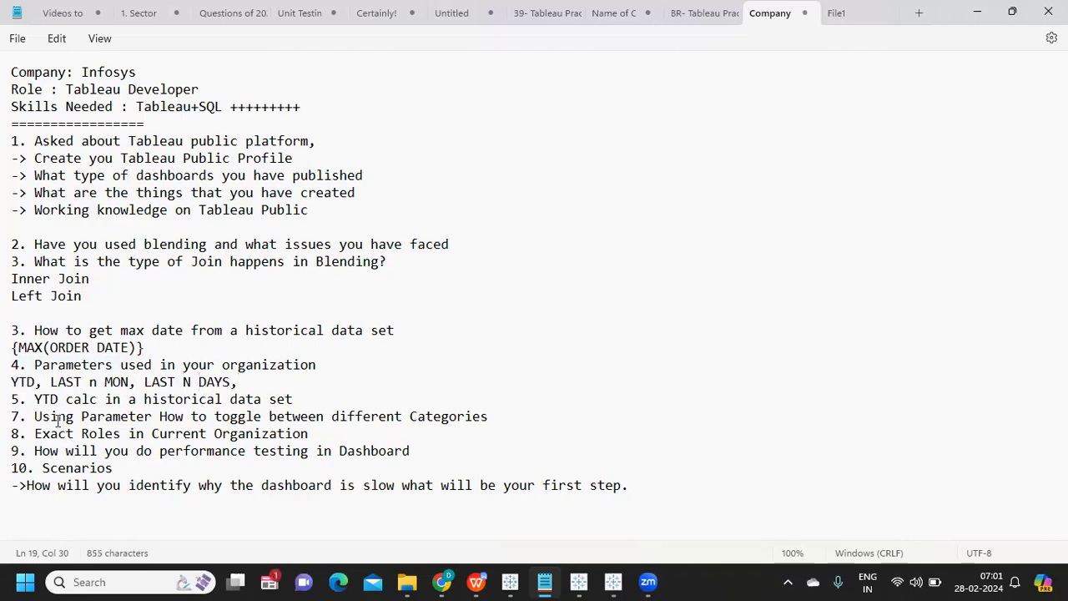
pyautogui.write(' YYO')
pyautogui.press('BackSpace')
pyautogui.press('BackSpace')
pyautogui.write('OY  TOP N ')
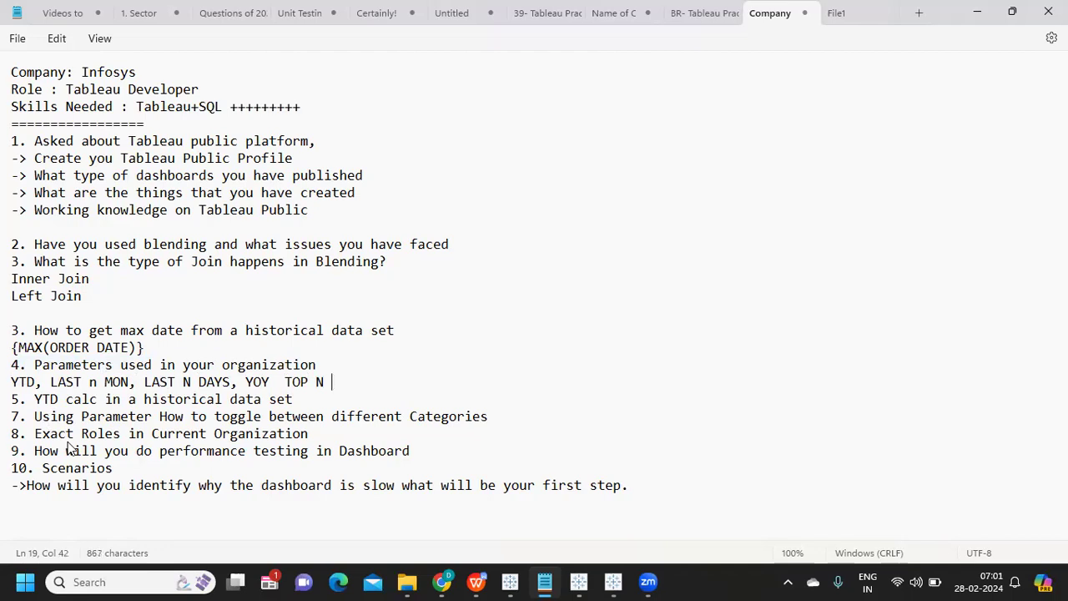
pyautogui.write('BOTTOM N')
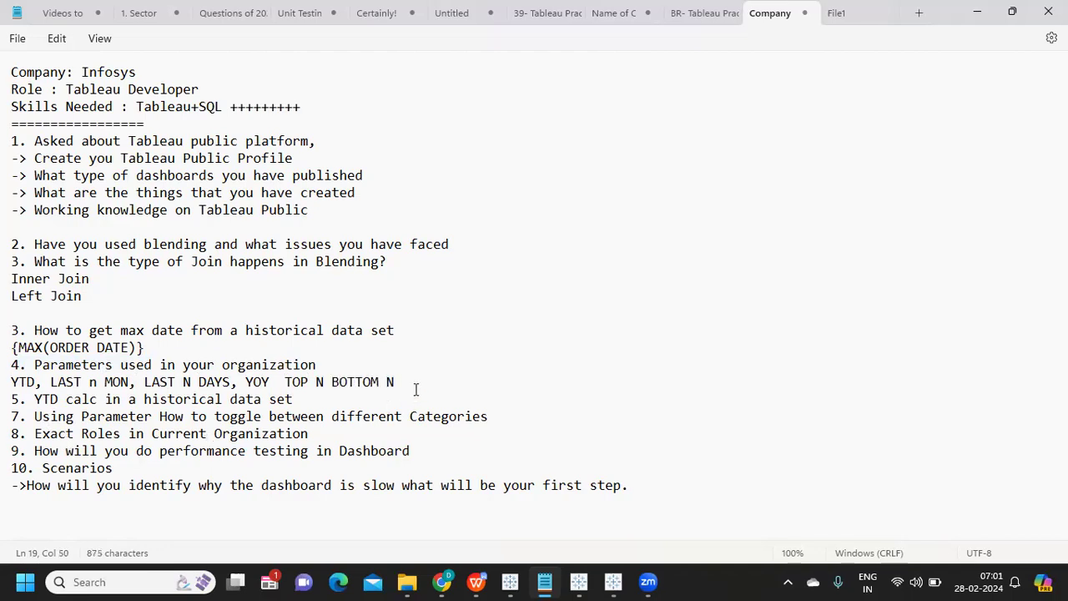
# Add a blank line after the answer and highlight question 4 together with its answer
pyautogui.moveTo(397, 382); pyautogui.dragTo(2, 372)
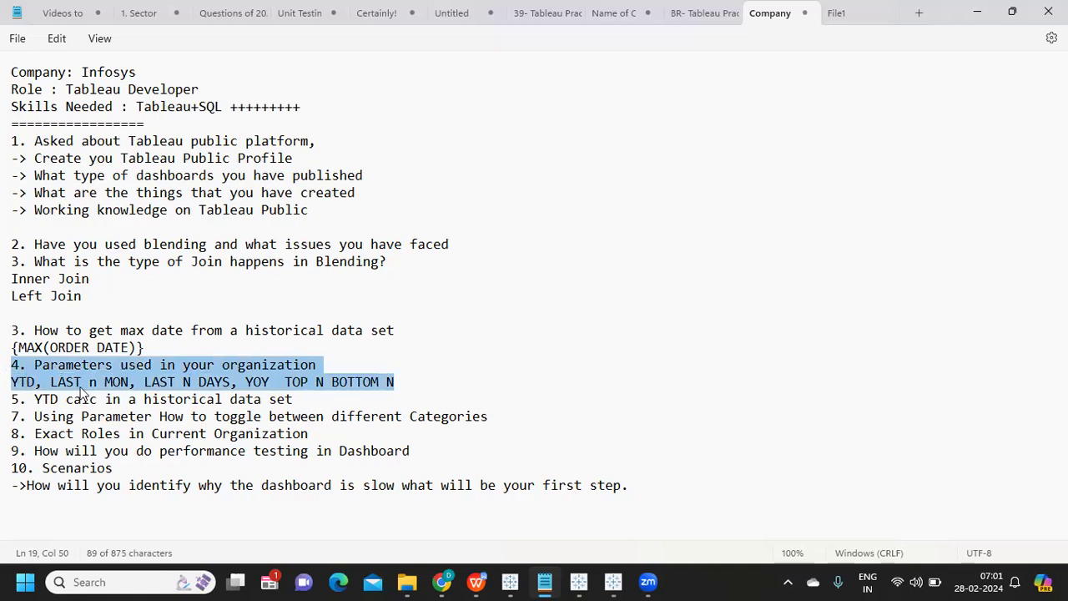
pyautogui.click(431, 383)
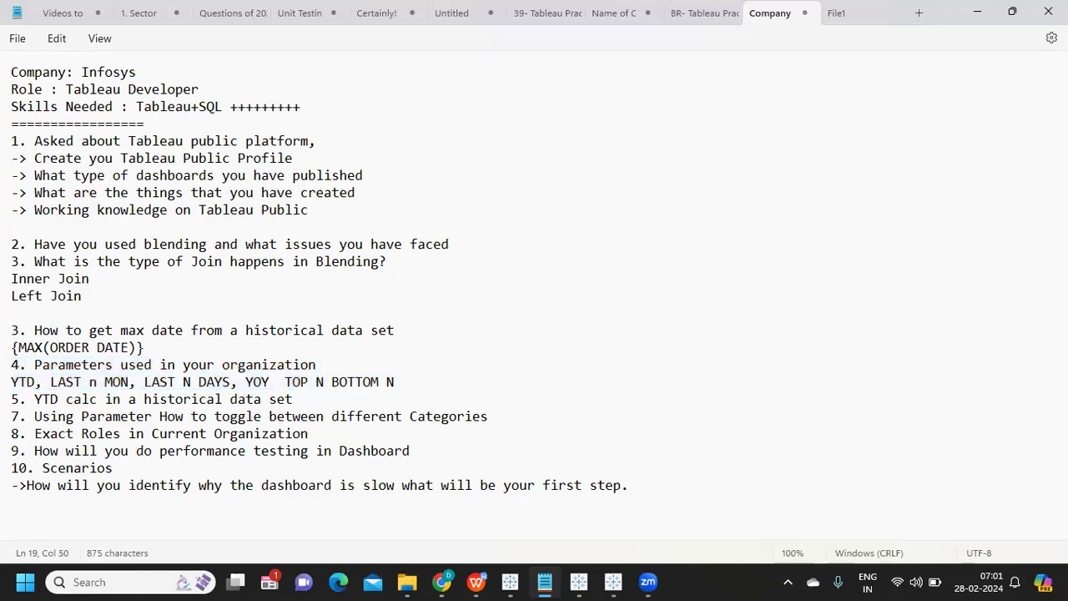
pyautogui.press('Return')
pyautogui.moveTo(395, 382); pyautogui.dragTo(4, 365)
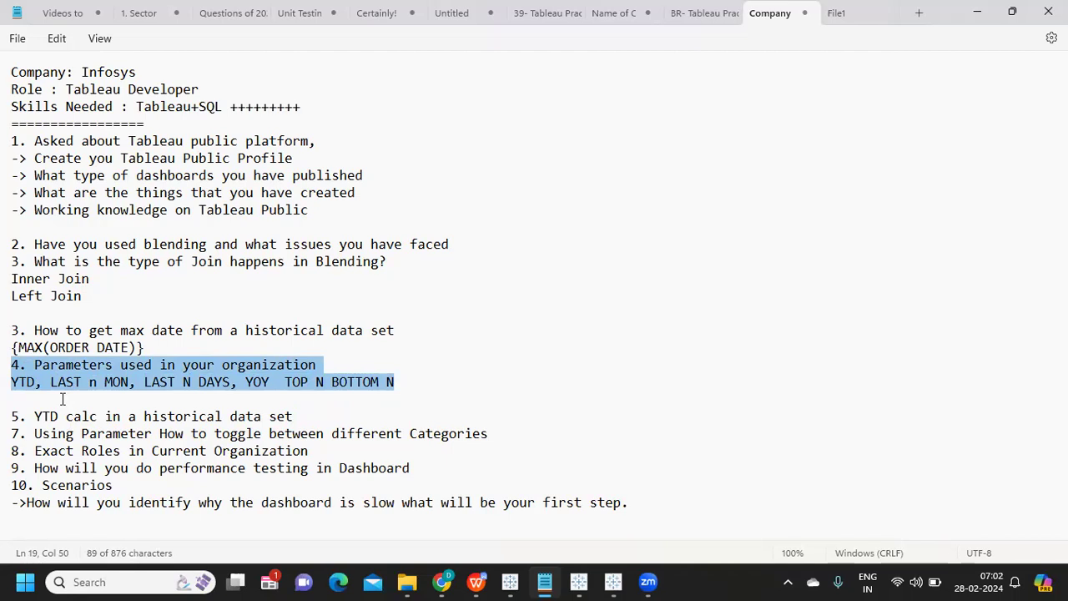
pyautogui.click(66, 368)
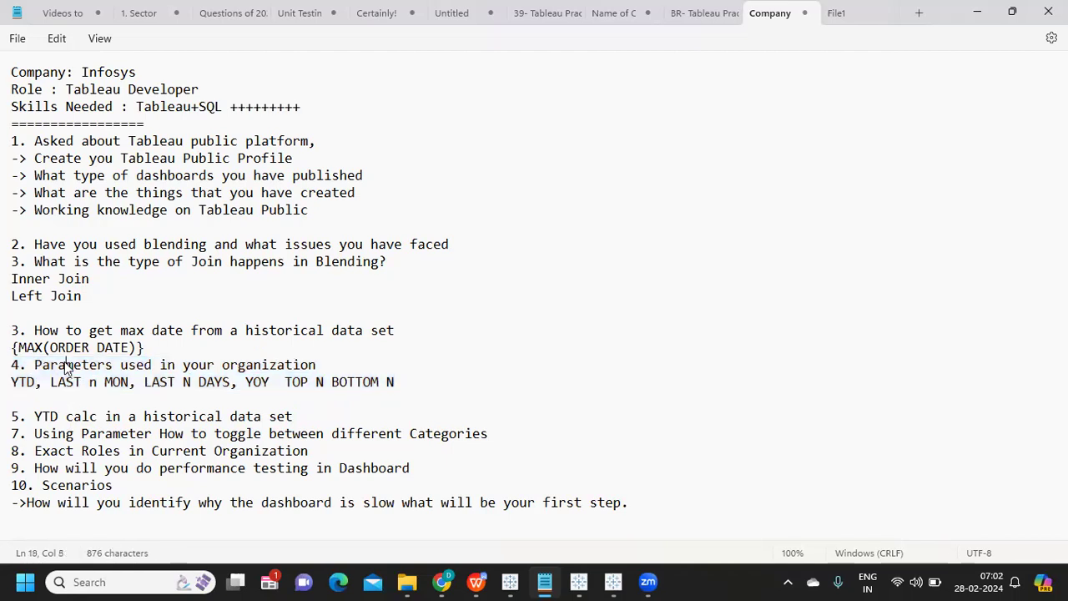
pyautogui.doubleClick(66, 368)
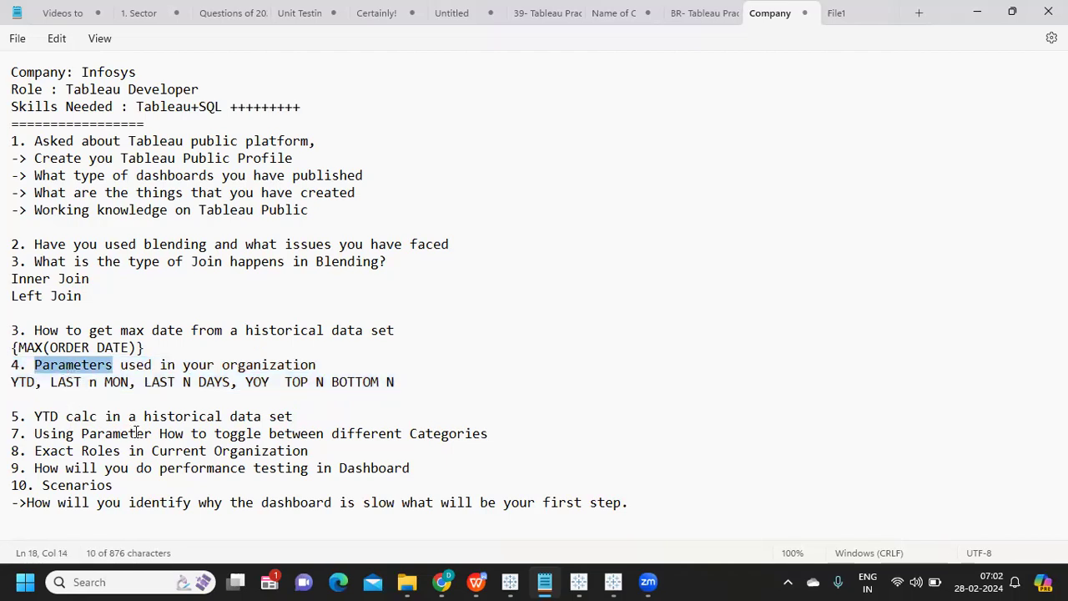
pyautogui.moveTo(429, 384); pyautogui.dragTo(2, 373)
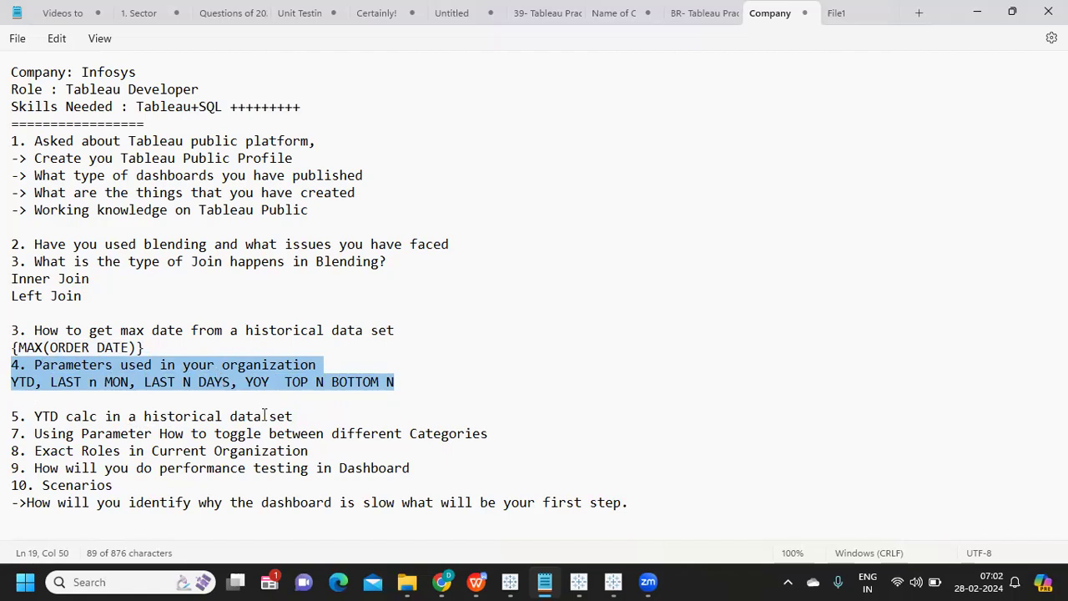
# Highlight the YTD calc question 5 and its word YTD while explaining
pyautogui.moveTo(307, 415); pyautogui.dragTo(2, 420)
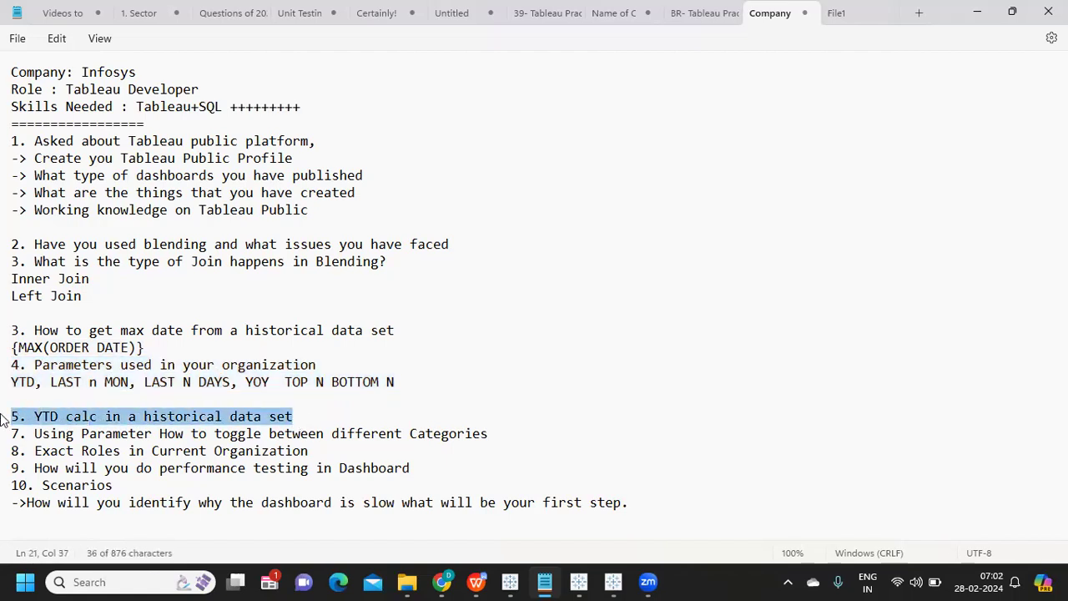
pyautogui.doubleClick(46, 417)
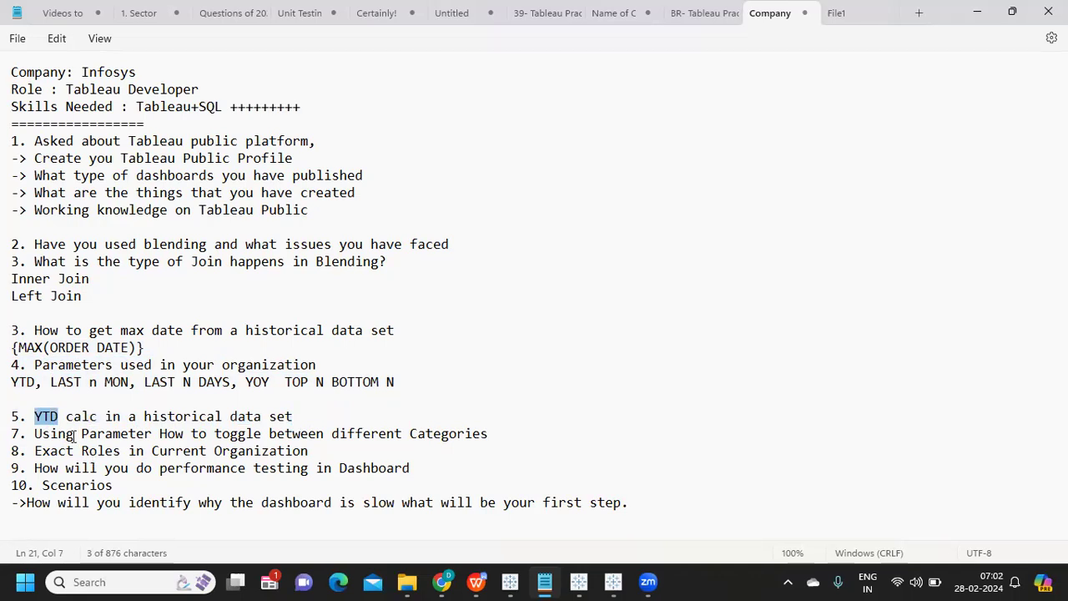
pyautogui.click(52, 419)
pyautogui.doubleClick(52, 418)
pyautogui.click(53, 419)
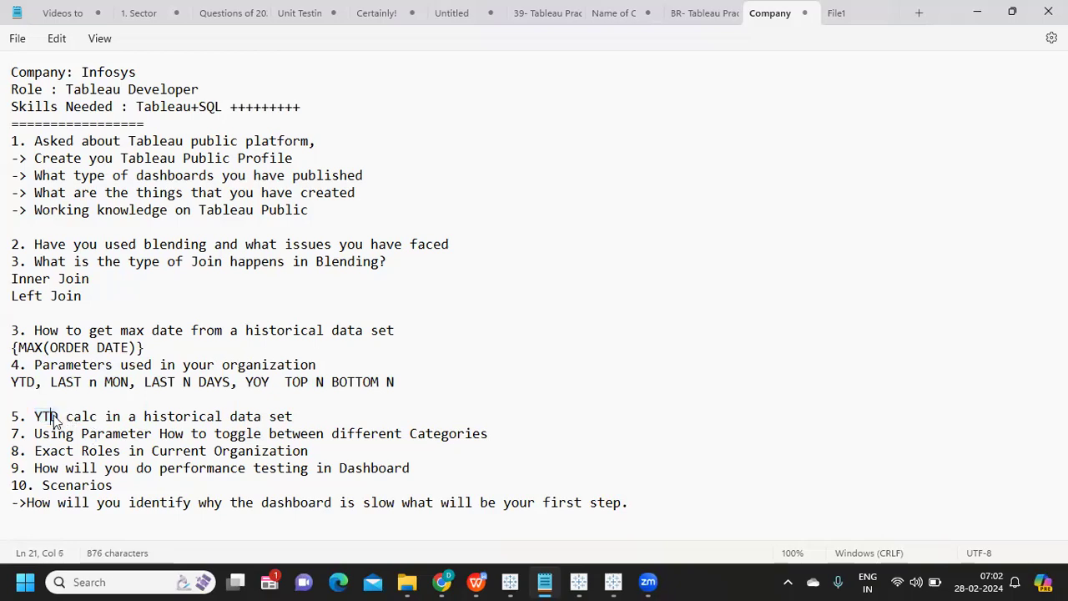
pyautogui.moveTo(294, 417); pyautogui.dragTo(28, 416)
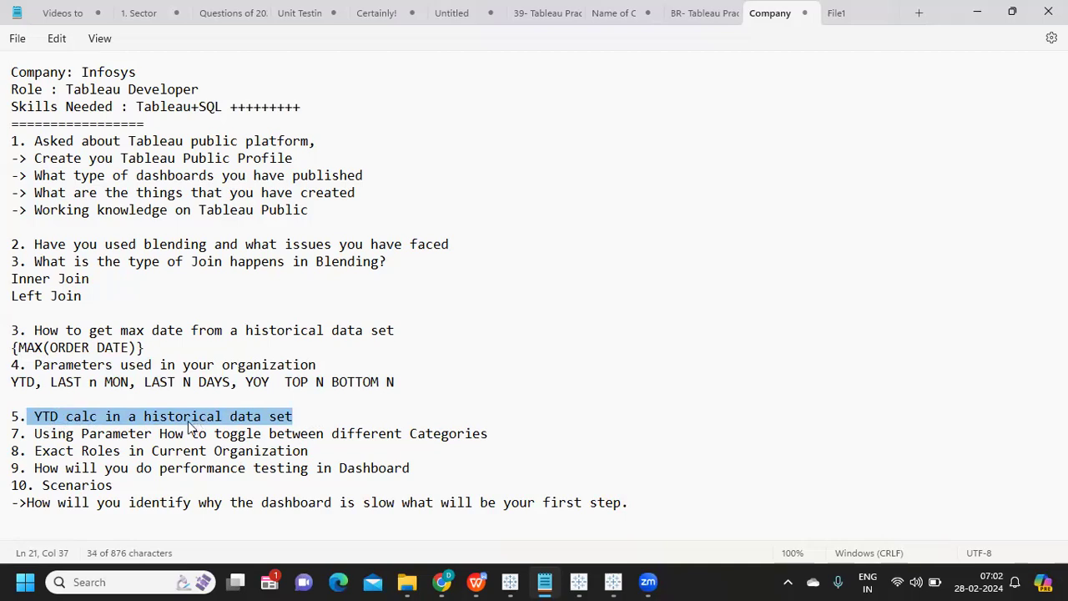
# Write 'What is your Current year in the historical data set' under question 5
pyautogui.click(299, 419)
pyautogui.press('Return')
pyautogui.write('wHA')
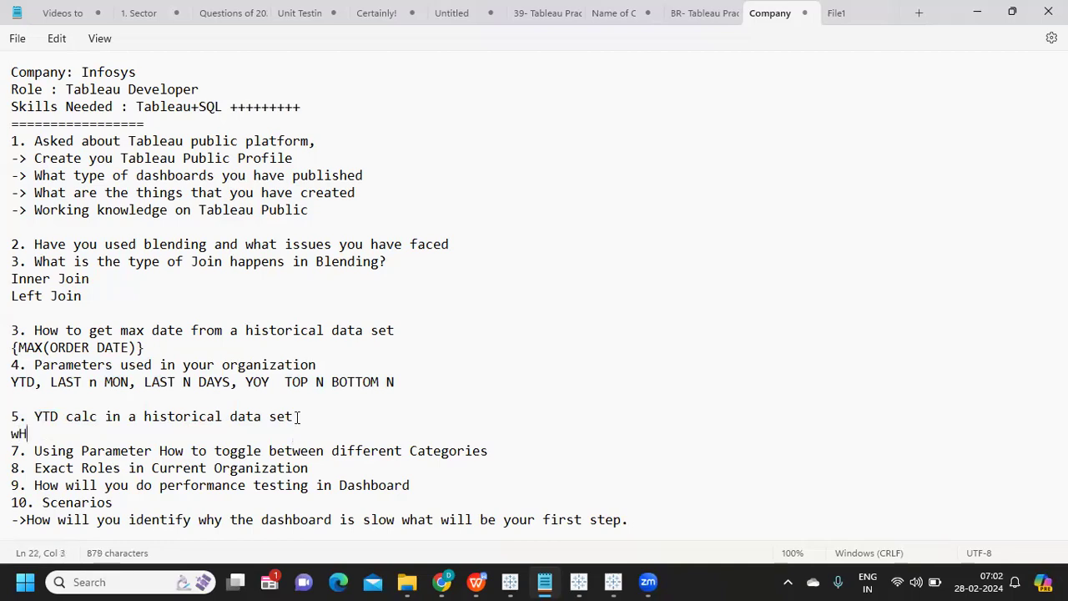
pyautogui.press('BackSpace')
pyautogui.press('BackSpace')
pyautogui.press('BackSpace')
pyautogui.write('What is your Current')
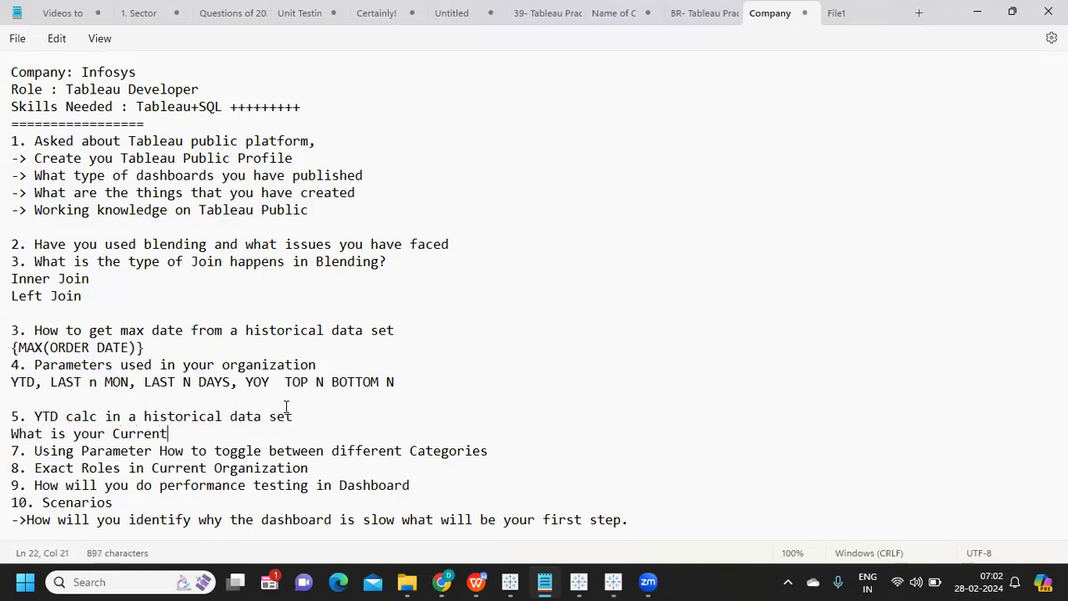
pyautogui.write(' year in the')
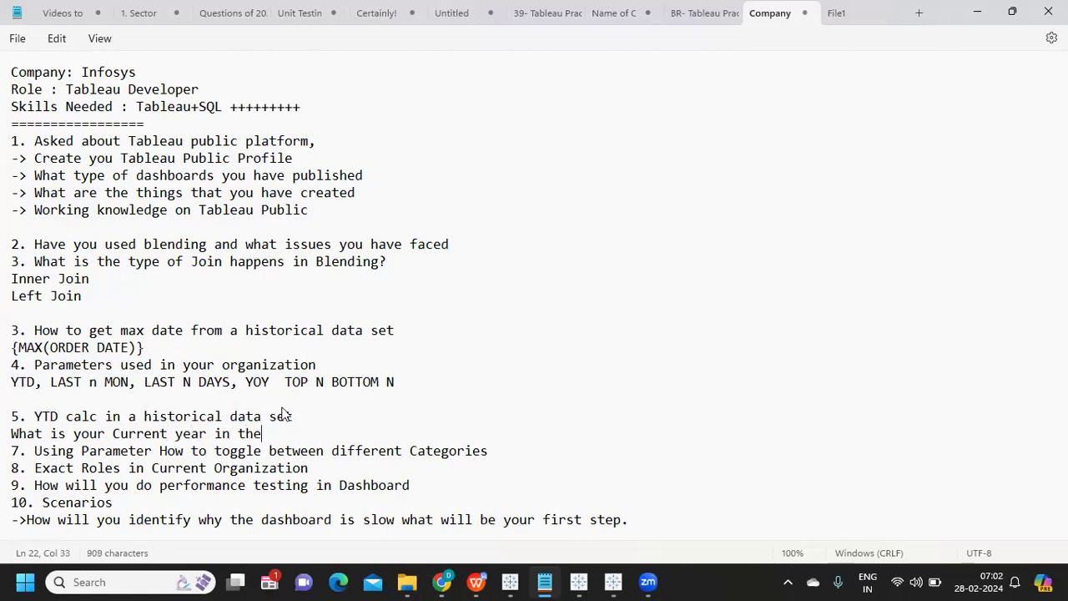
pyautogui.write(' historical da')
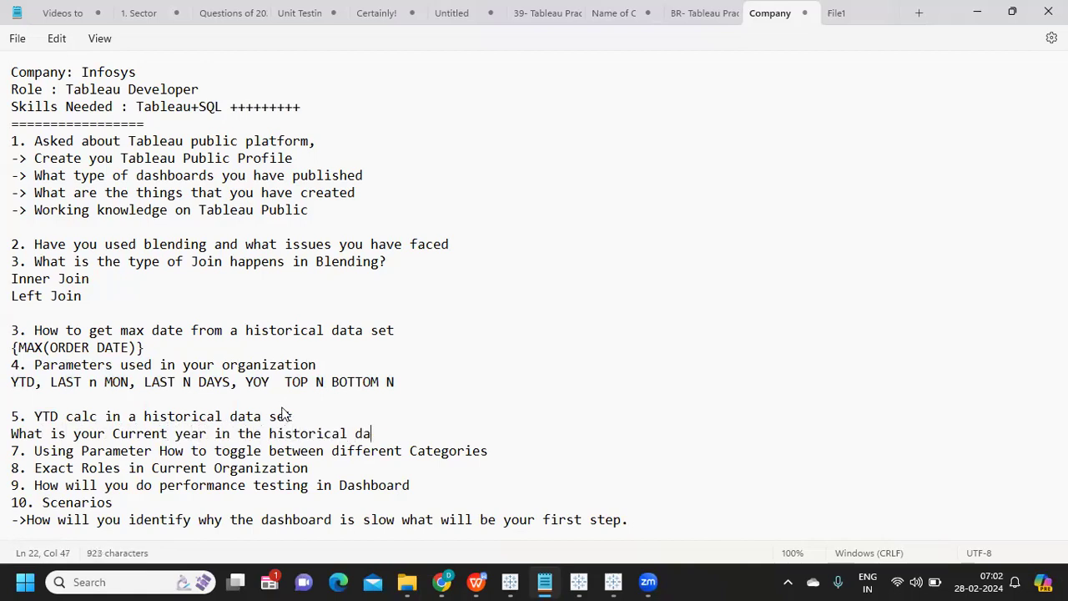
pyautogui.write('ta set')
pyautogui.press('Return')
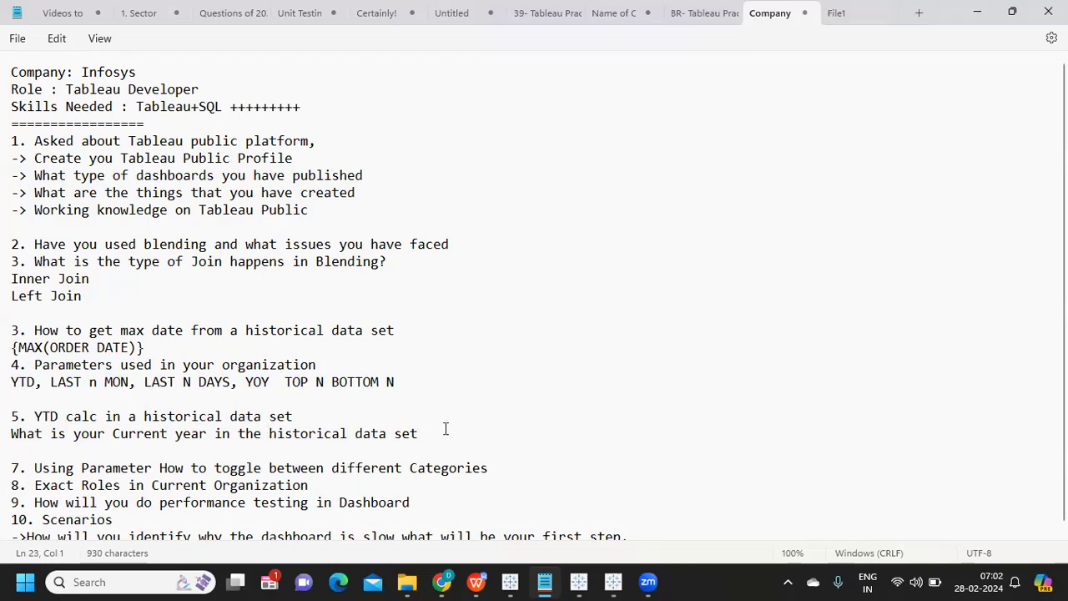
# Highlight question 5 with its answer, then scroll down and select question 7
pyautogui.click(301, 417)
pyautogui.moveTo(300, 419); pyautogui.dragTo(3, 413)
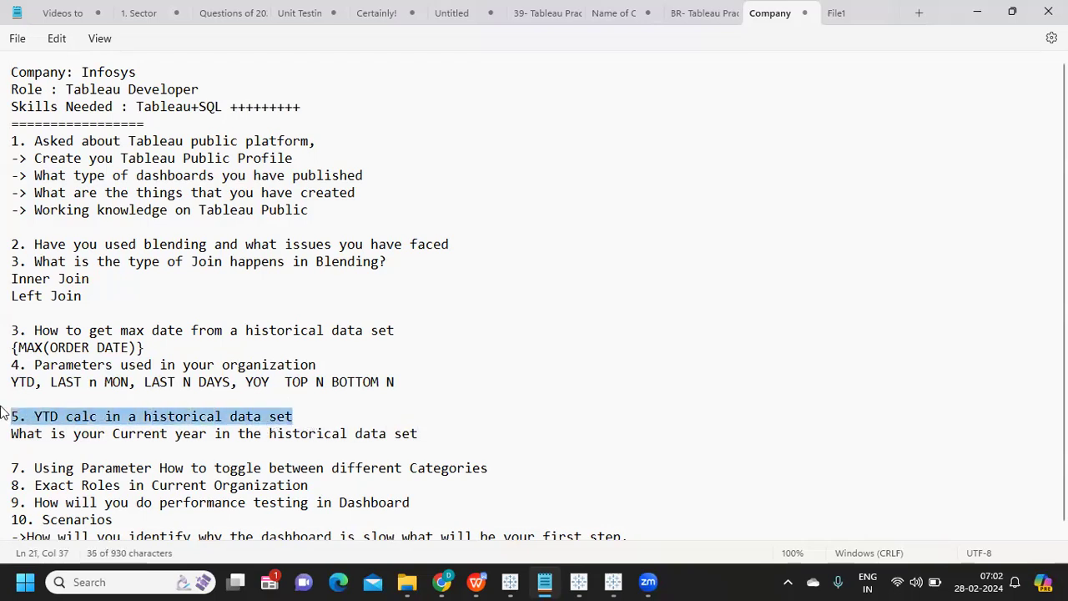
pyautogui.doubleClick(50, 422)
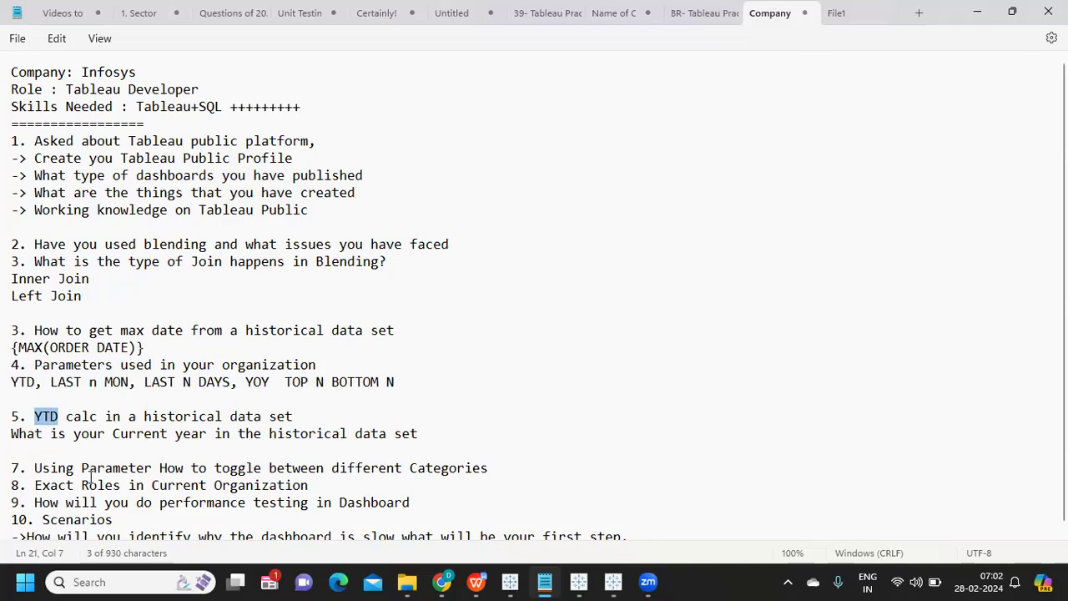
pyautogui.doubleClick(46, 417)
pyautogui.moveTo(440, 439); pyautogui.dragTo(5, 410)
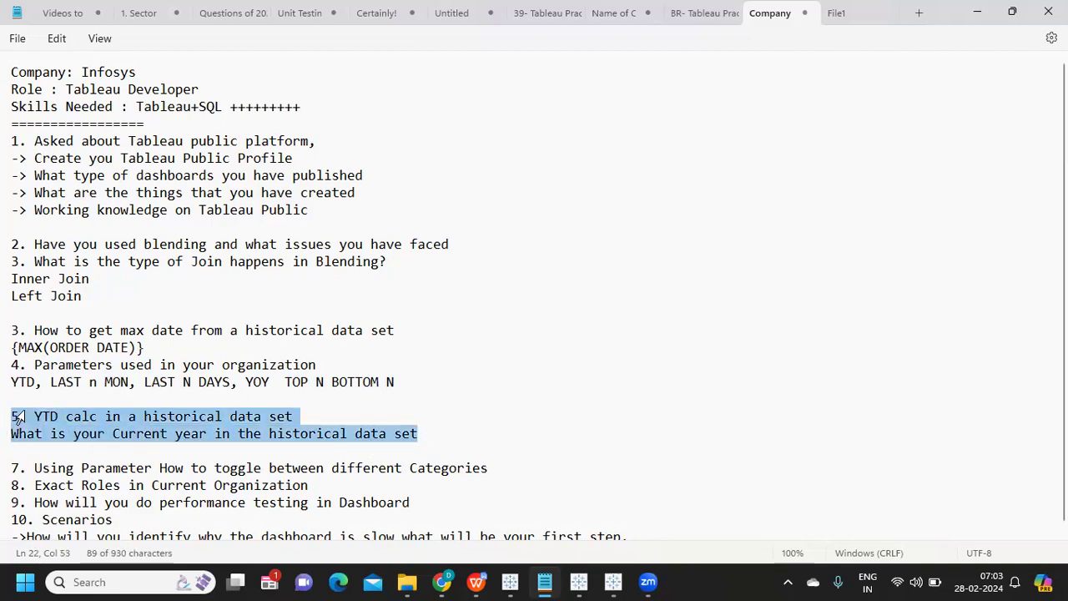
pyautogui.scroll(-1, 16, 415)
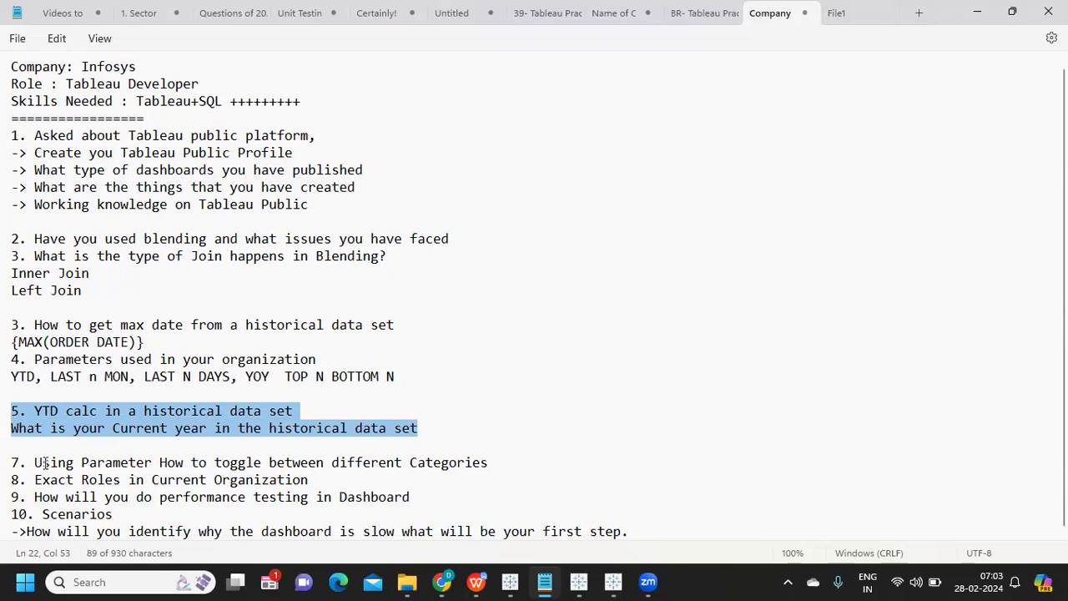
pyautogui.moveTo(43, 464); pyautogui.dragTo(498, 472)
# Back in Tableau, remove Order Date from Sheet 3 and put Category on Rows
pyautogui.moveTo(612, 581)
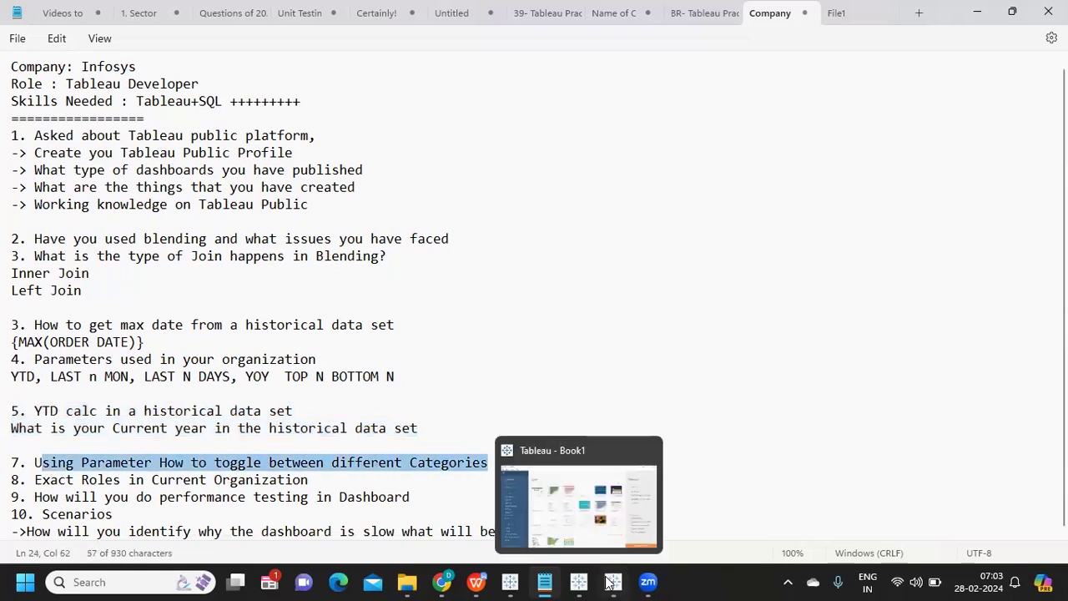
pyautogui.click(603, 513)
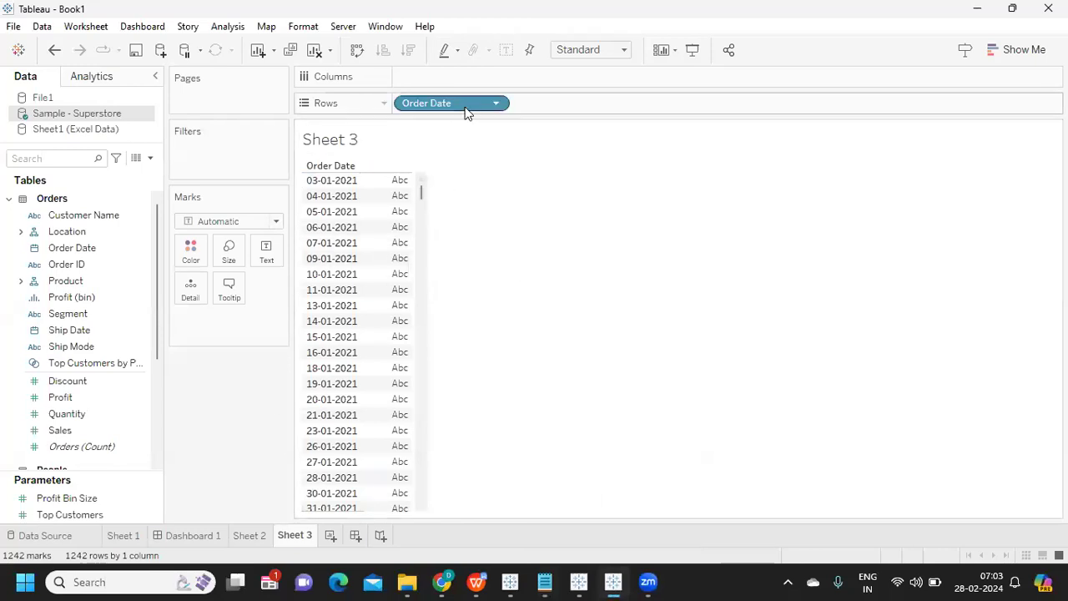
pyautogui.moveTo(467, 109); pyautogui.dragTo(614, 265)
pyautogui.click(100, 306)
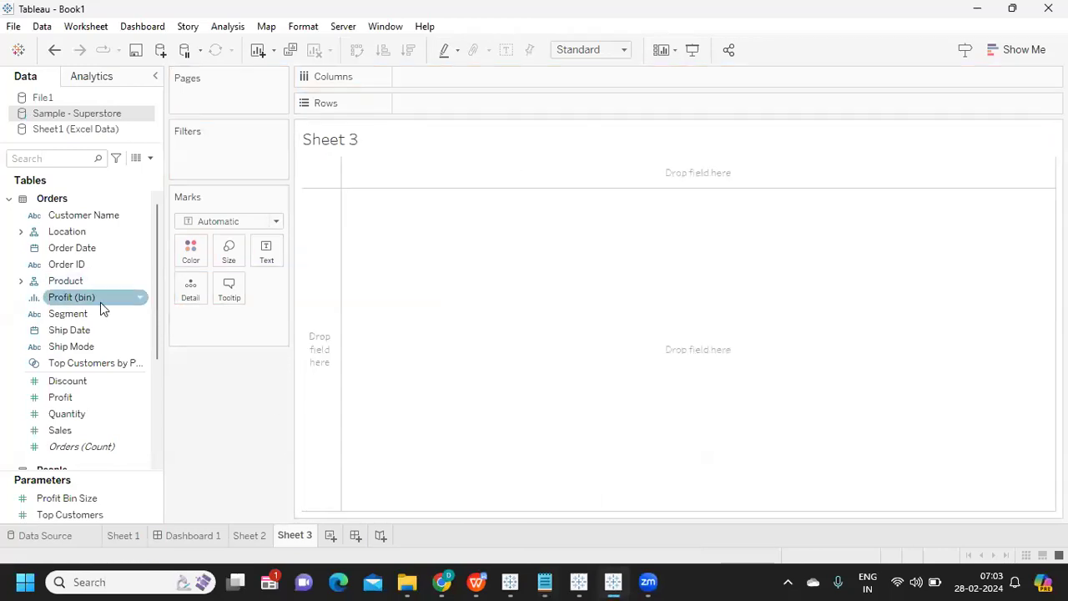
pyautogui.click(46, 161)
pyautogui.write('a')
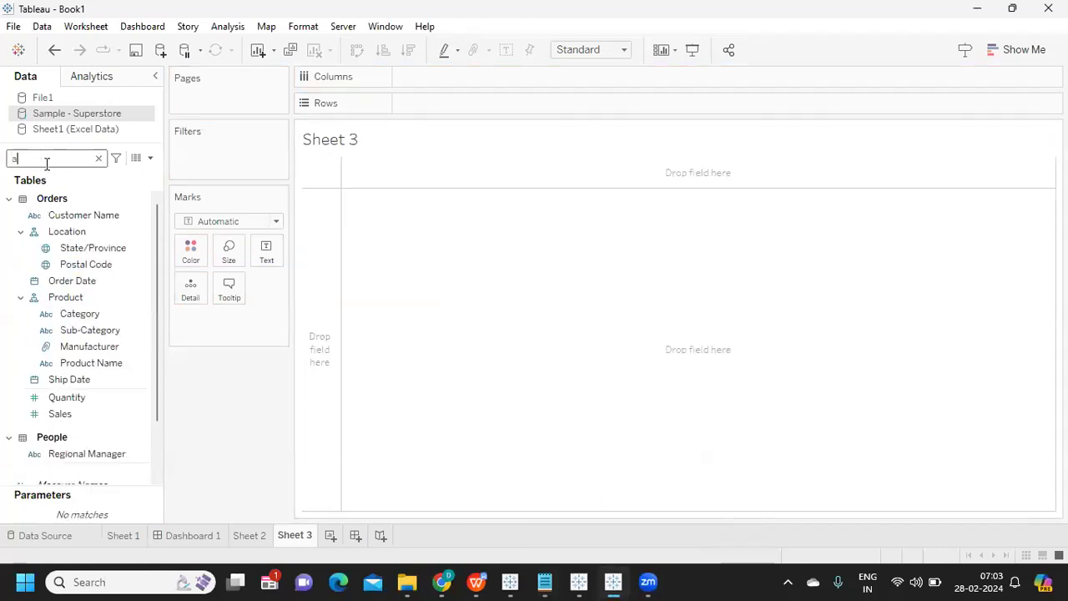
pyautogui.moveTo(72, 319); pyautogui.dragTo(437, 99)
# Add Region to Rows and Sales to Columns to get bars per category and region
pyautogui.press('BackSpace')
pyautogui.write('re')
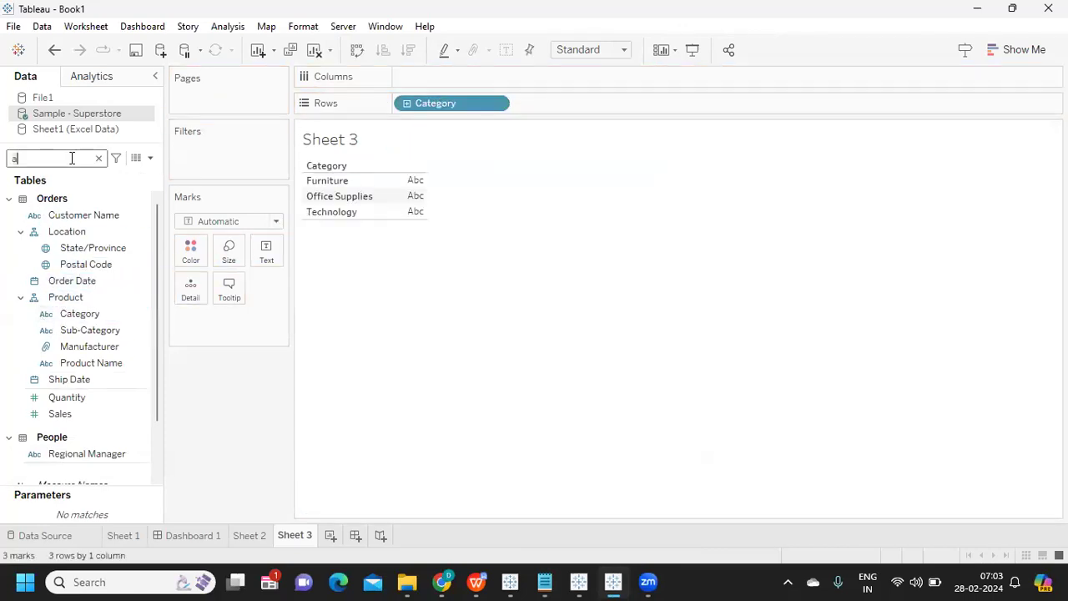
pyautogui.click(68, 249)
pyautogui.moveTo(69, 253); pyautogui.dragTo(535, 106)
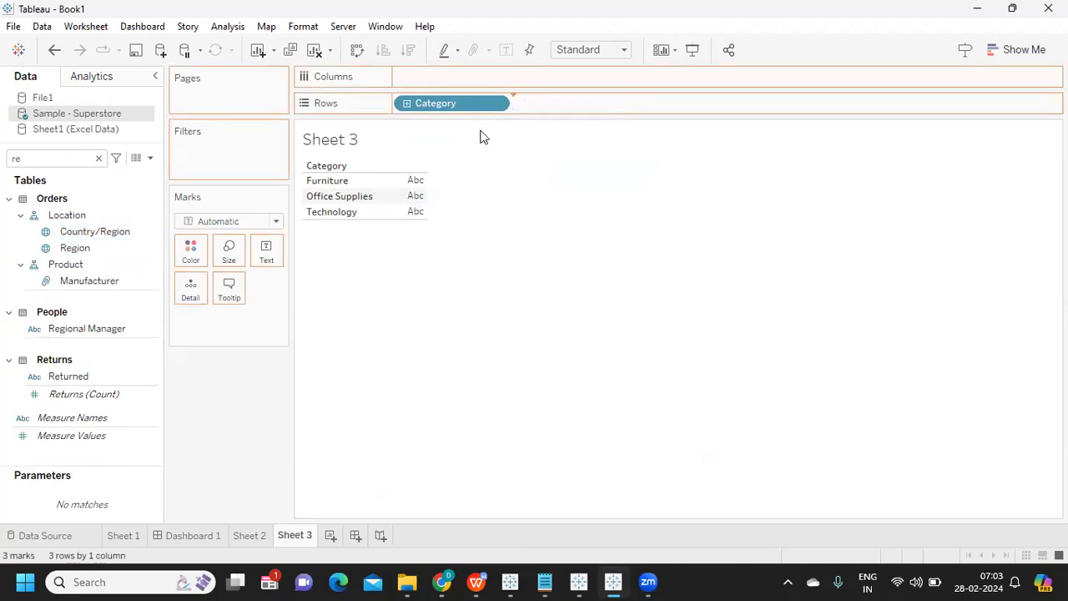
pyautogui.click(42, 157)
pyautogui.press('BackSpace')
pyautogui.press('BackSpace')
pyautogui.write('sa')
pyautogui.click(55, 229)
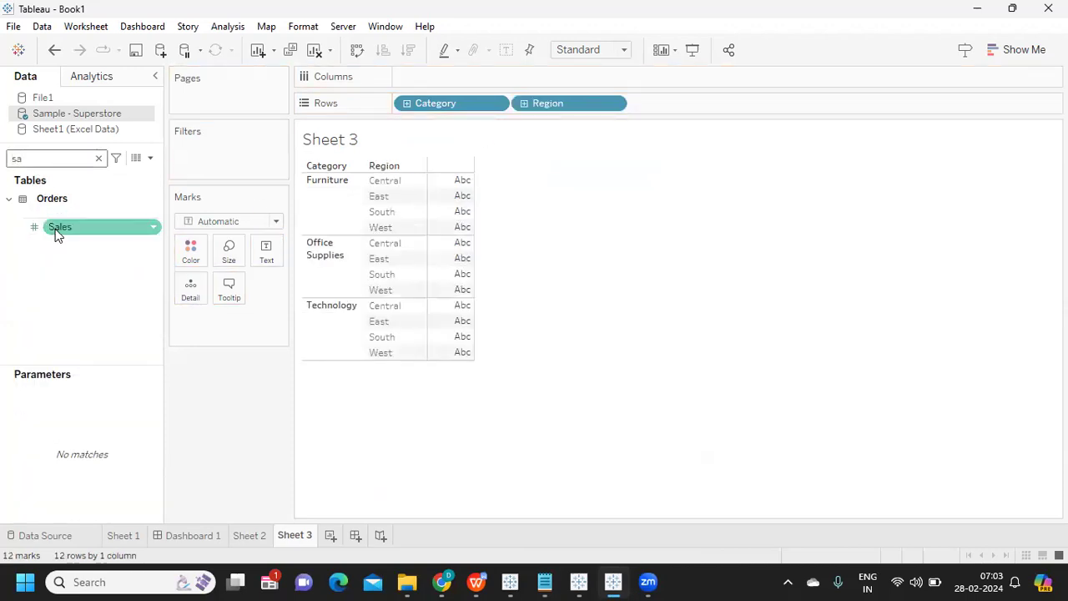
pyautogui.moveTo(55, 229); pyautogui.dragTo(438, 82)
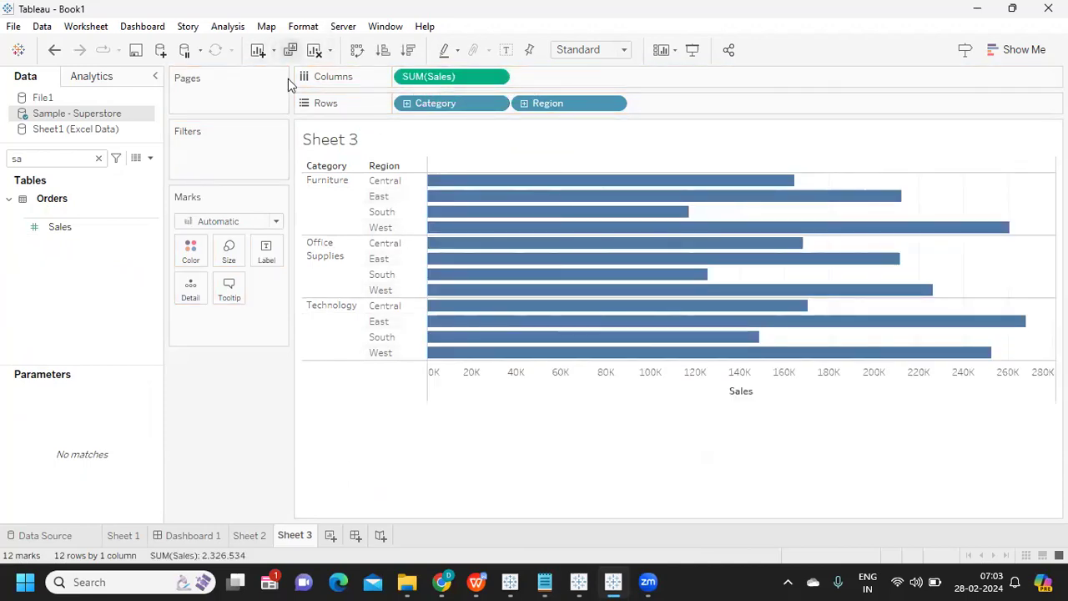
# Swap axes for vertical bars, fit the chart to Entire View, and begin a new parameter
pyautogui.click(357, 49)
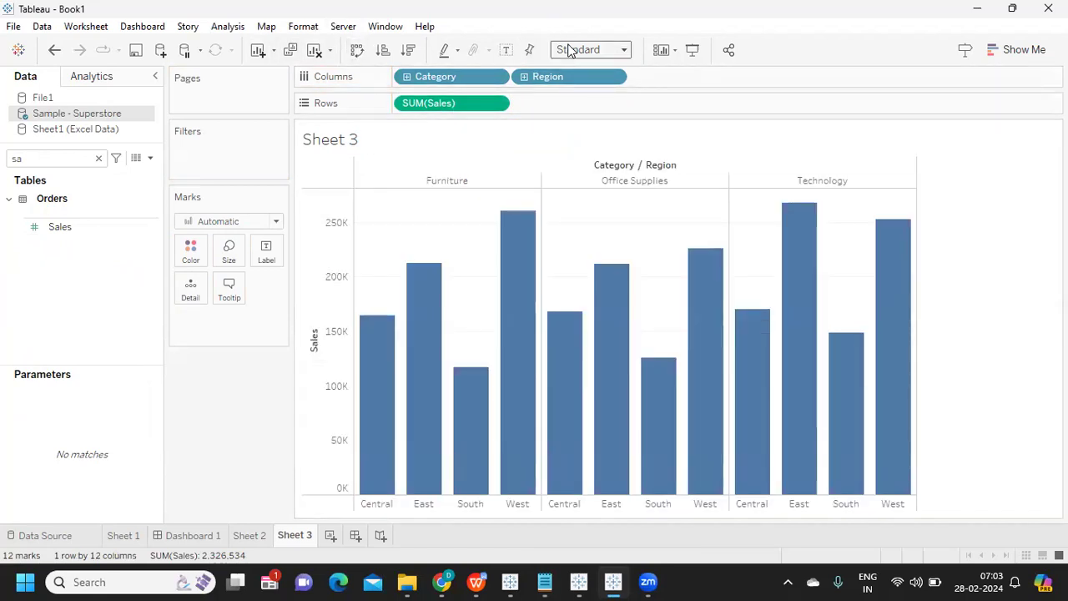
pyautogui.click(576, 49)
pyautogui.click(584, 106)
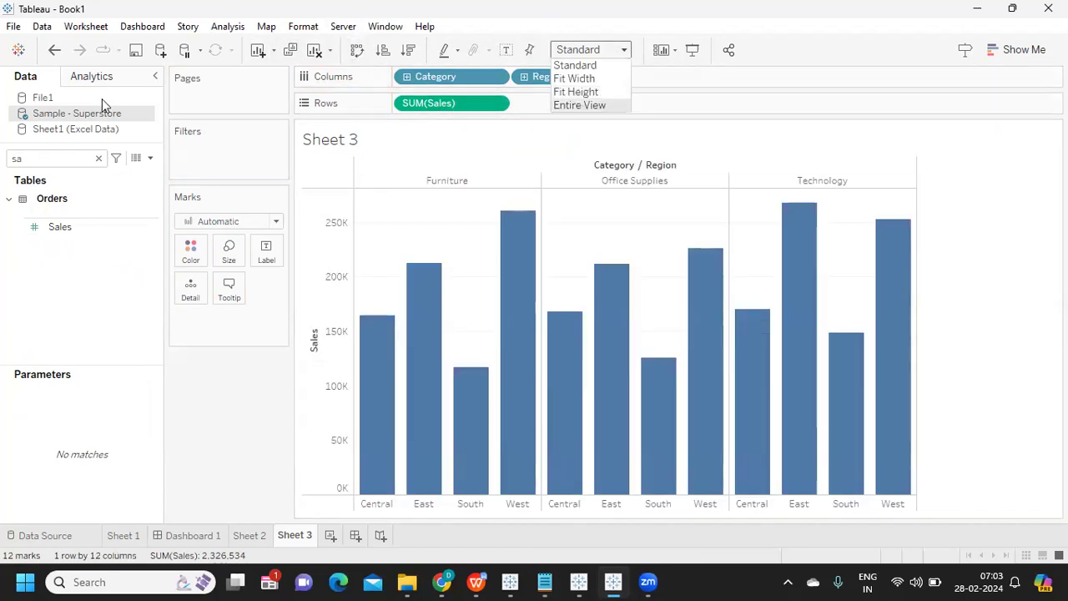
pyautogui.click(151, 159)
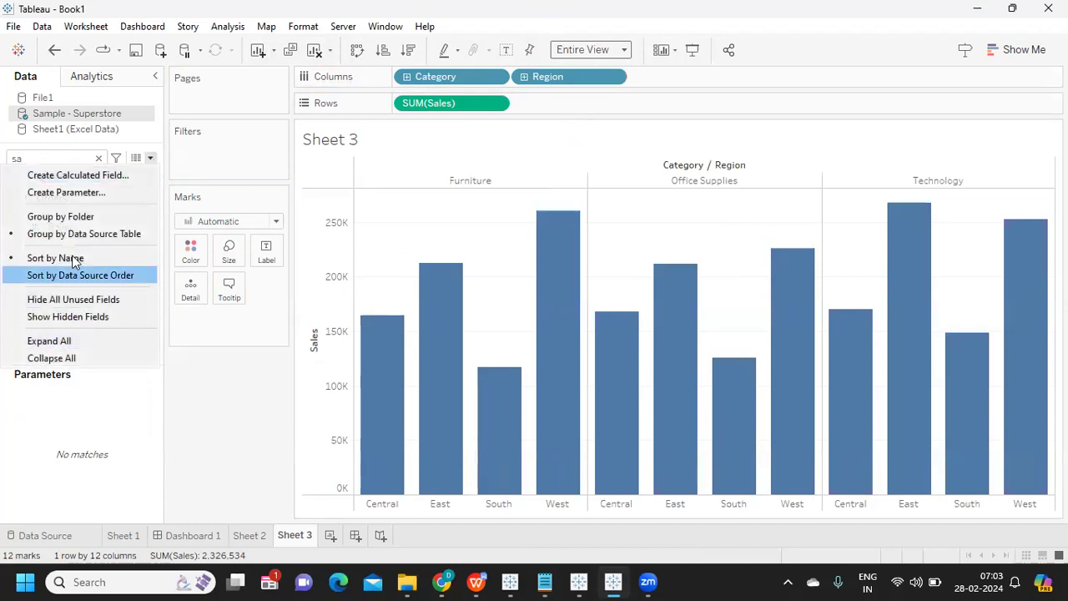
pyautogui.click(121, 276)
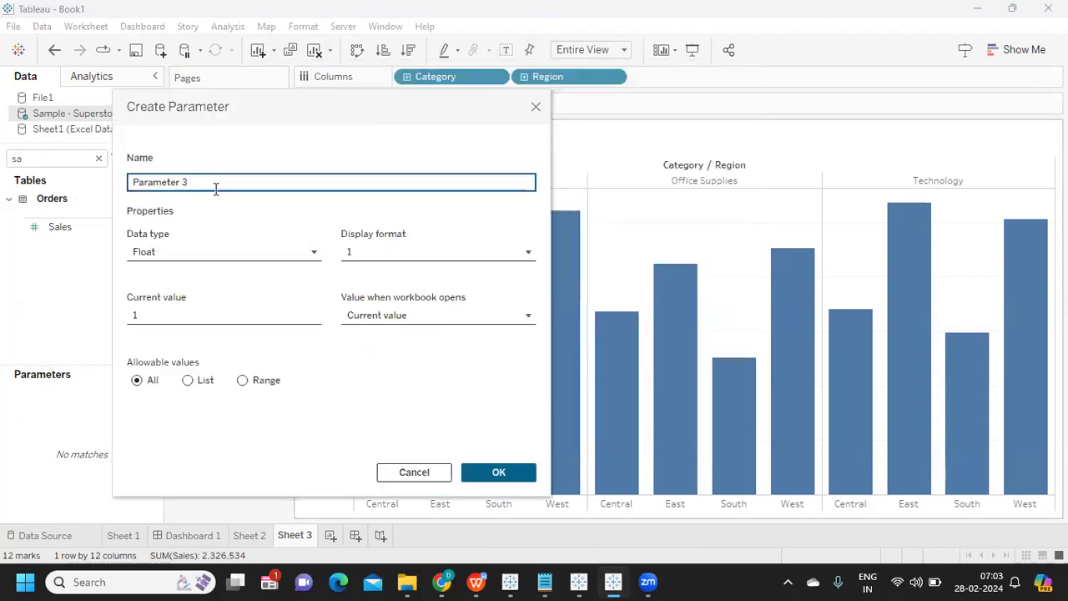
# Name the new parameter 'Select Category', with a String data type and a List of allowed values
pyautogui.moveTo(212, 183); pyautogui.dragTo(109, 190)
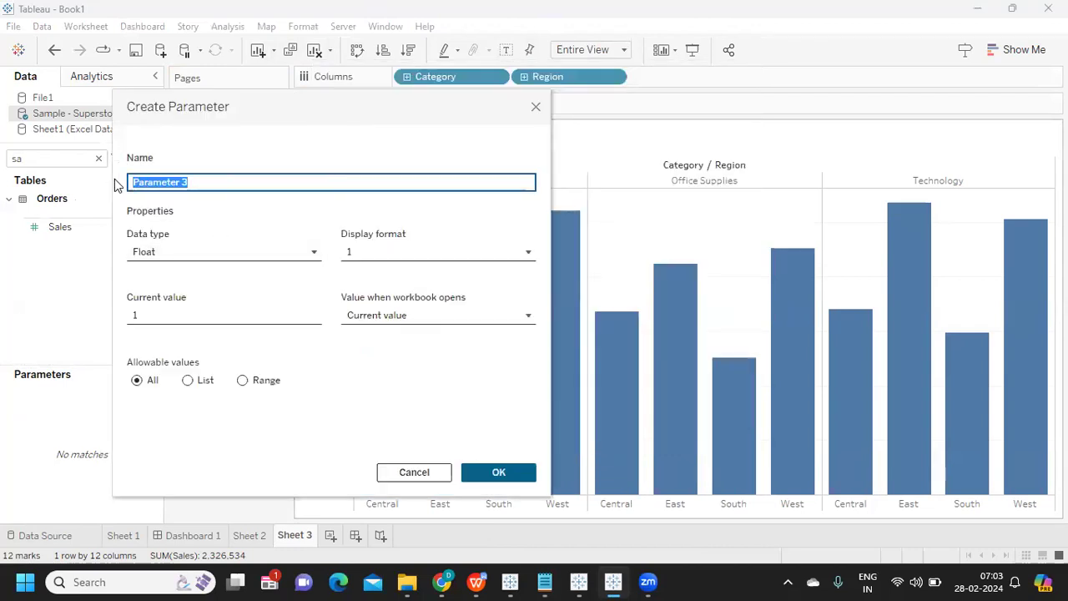
pyautogui.write('Select Cate')
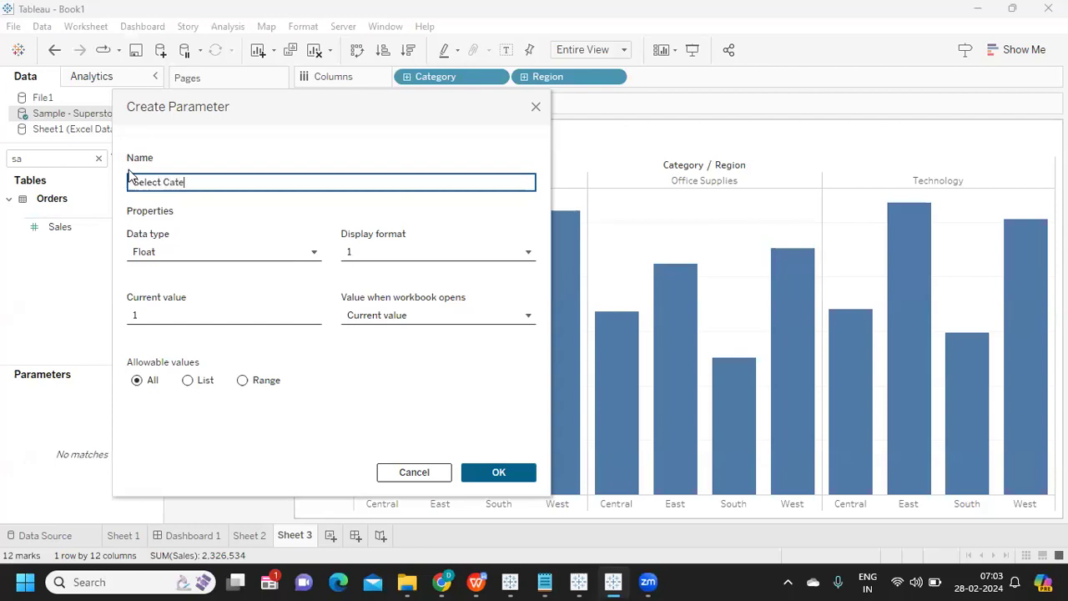
pyautogui.write('gory')
pyautogui.click(187, 252)
pyautogui.click(186, 310)
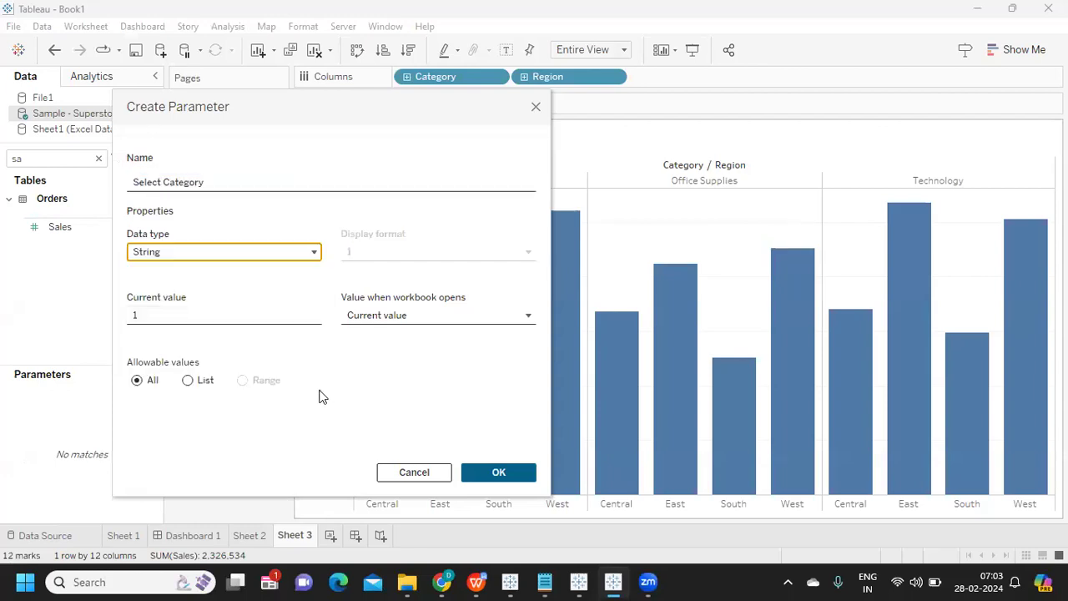
pyautogui.click(187, 381)
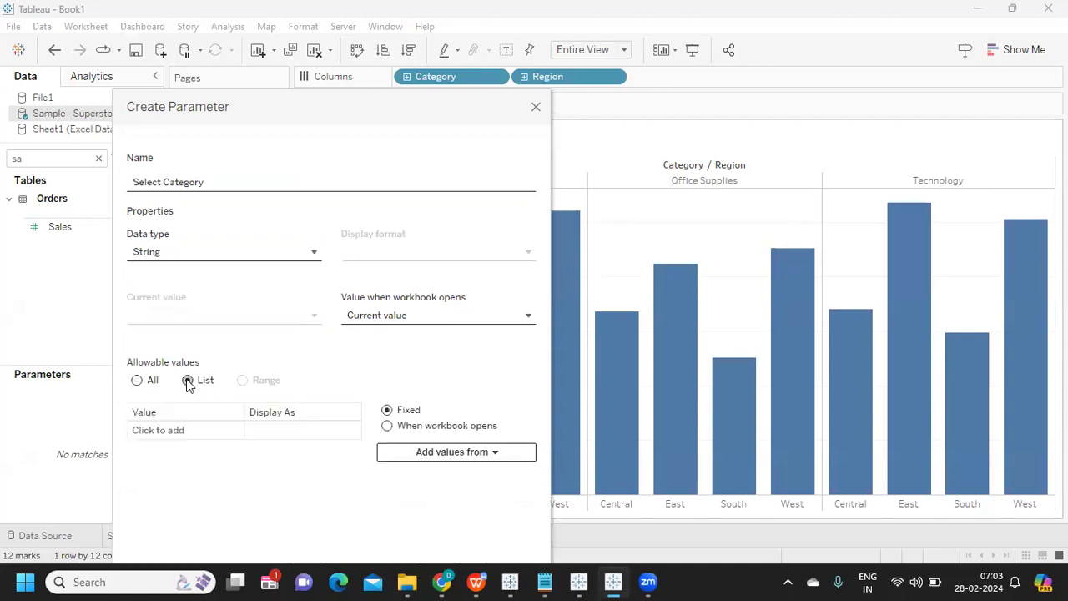
# Fill the list from the Category field (Furniture, Office Supplies, Technology) and create the parameter
pyautogui.click(469, 453)
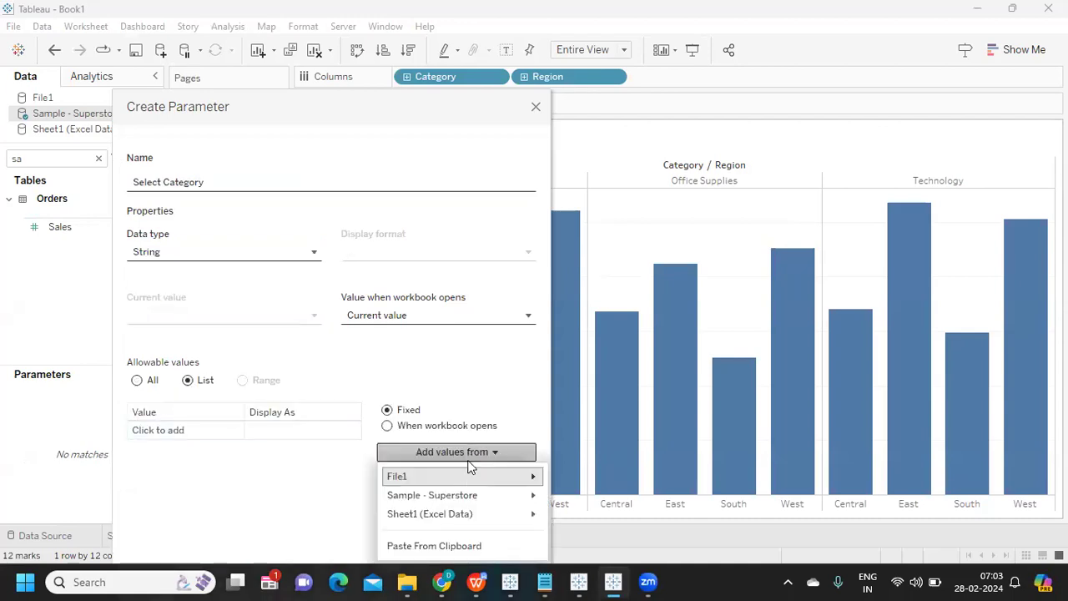
pyautogui.moveTo(472, 497)
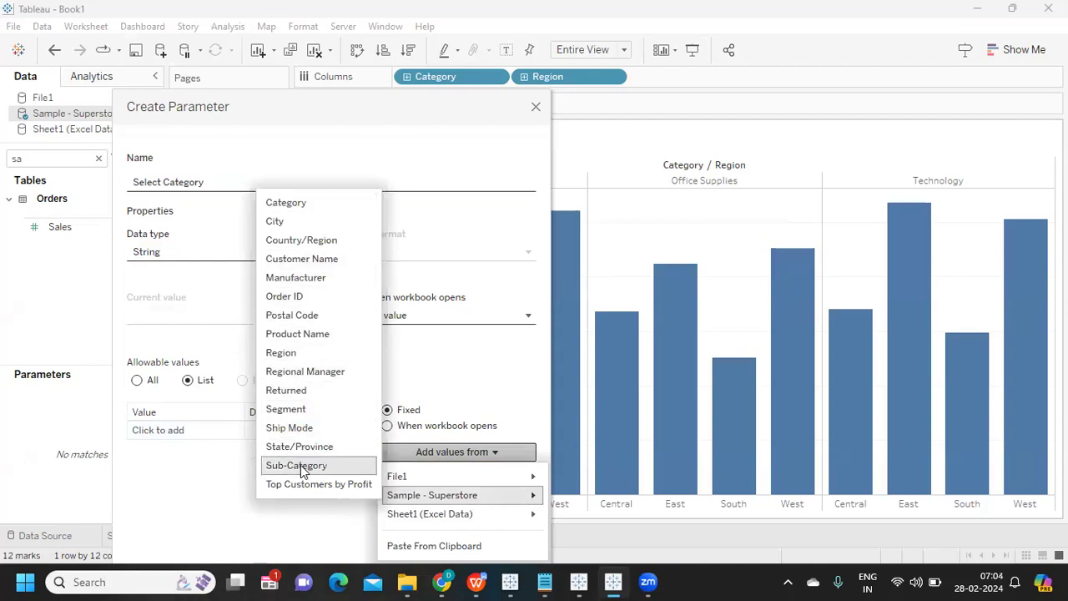
pyautogui.click(297, 205)
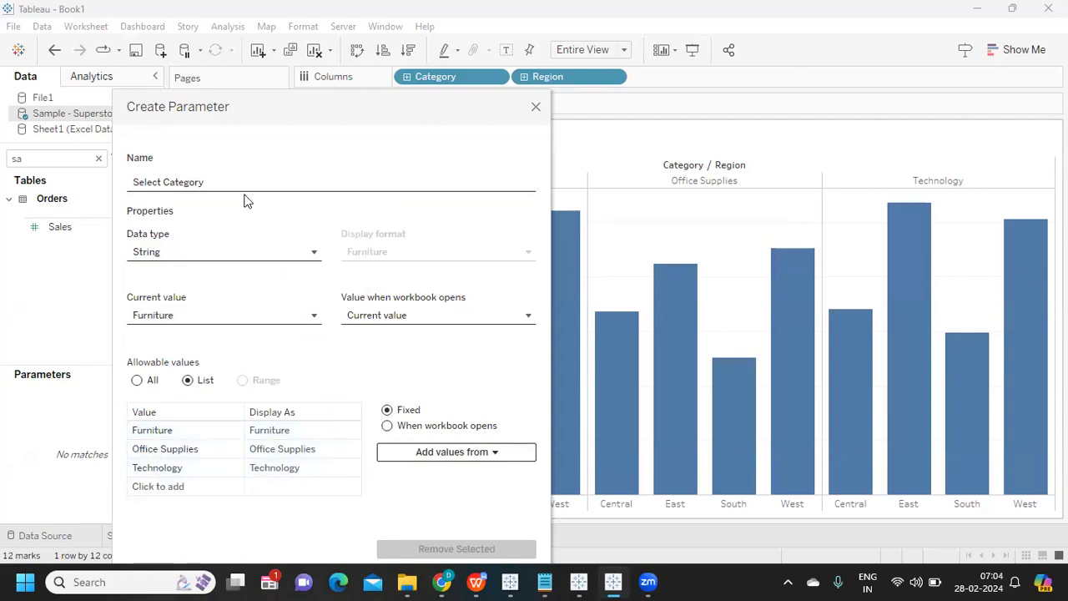
pyautogui.moveTo(256, 107); pyautogui.dragTo(239, 40)
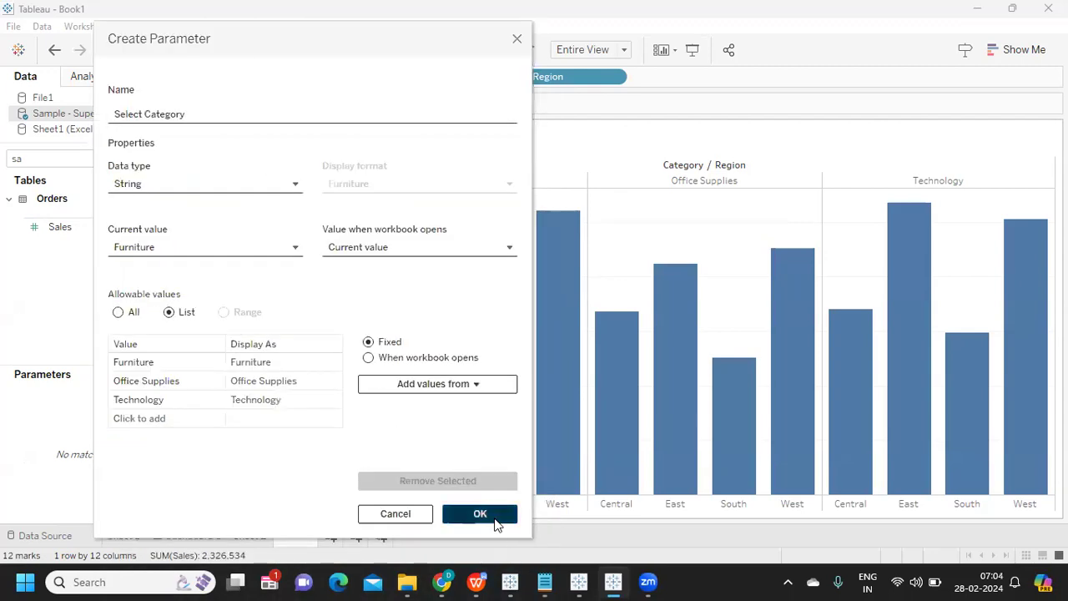
pyautogui.click(486, 512)
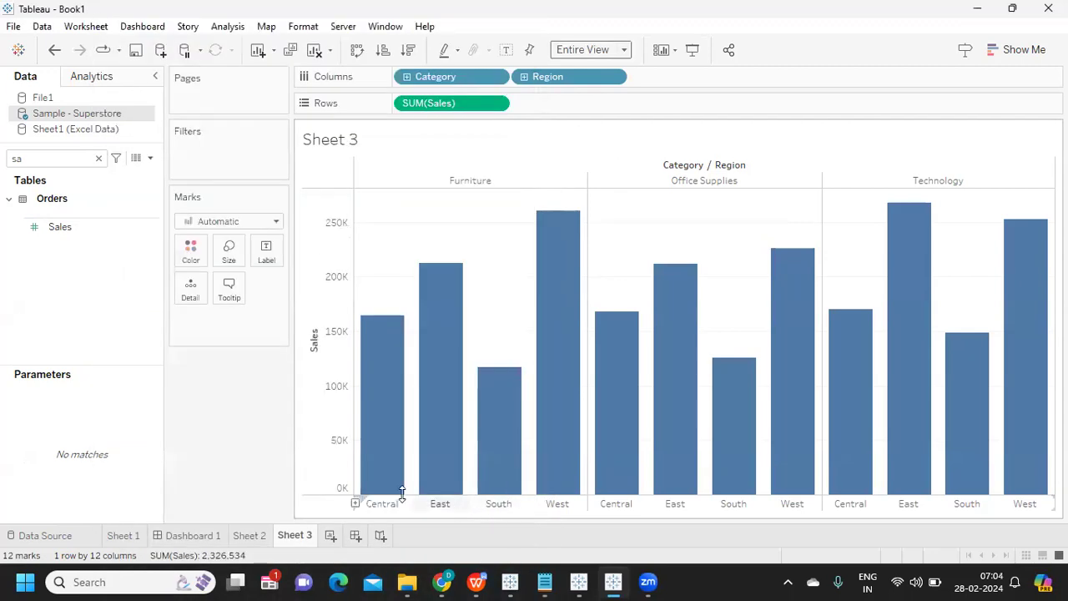
# Clear the Data pane search and show the Select Category parameter control beside the chart
pyautogui.click(98, 158)
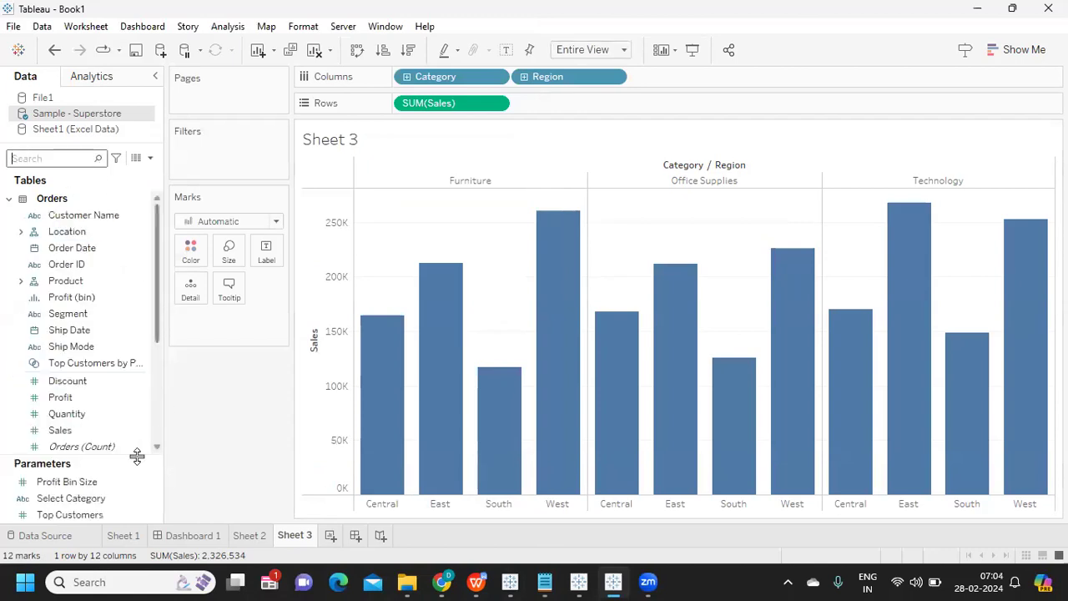
pyautogui.rightClick(155, 498)
pyautogui.click(205, 215)
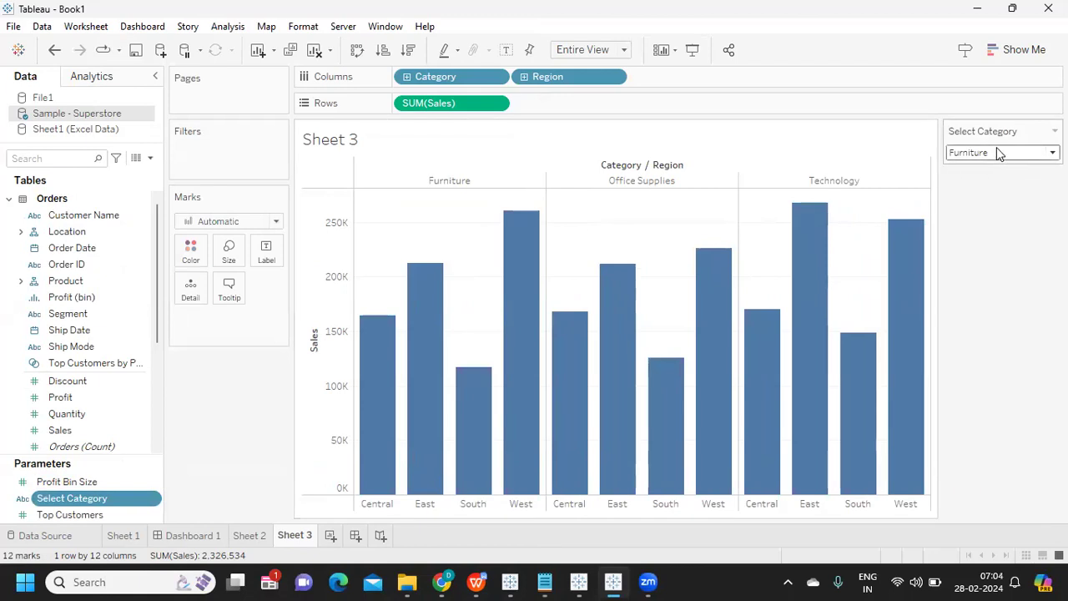
pyautogui.click(150, 159)
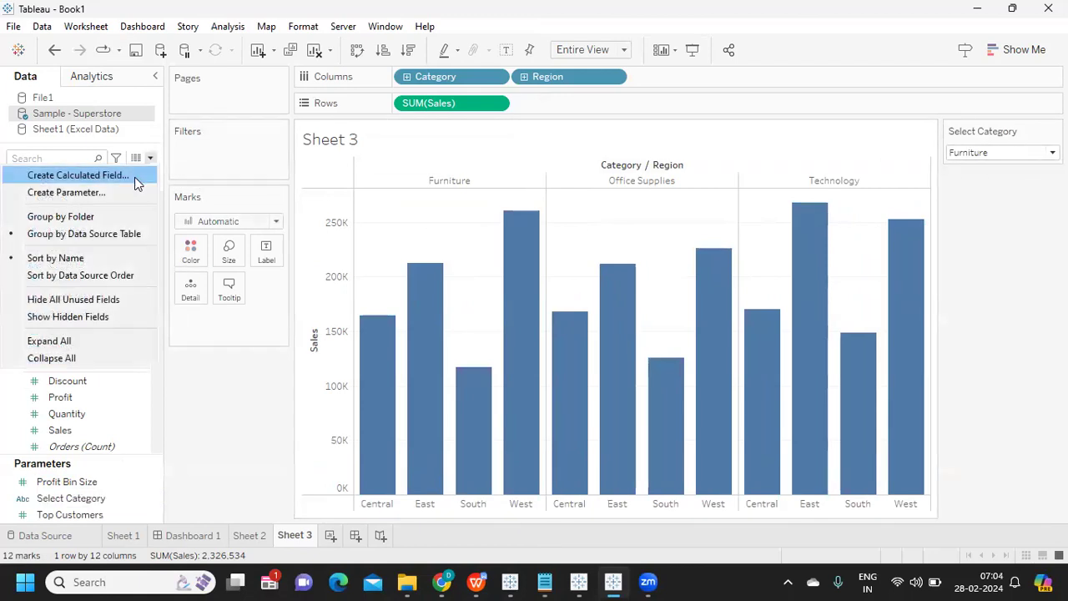
# Define P.Select Category as [Category]=[Select Category], save it, and drag it onto Filters
pyautogui.click(133, 175)
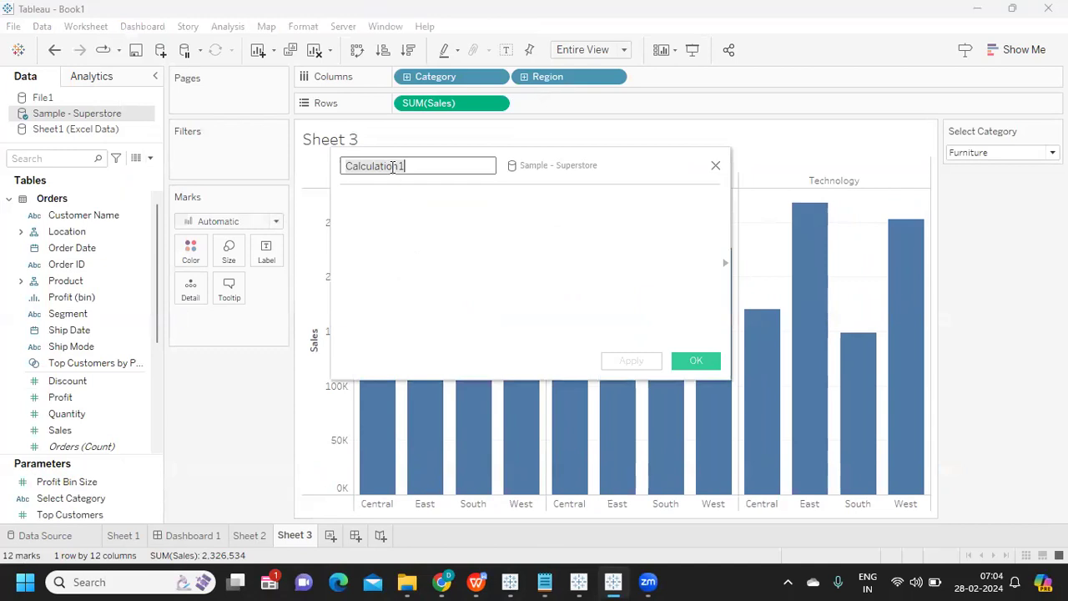
pyautogui.write('P.Se')
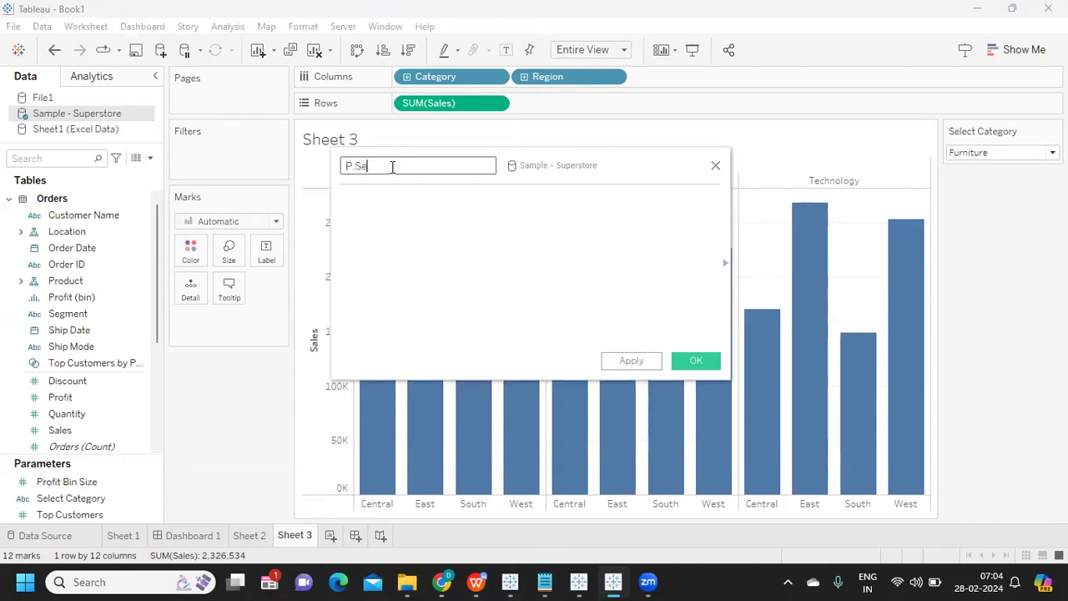
pyautogui.write('lect Categ')
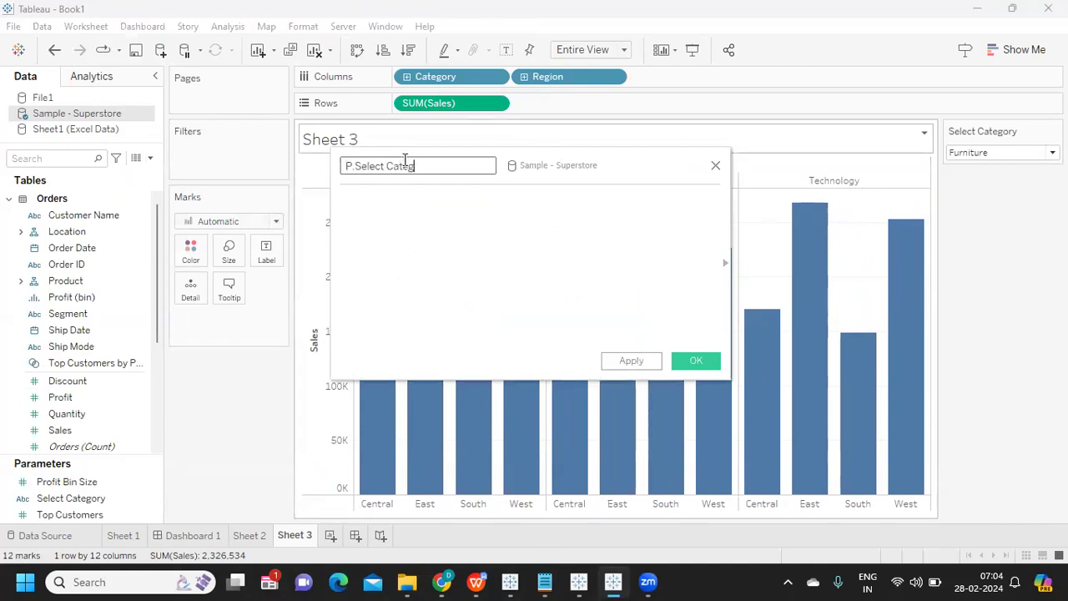
pyautogui.write('ory')
pyautogui.press('Tab')
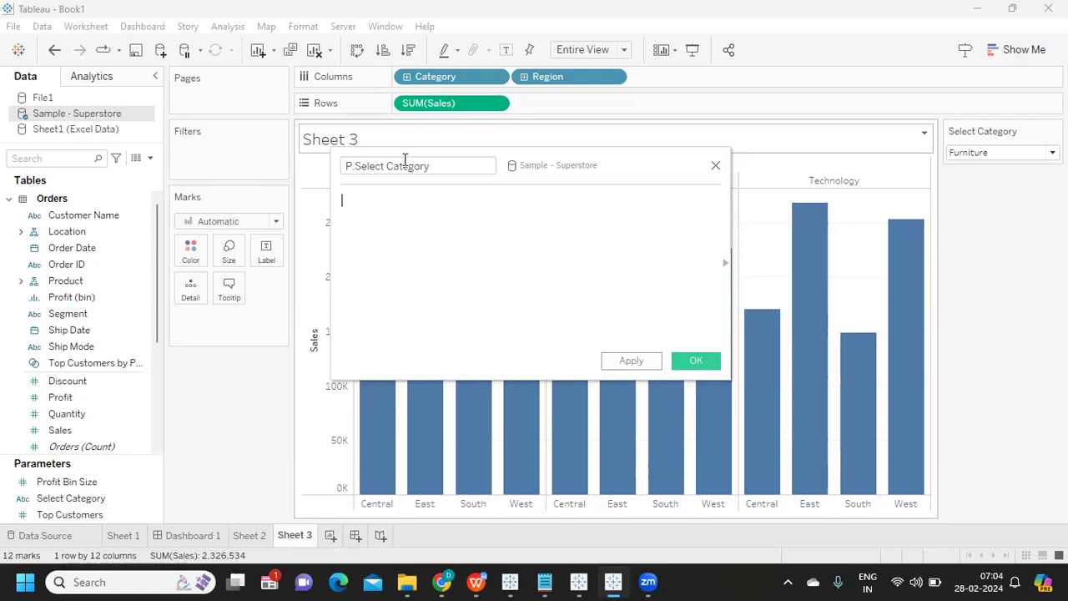
pyautogui.write('[ca')
pyautogui.press('Return')
pyautogui.write('=sel')
pyautogui.press('Return')
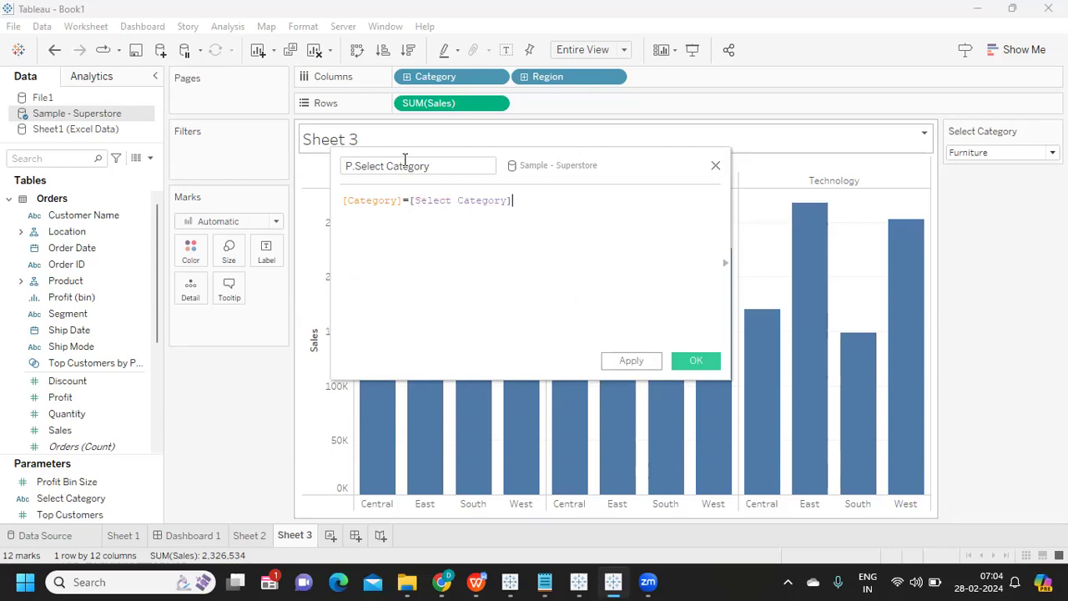
pyautogui.click(630, 362)
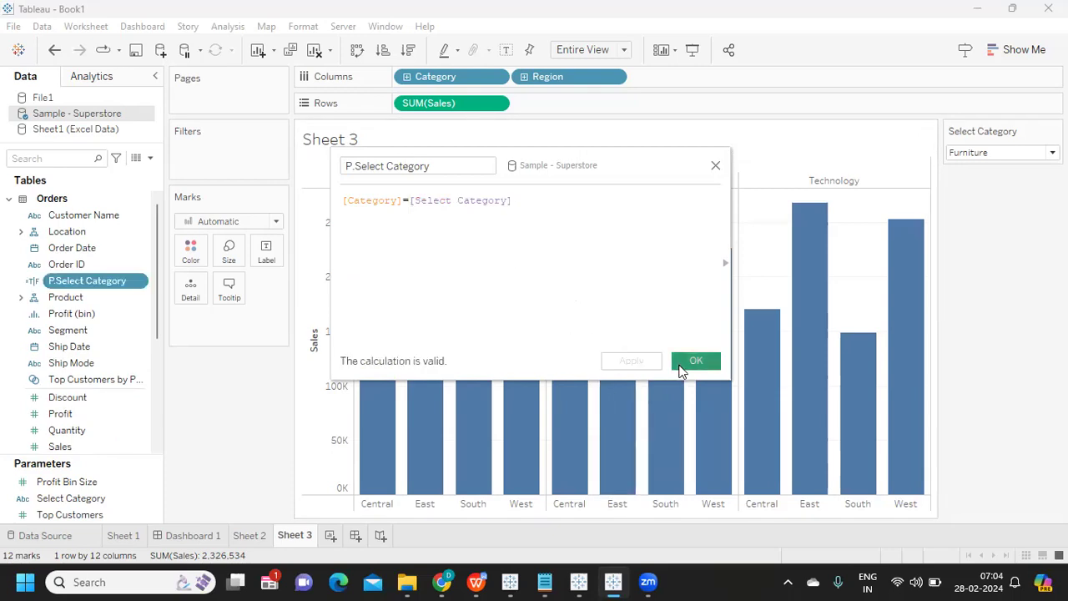
pyautogui.click(696, 361)
pyautogui.moveTo(97, 289); pyautogui.dragTo(198, 166)
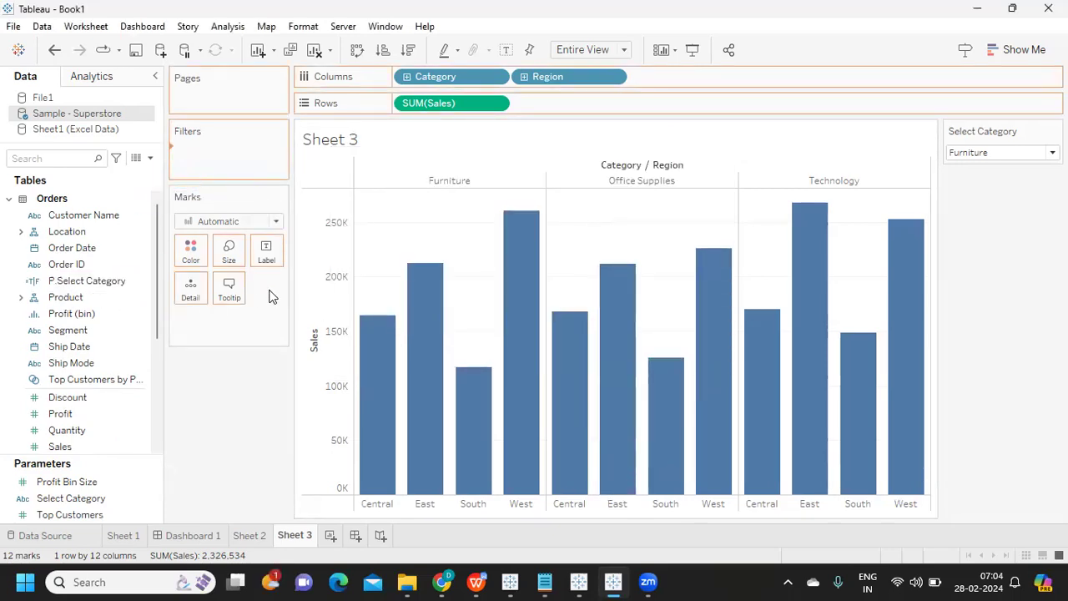
# Keep only True values in the P.Select Category filter
pyautogui.click(387, 186)
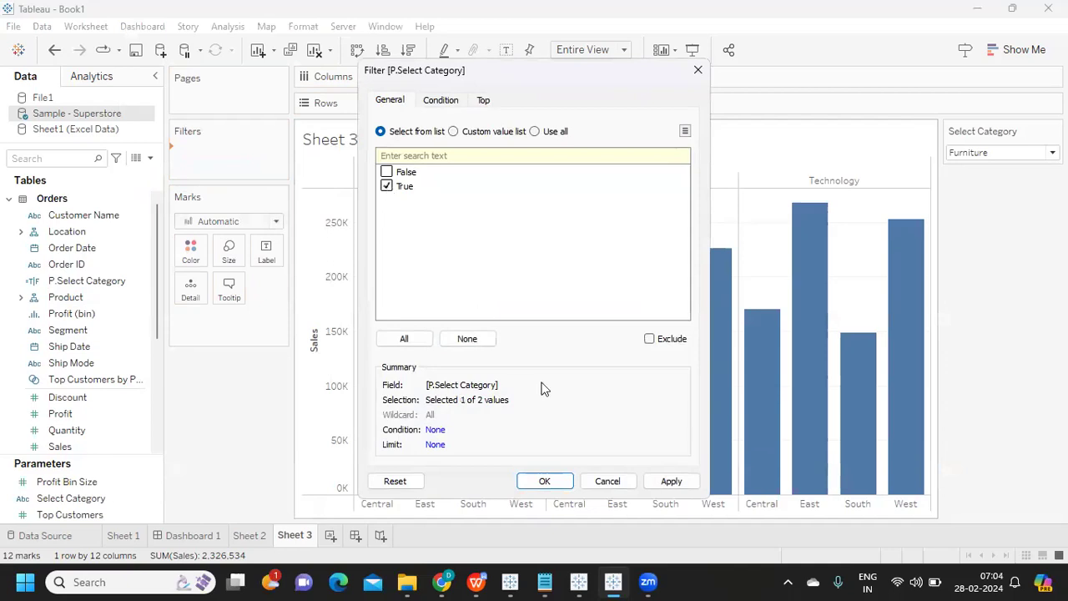
pyautogui.click(664, 482)
pyautogui.click(561, 482)
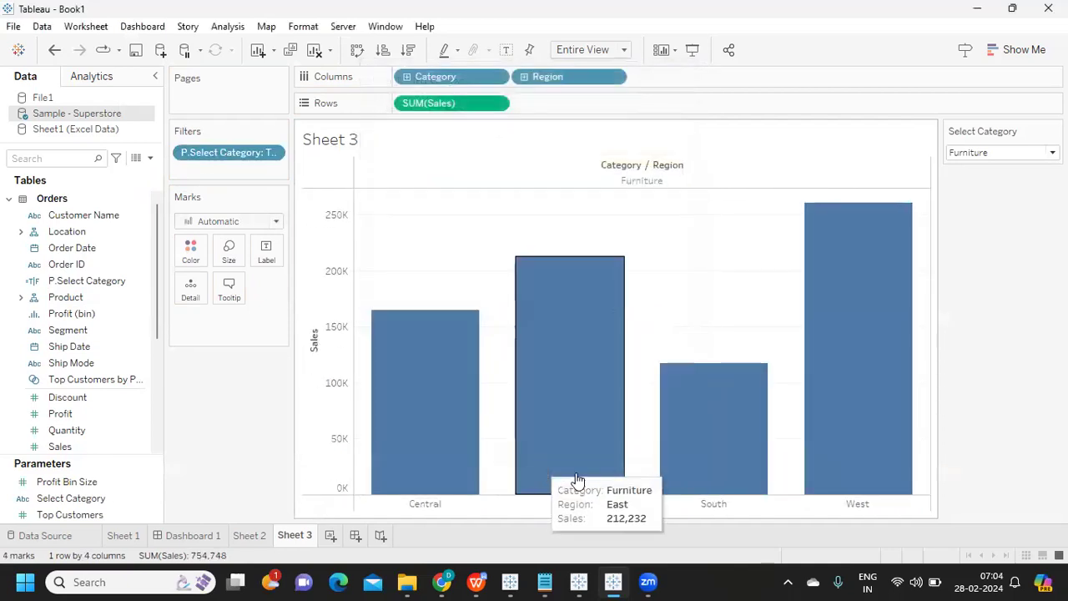
# Switch the Select Category control through Office Supplies, Technology, Furniture, then back to Office Supplies
pyautogui.click(979, 160)
pyautogui.click(979, 177)
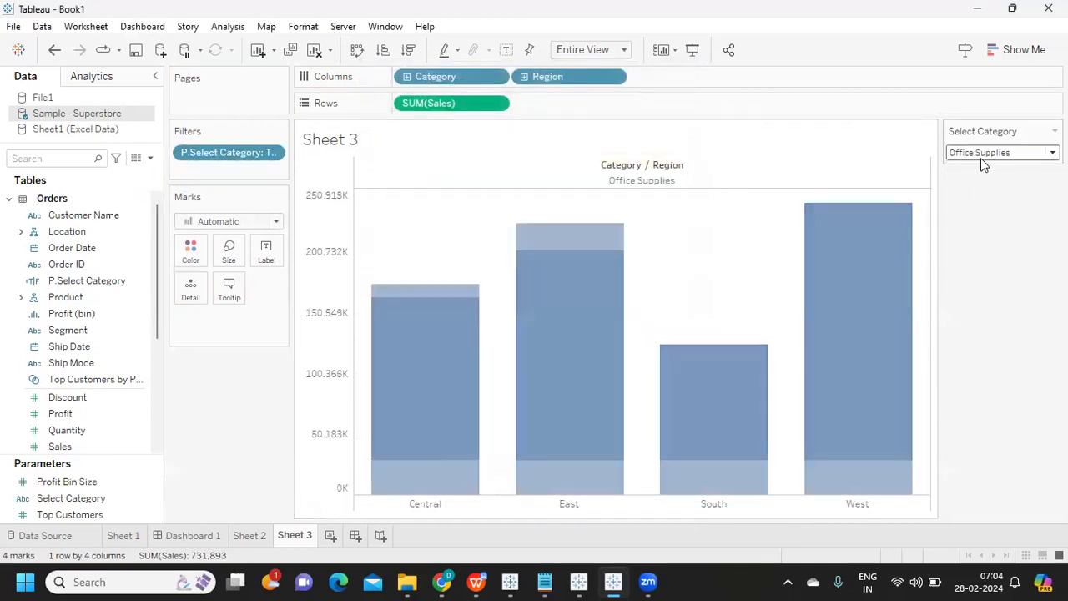
pyautogui.click(983, 159)
pyautogui.click(983, 195)
pyautogui.click(985, 160)
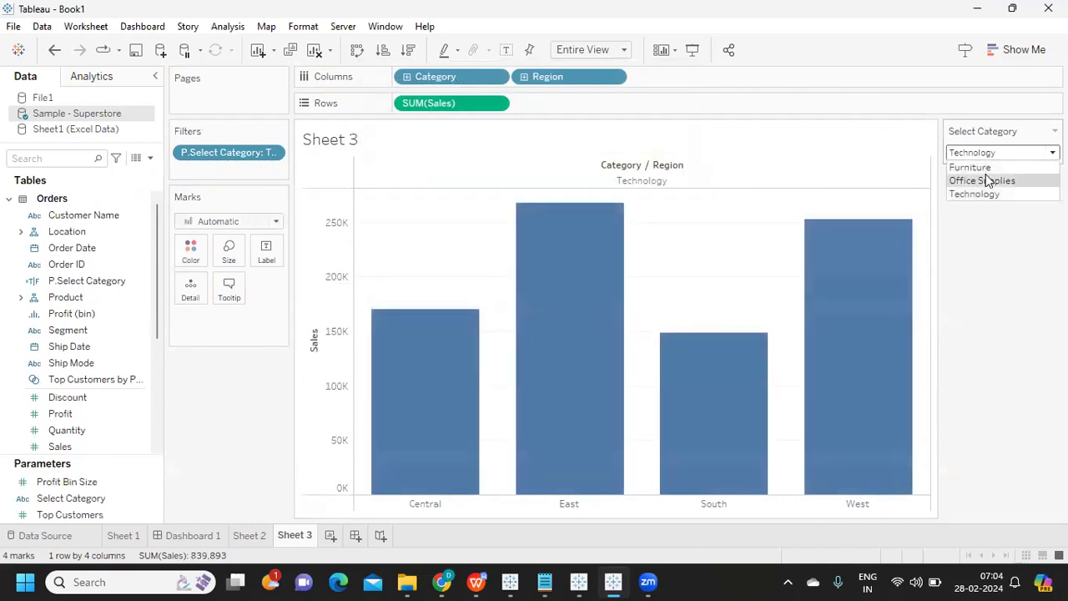
pyautogui.click(977, 167)
pyautogui.click(986, 159)
pyautogui.press('Escape')
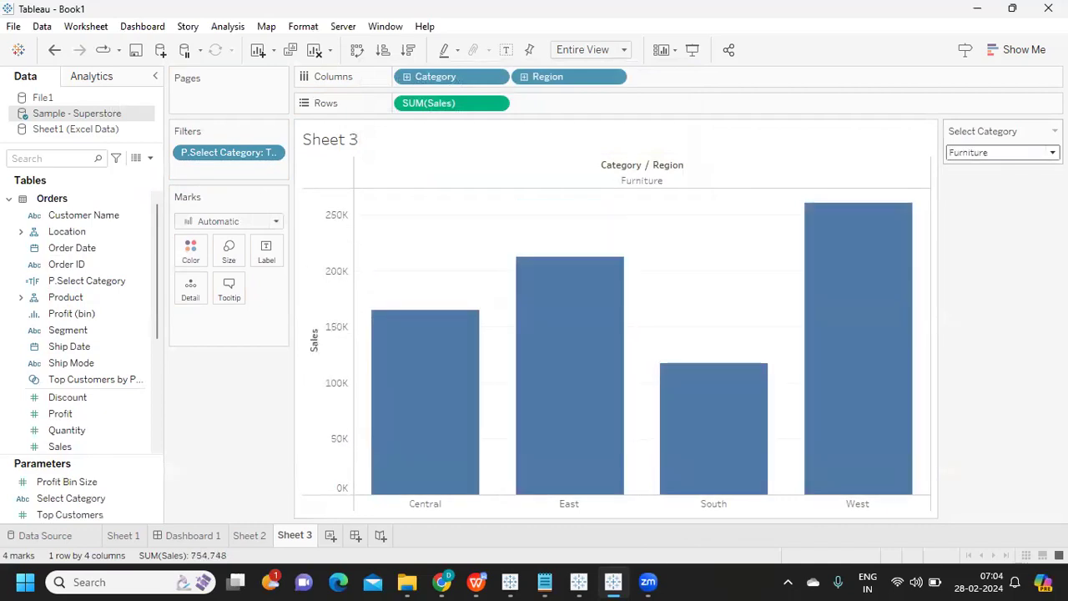
pyautogui.press('Down')
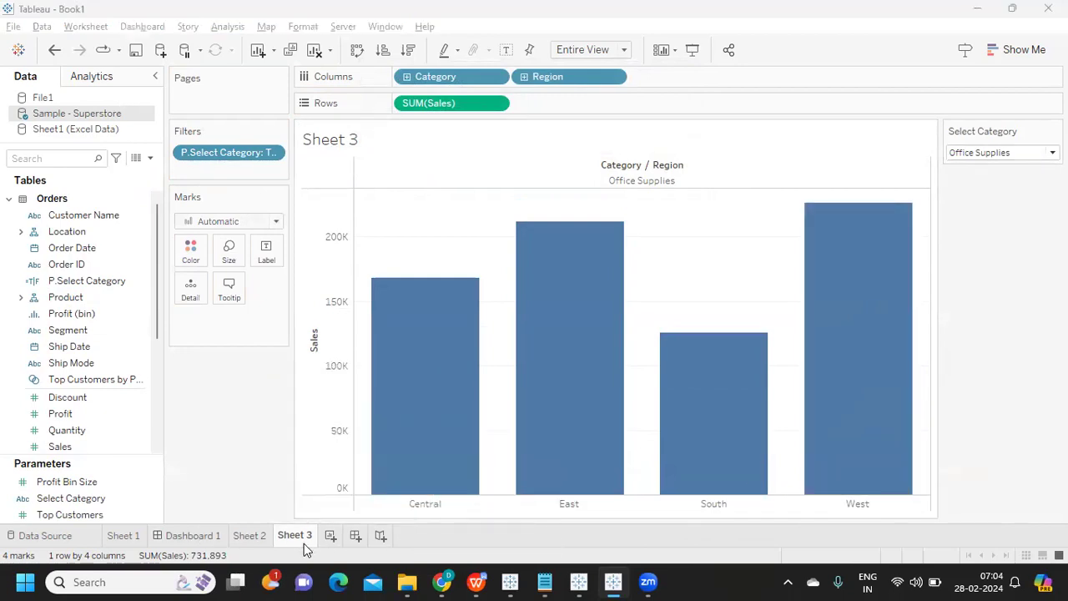
# Copy 'Exact Roles in Current Organization' and paste it on its own line under the ===== separator
pyautogui.moveTo(544, 582)
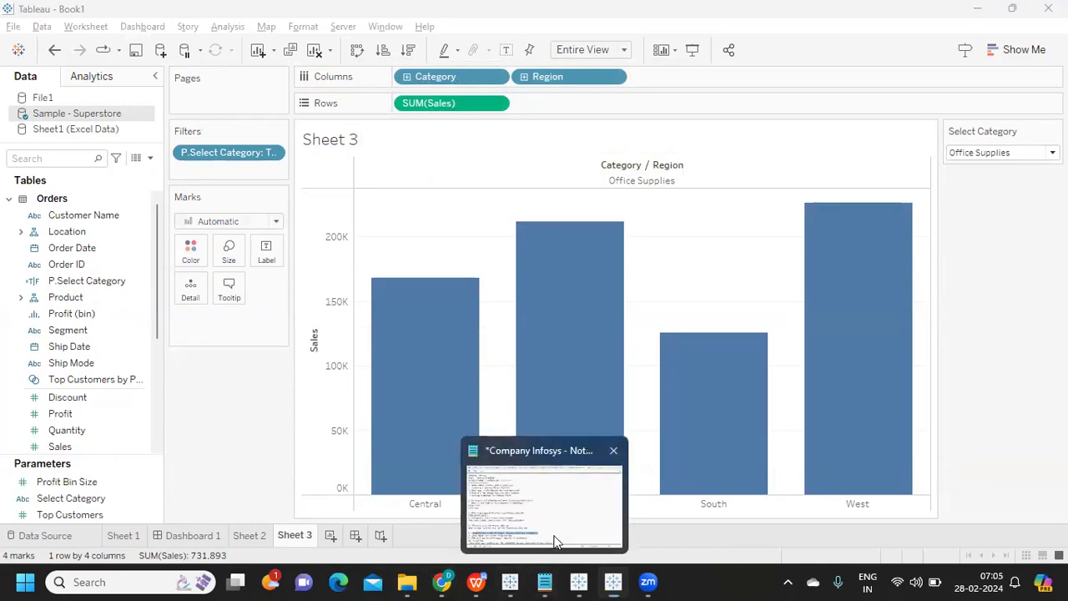
pyautogui.click(556, 542)
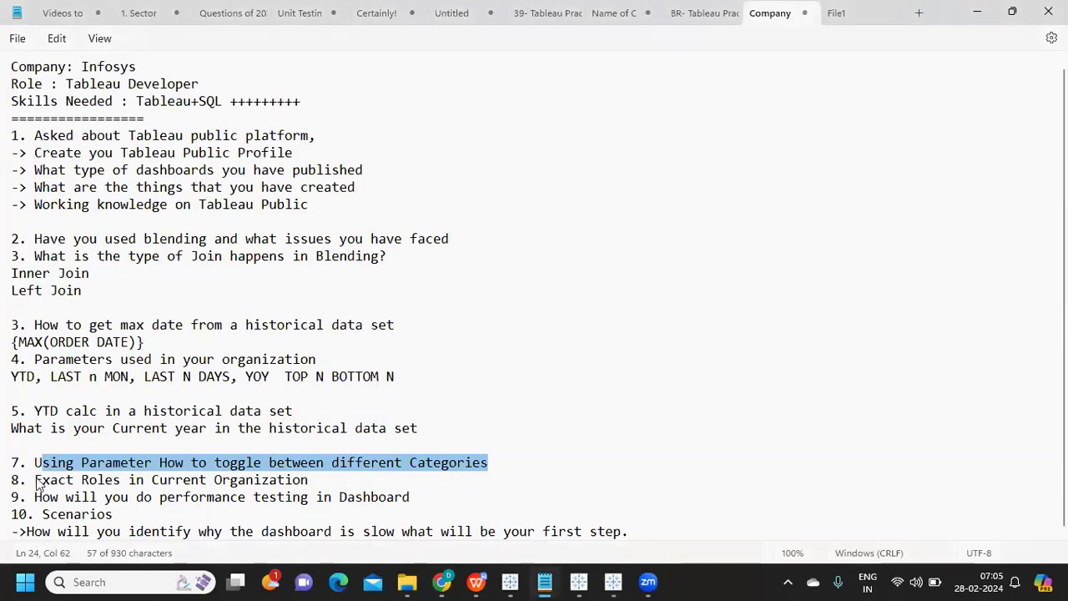
pyautogui.moveTo(35, 480)
pyautogui.mouseDown()
pyautogui.moveTo(334, 484)
pyautogui.moveTo(35, 485)
pyautogui.mouseUp()
pyautogui.hotkey('ctrl', 'c')
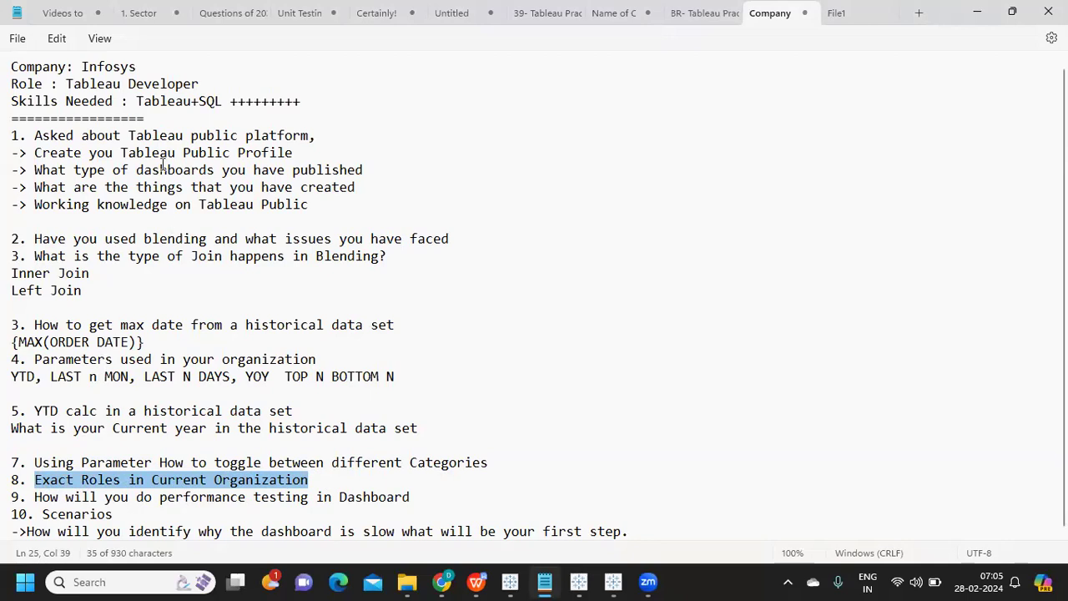
pyautogui.press('Up')
pyautogui.press('Up')
pyautogui.press('Up')
pyautogui.press('Up')
pyautogui.press('Up')
pyautogui.press('Up')
pyautogui.press('Up')
pyautogui.press('Up')
pyautogui.press('Up')
pyautogui.press('Up')
pyautogui.press('Up')
pyautogui.press('Up')
pyautogui.press('Up')
pyautogui.press('Up')
pyautogui.press('Up')
pyautogui.press('Up')
pyautogui.press('Up')
pyautogui.press('Up')
pyautogui.press('Up')
pyautogui.press('Up')
pyautogui.press('Return')
pyautogui.press('Return')
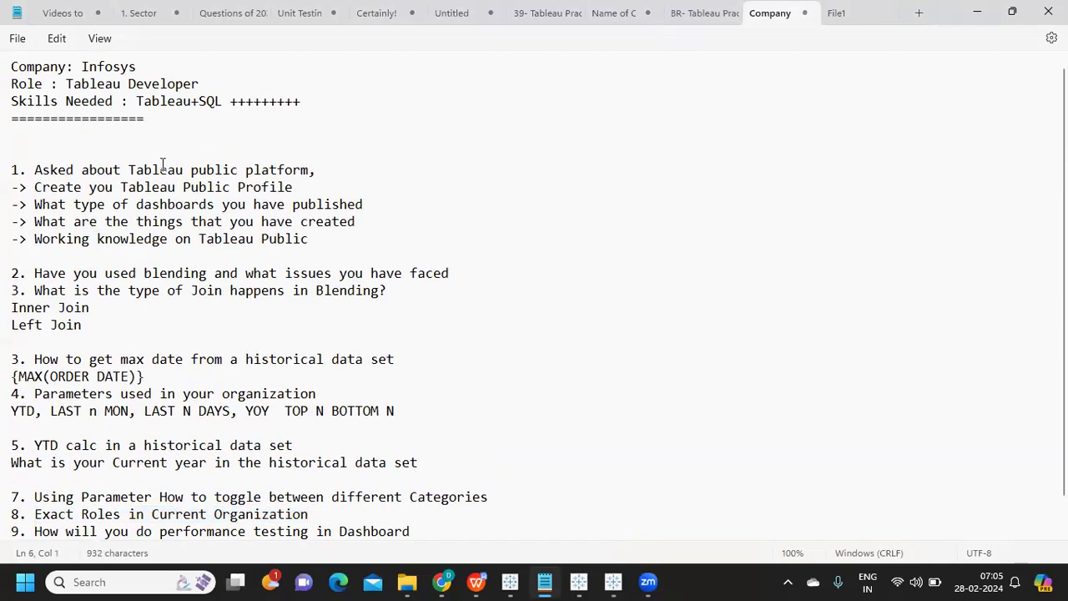
pyautogui.hotkey('ctrl', 'v')
pyautogui.press('Return')
pyautogui.press('Return')
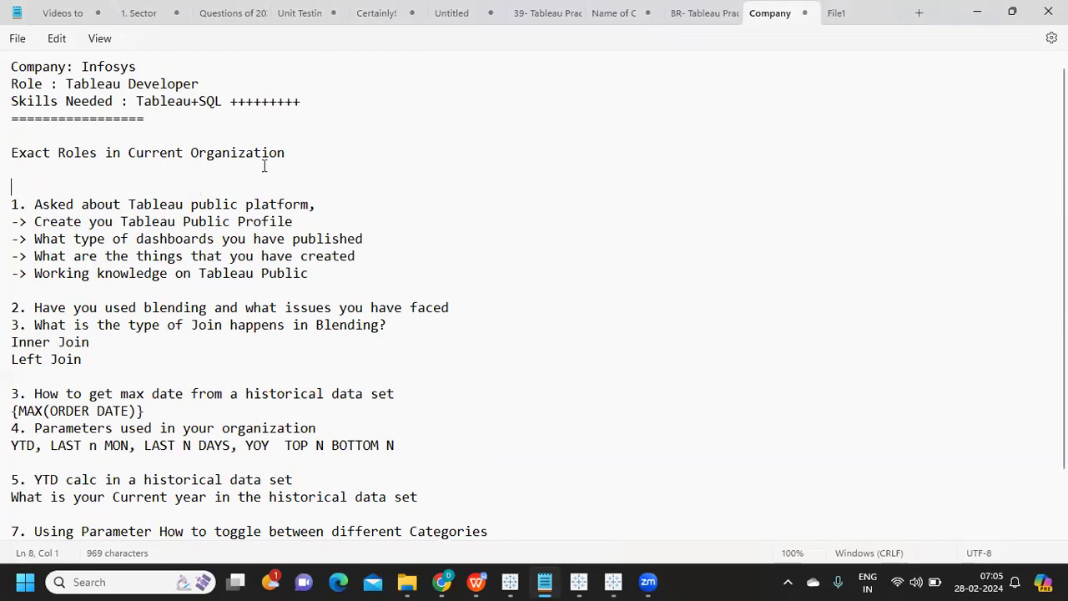
pyautogui.tripleClick(17, 156)
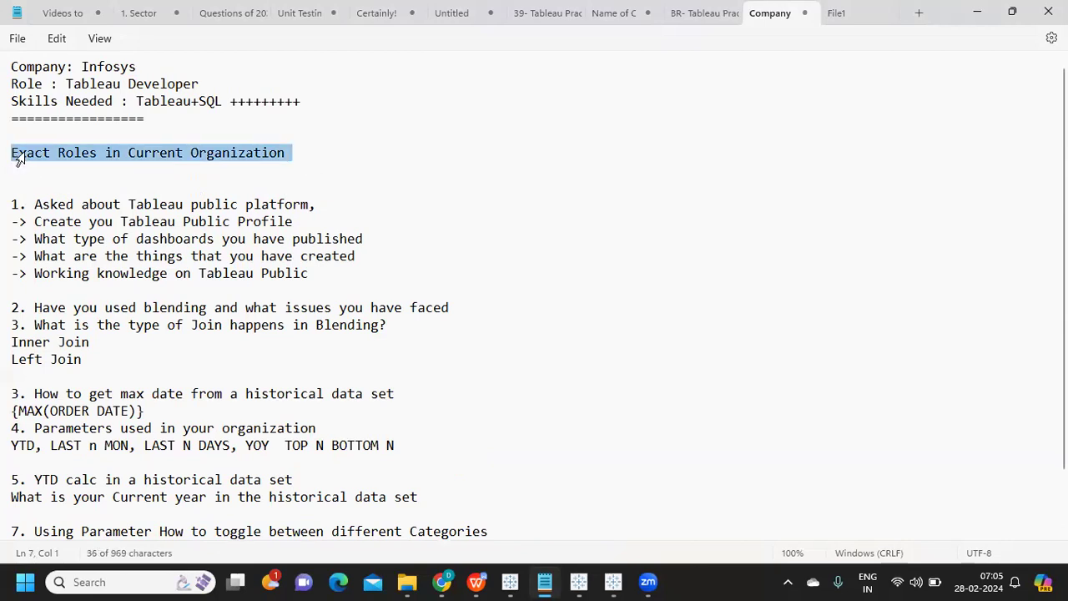
pyautogui.click(48, 175)
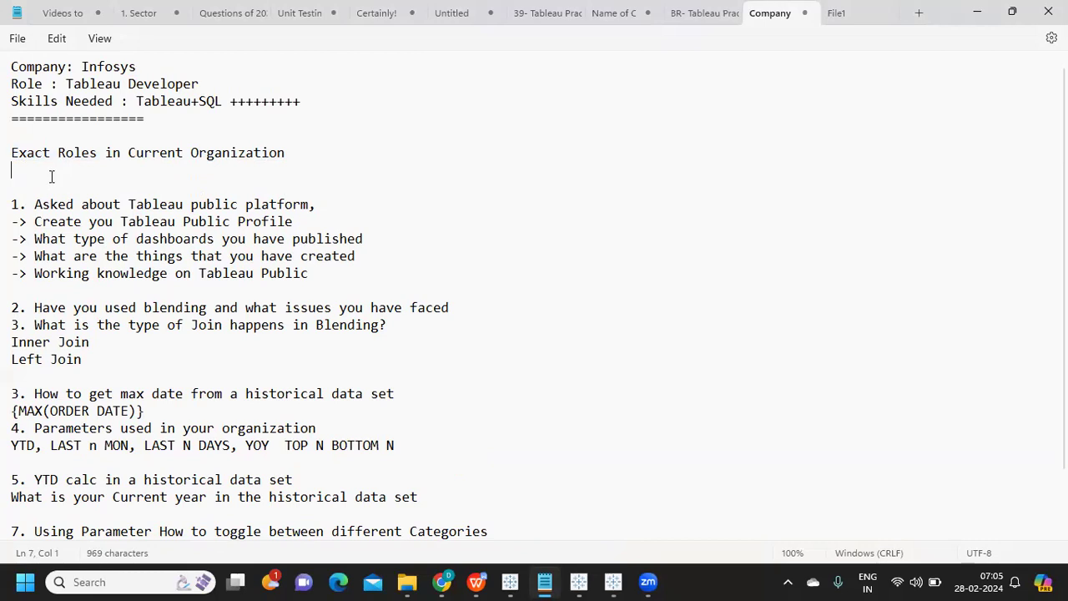
# List the roles '> production Support', '-> Testing Project' and '-> Development Project' on separate lines
pyautogui.write('> ')
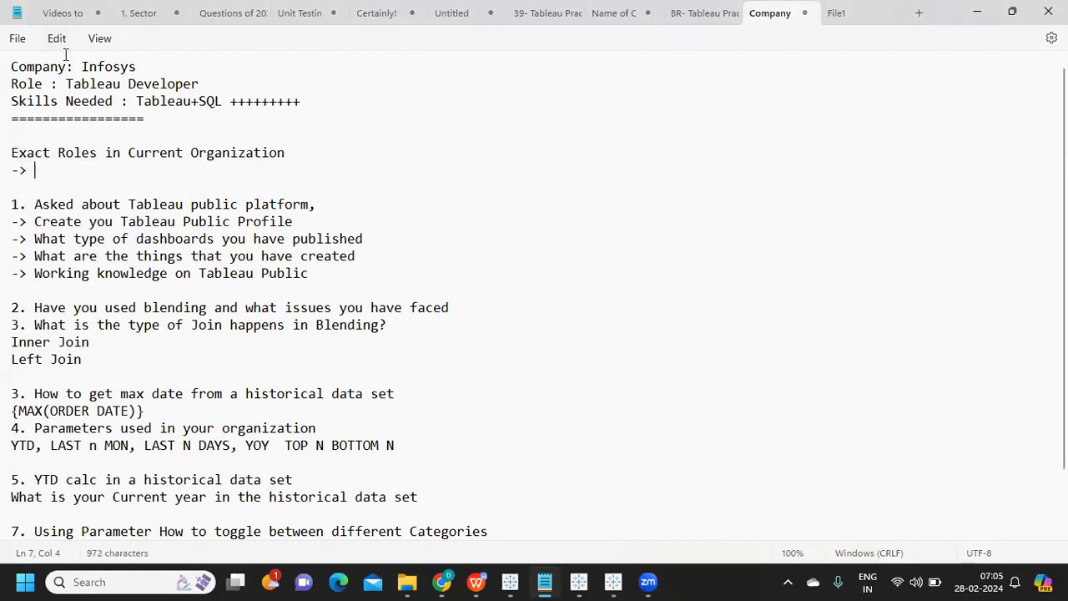
pyautogui.write('production')
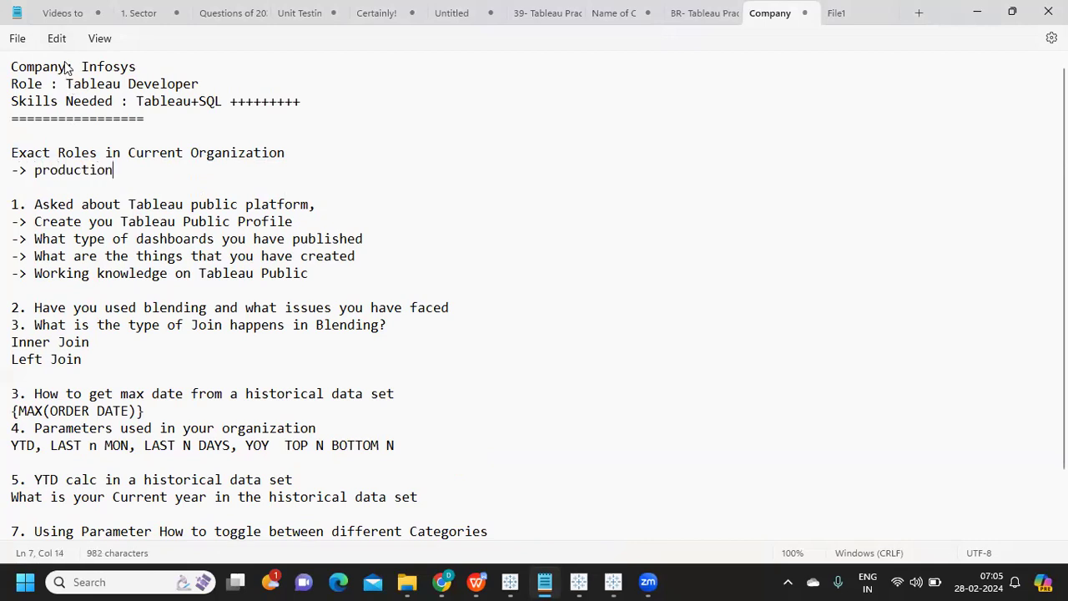
pyautogui.write(' Support')
pyautogui.press('Return')
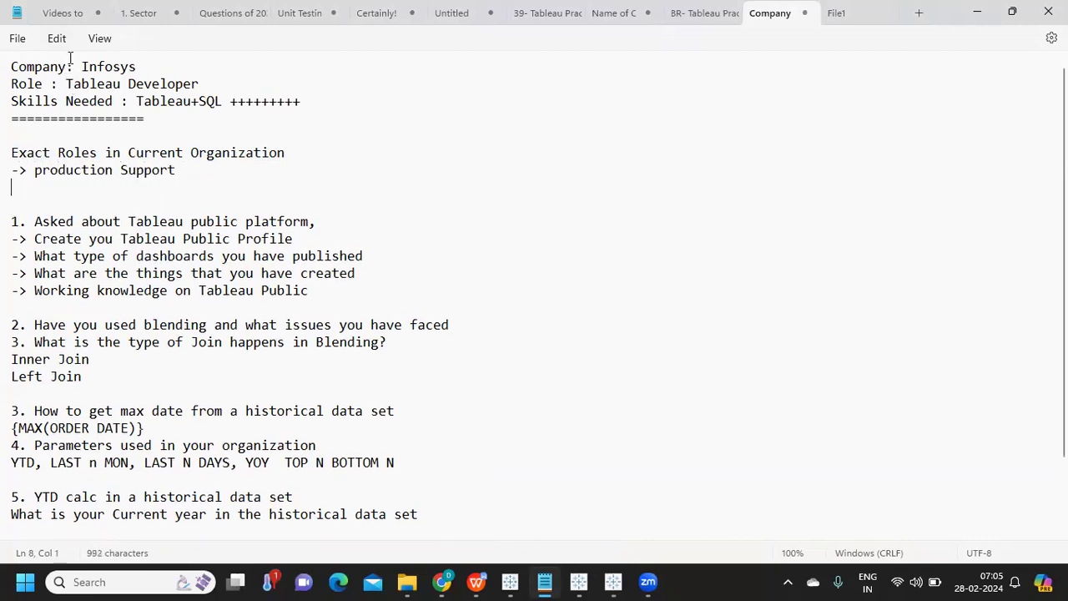
pyautogui.write('-> Testin')
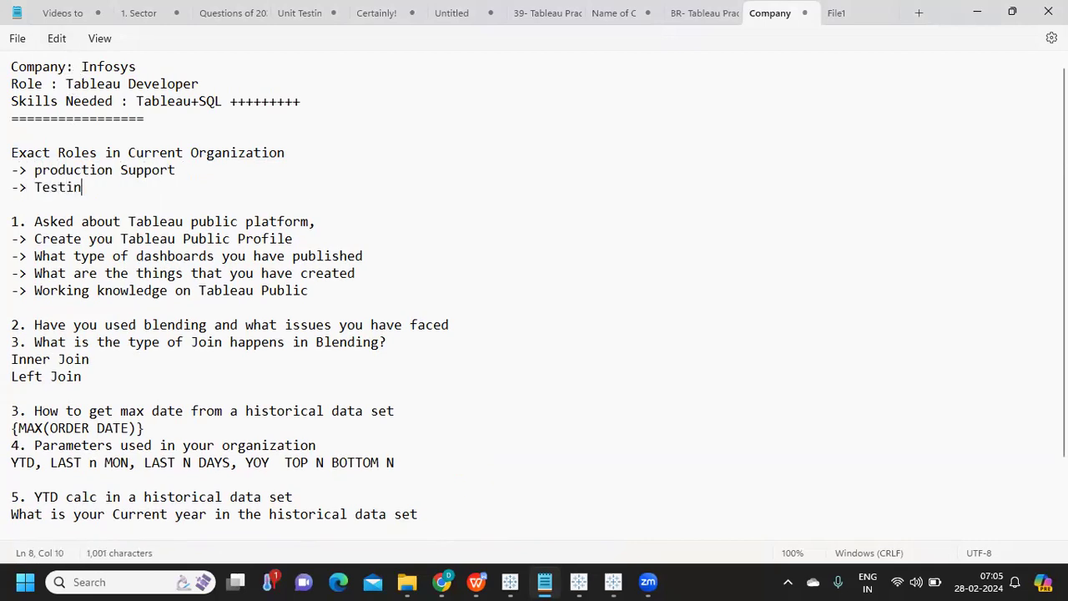
pyautogui.write('g Project')
pyautogui.press('Return')
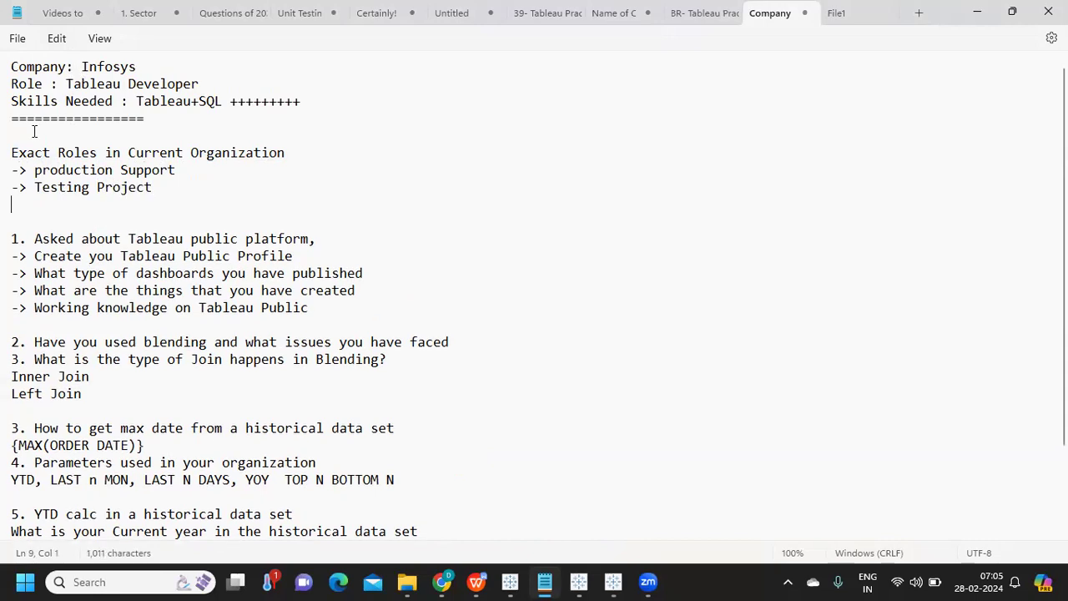
pyautogui.write('-> Develop')
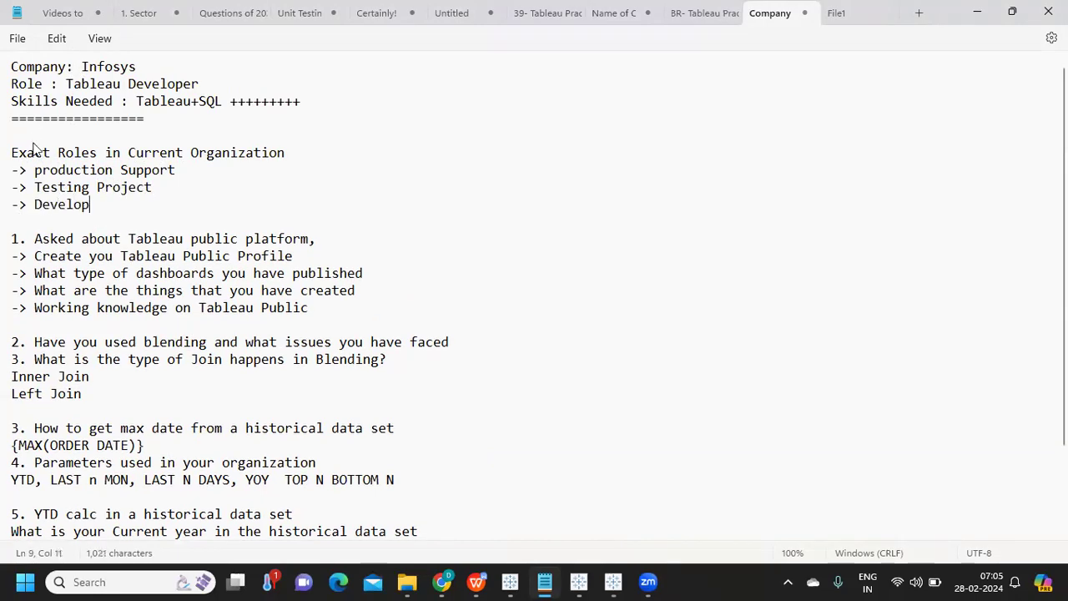
pyautogui.write('ment Project')
pyautogui.press('Return')
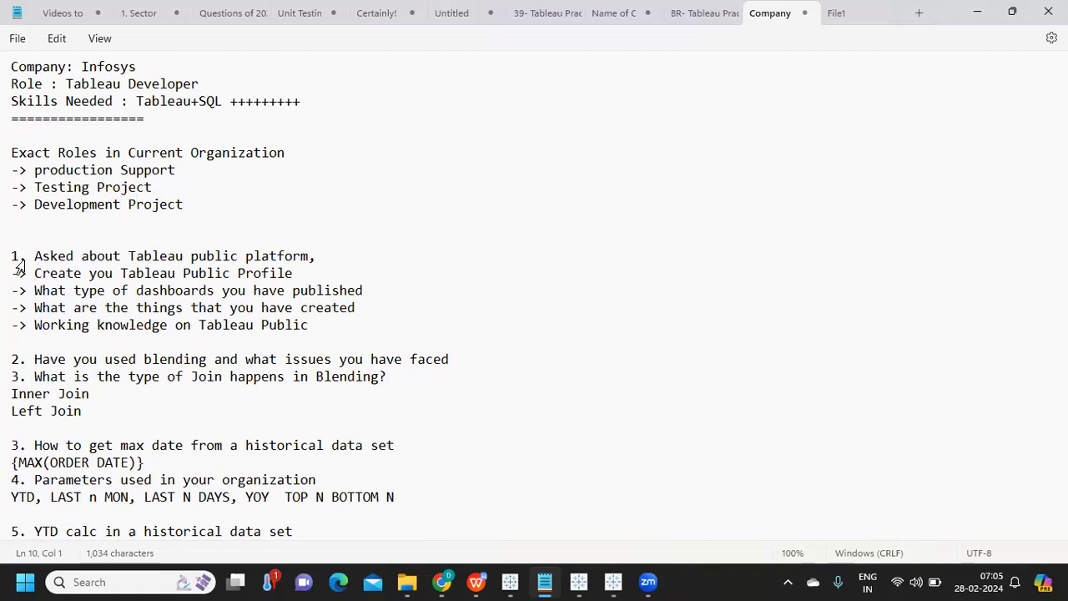
# Add the line 'Activites that you have dealt with'
pyautogui.write('Activites that you hav')
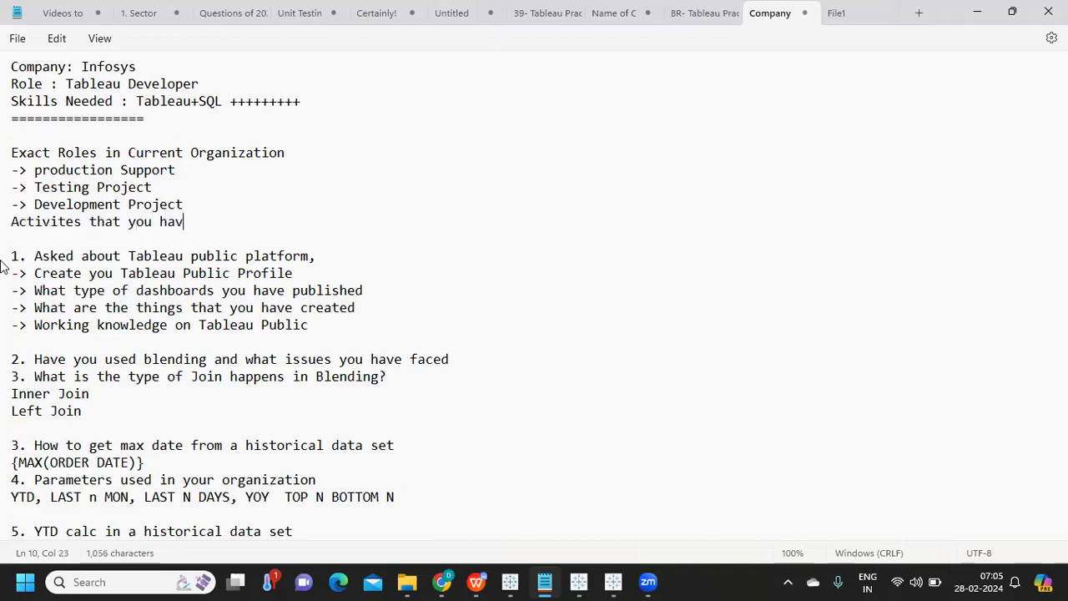
pyautogui.write('e dealt in')
pyautogui.press('BackSpace')
pyautogui.press('BackSpace')
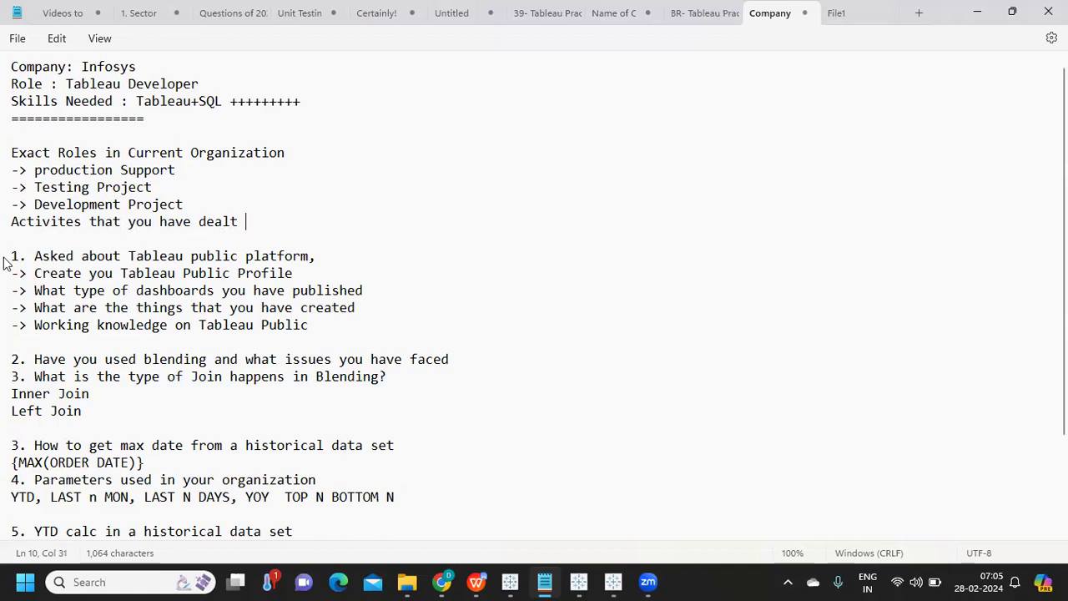
pyautogui.write('with')
# Type the lines 'Requirments', 'Design proces' and 'Did you build the design on the wown,'
pyautogui.press('Return')
pyautogui.press('Return')
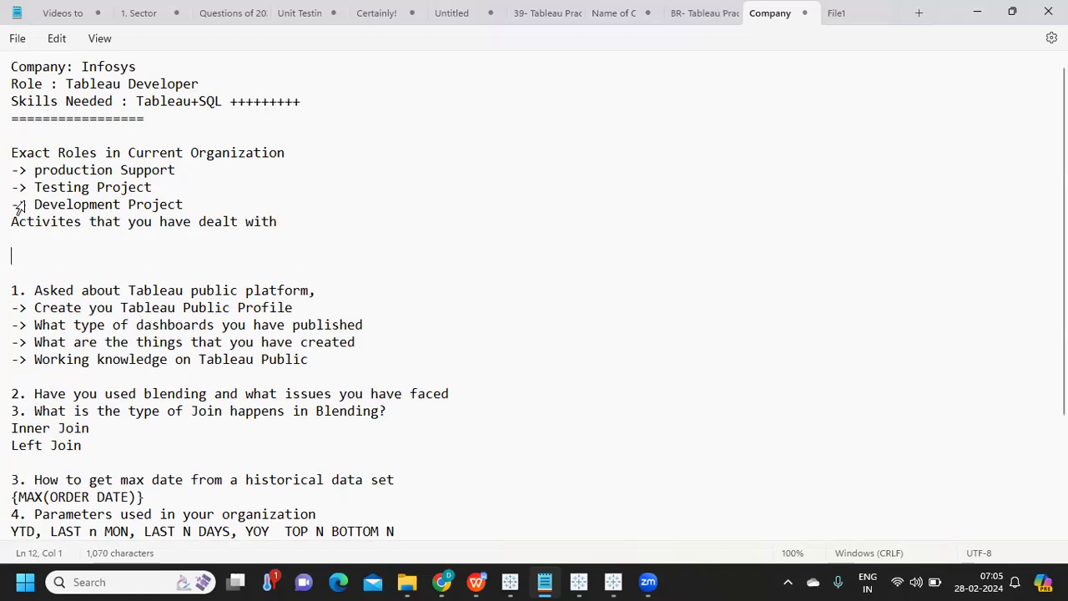
pyautogui.write('Requirments')
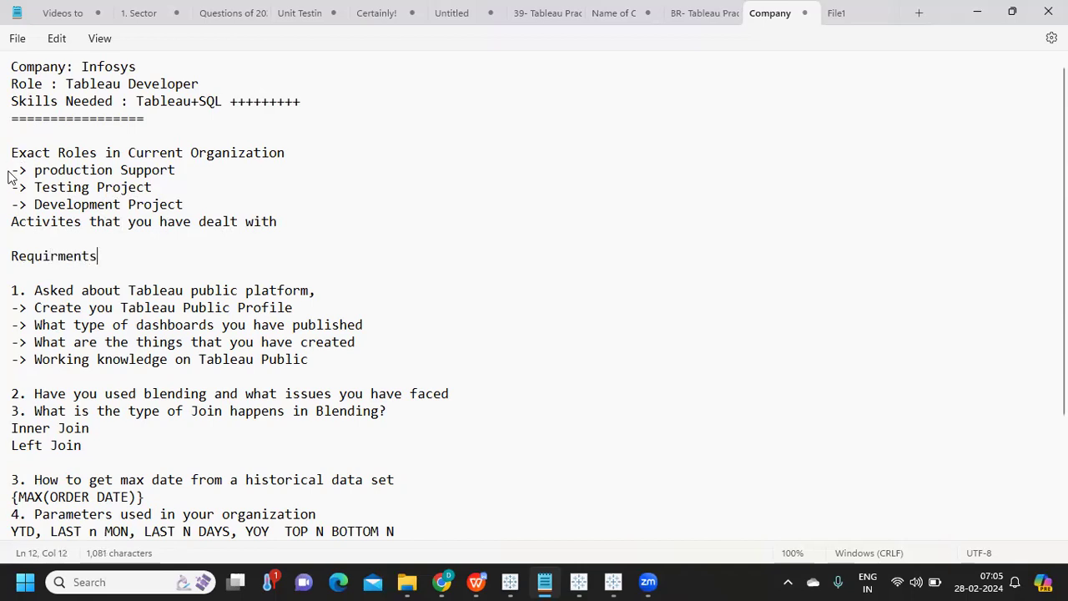
pyautogui.press('Return')
pyautogui.write('D')
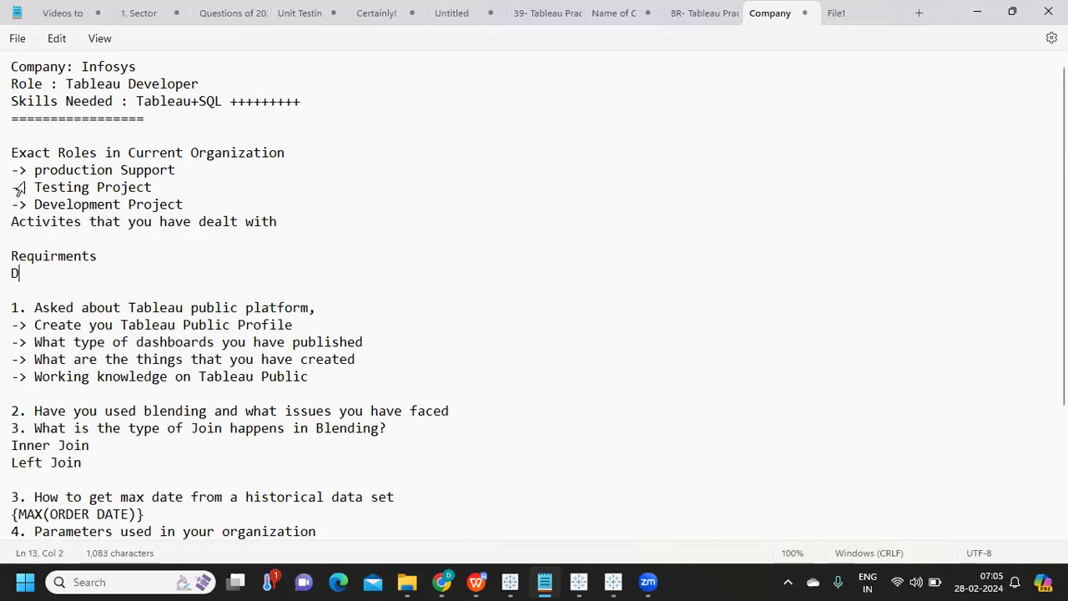
pyautogui.write('esign proces')
pyautogui.press('Return')
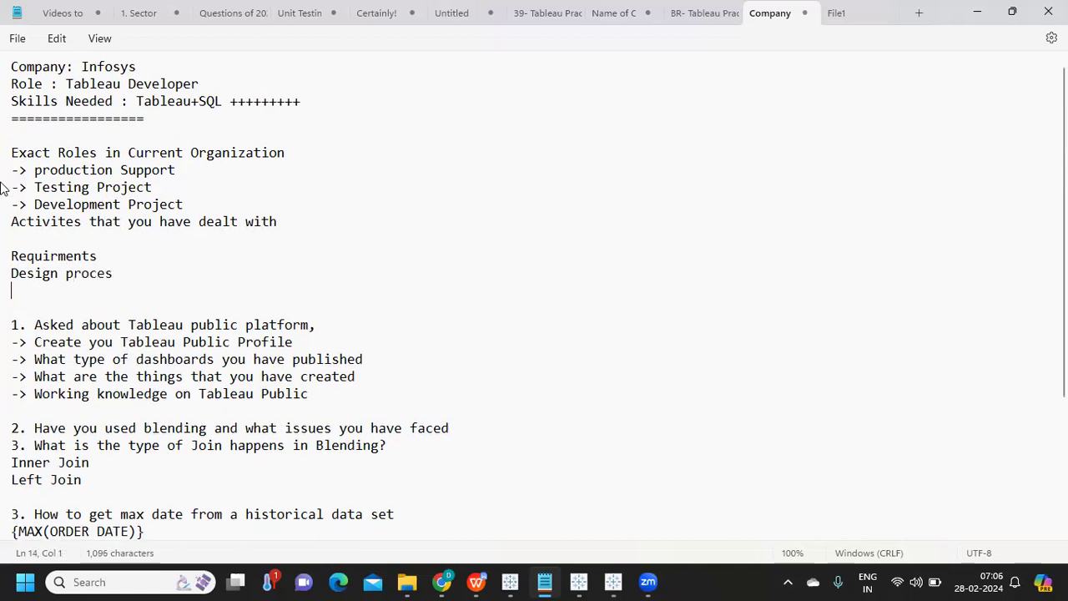
pyautogui.write('Did you ')
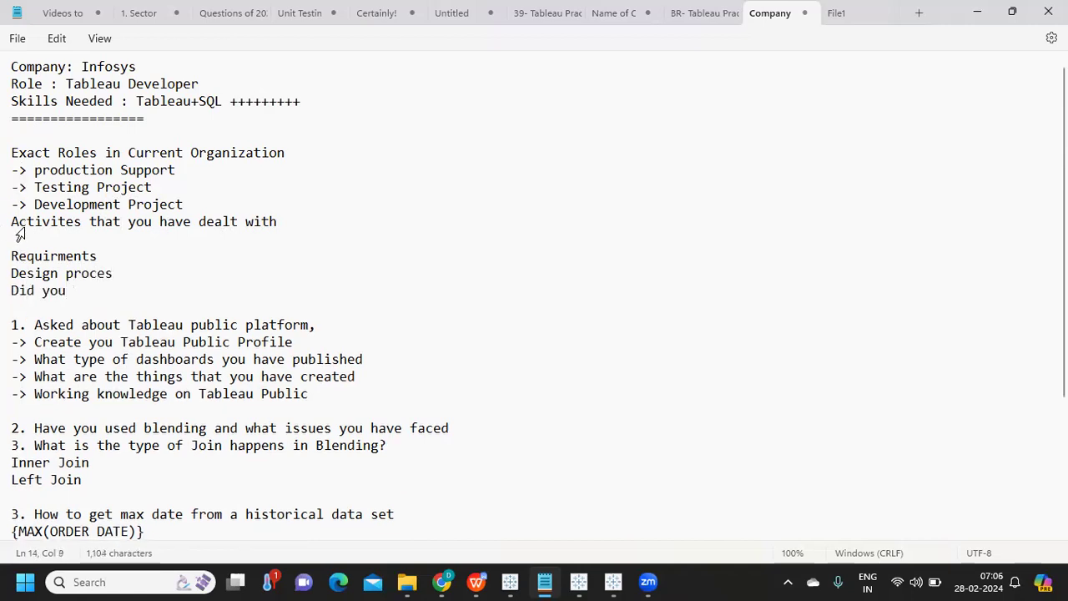
pyautogui.write('build the desig')
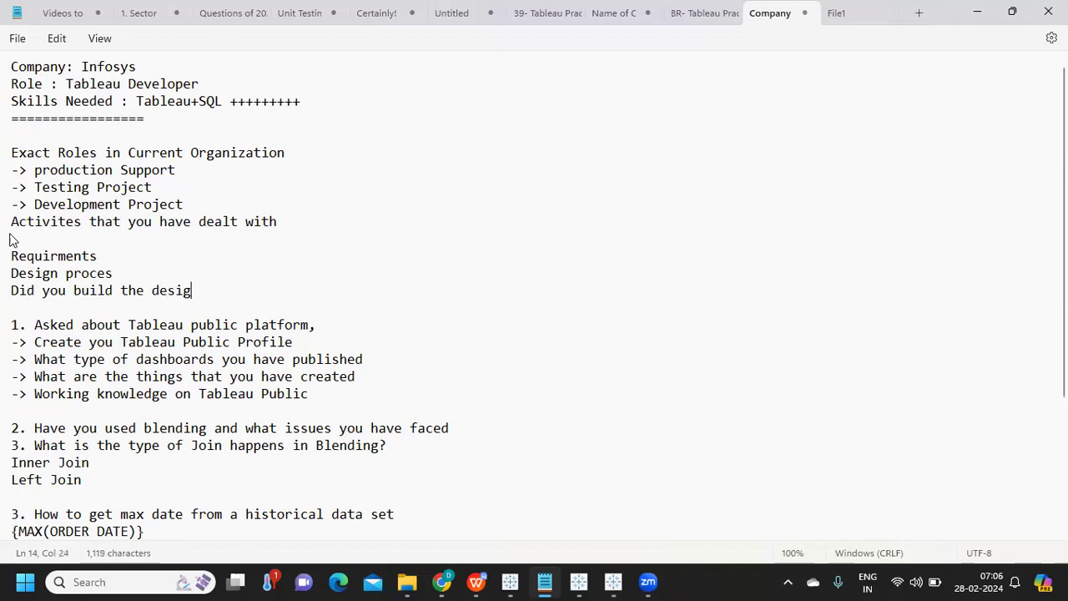
pyautogui.write('n on the ')
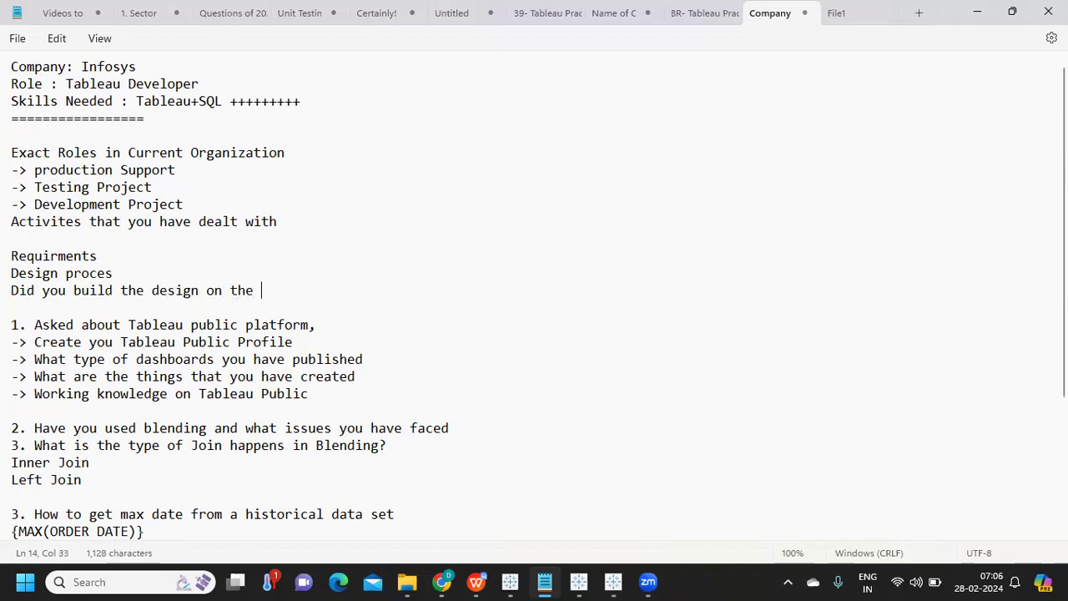
pyautogui.write('wown,')
pyautogui.press('Return')
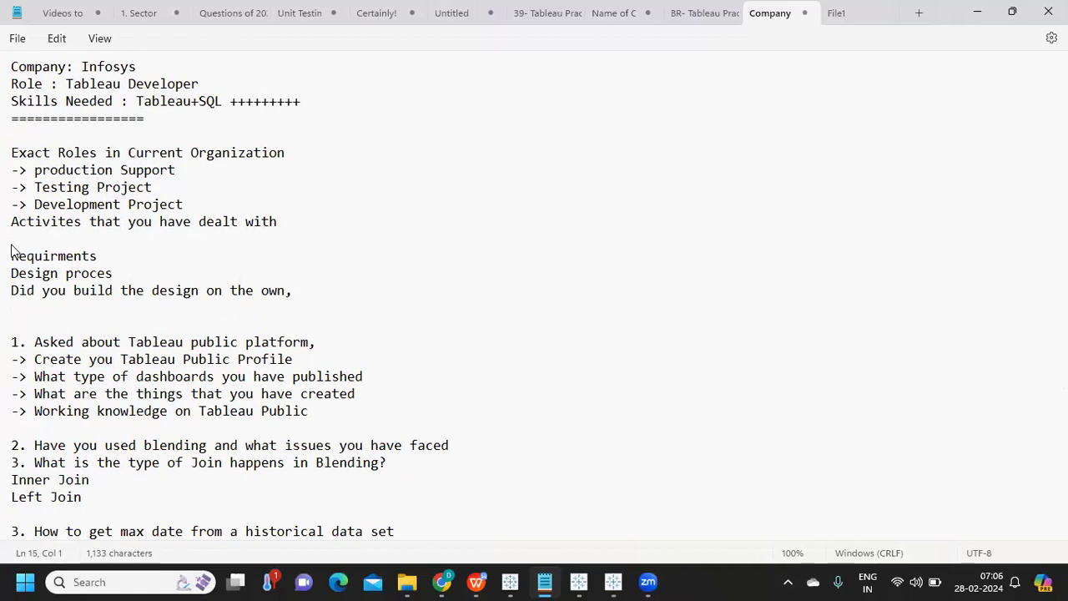
# Add 'how did you test reports/who tested the reports' and 'migration activities.' lines
pyautogui.write('how did')
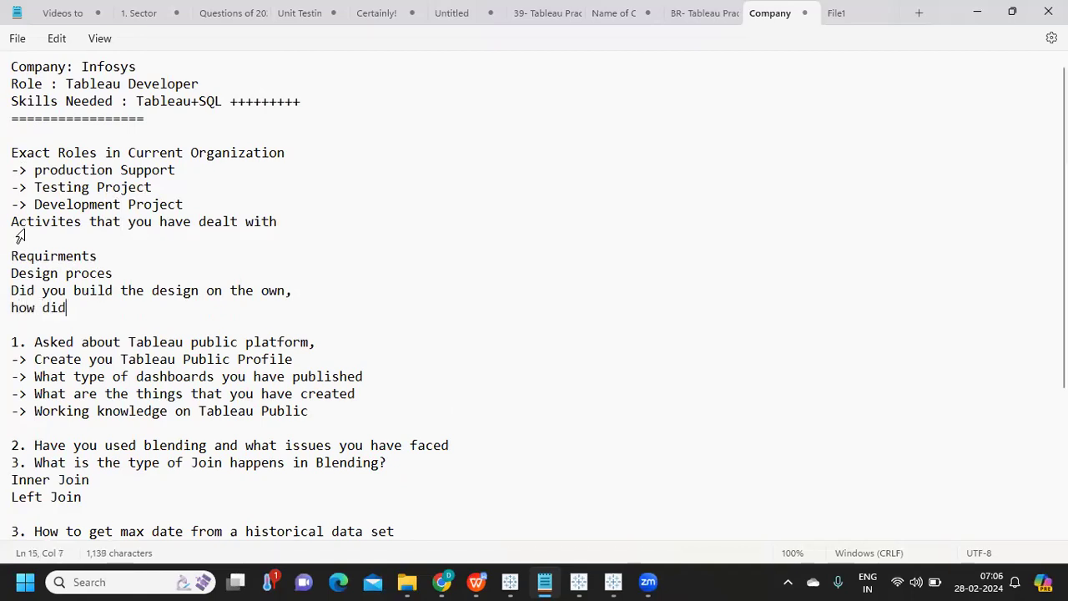
pyautogui.write(' you test re')
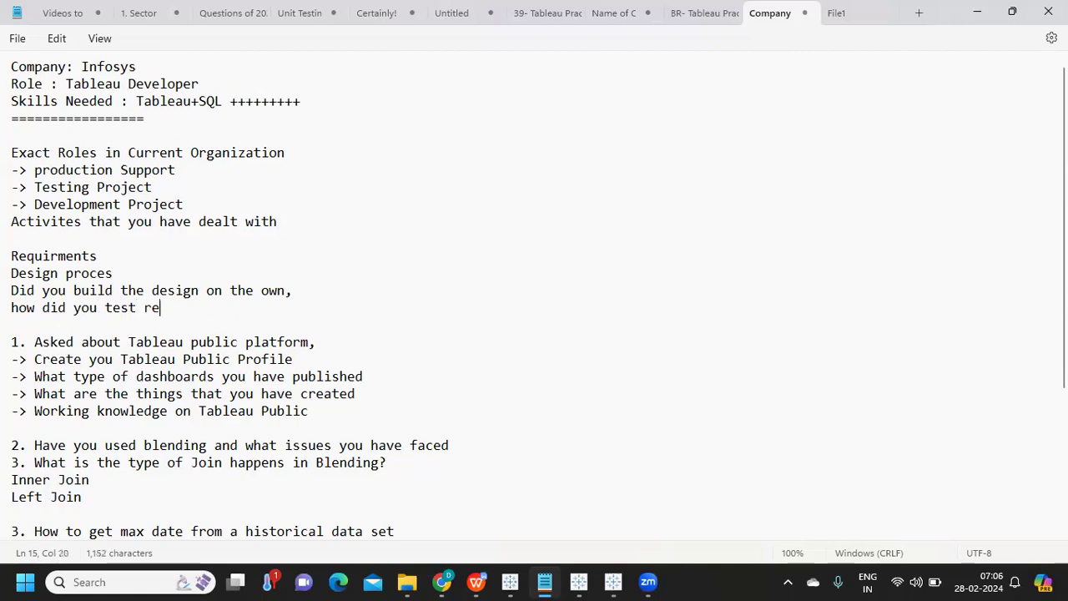
pyautogui.write('ports/who re')
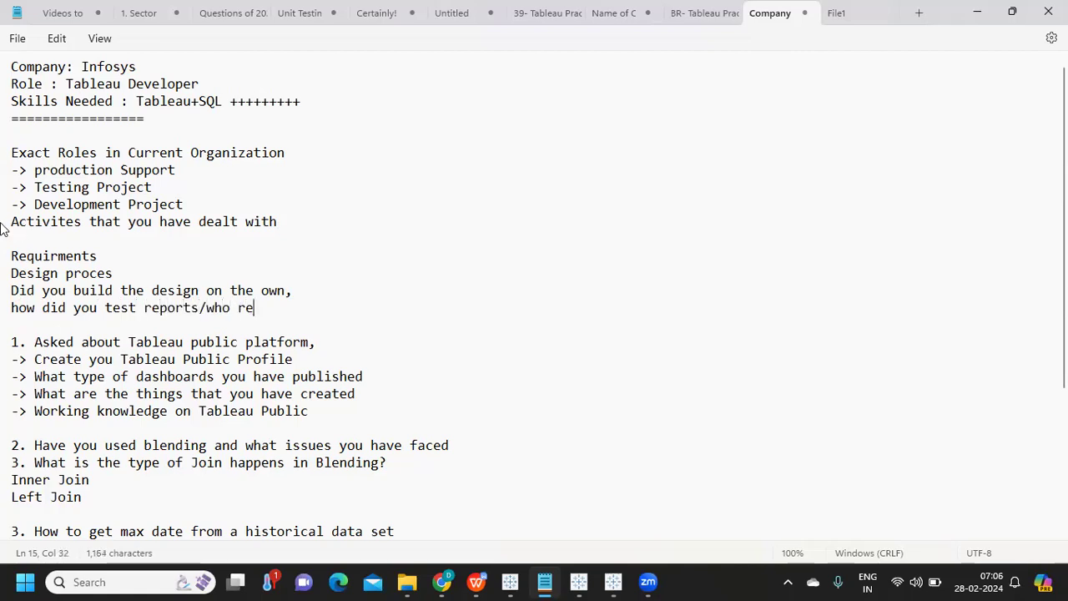
pyautogui.press('BackSpace')
pyautogui.press('BackSpace')
pyautogui.write('tested the reports')
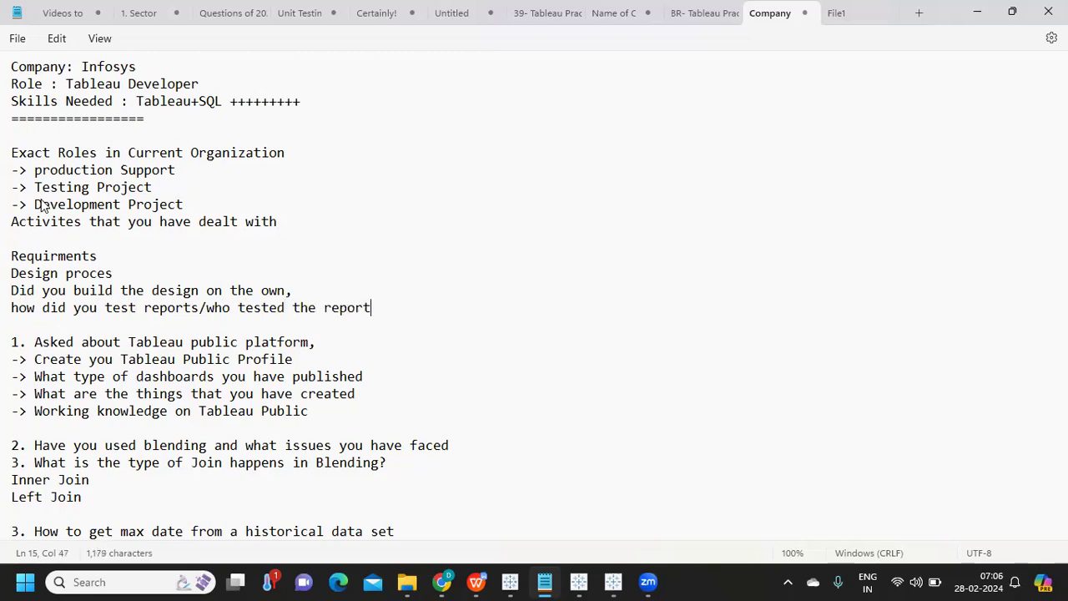
pyautogui.press('Return')
pyautogui.write('m')
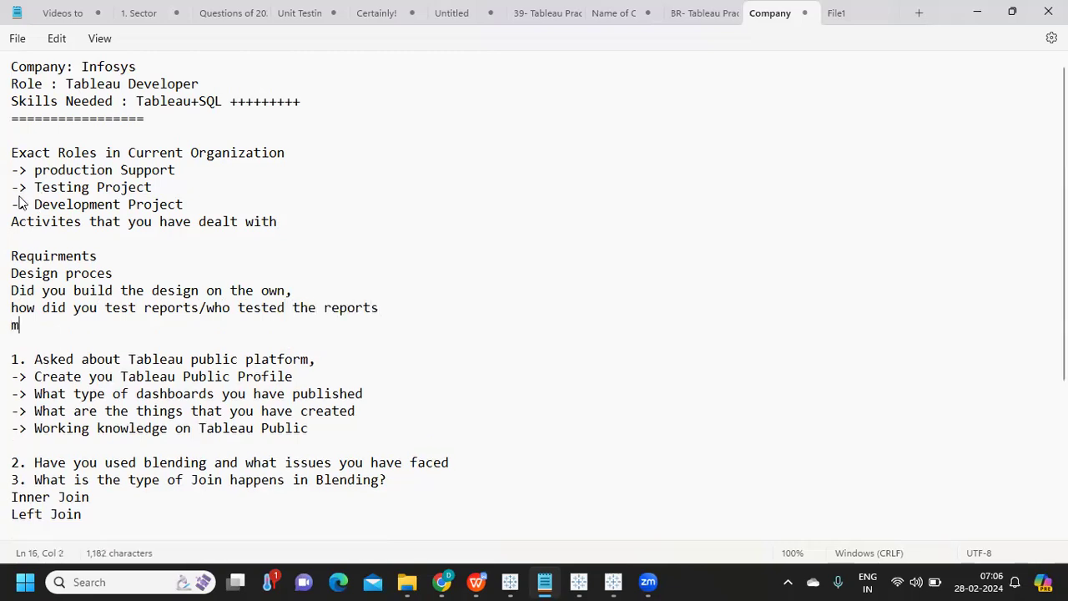
pyautogui.write('igration activities.')
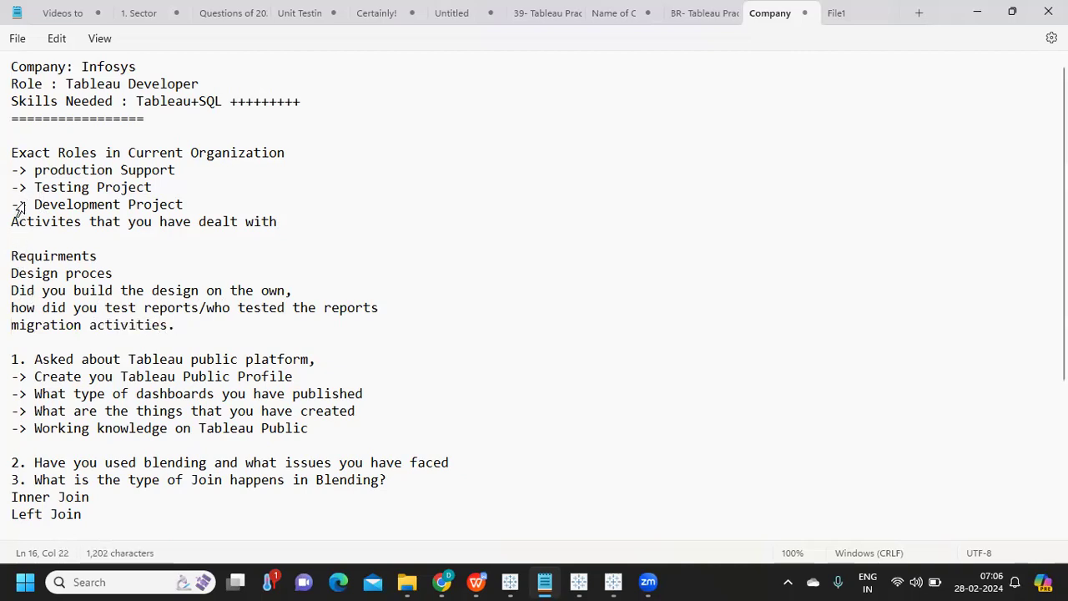
# Highlight the activity lines, the Exact Roles heading, and the words production and Testing for emphasis
pyautogui.moveTo(11, 257); pyautogui.dragTo(304, 334)
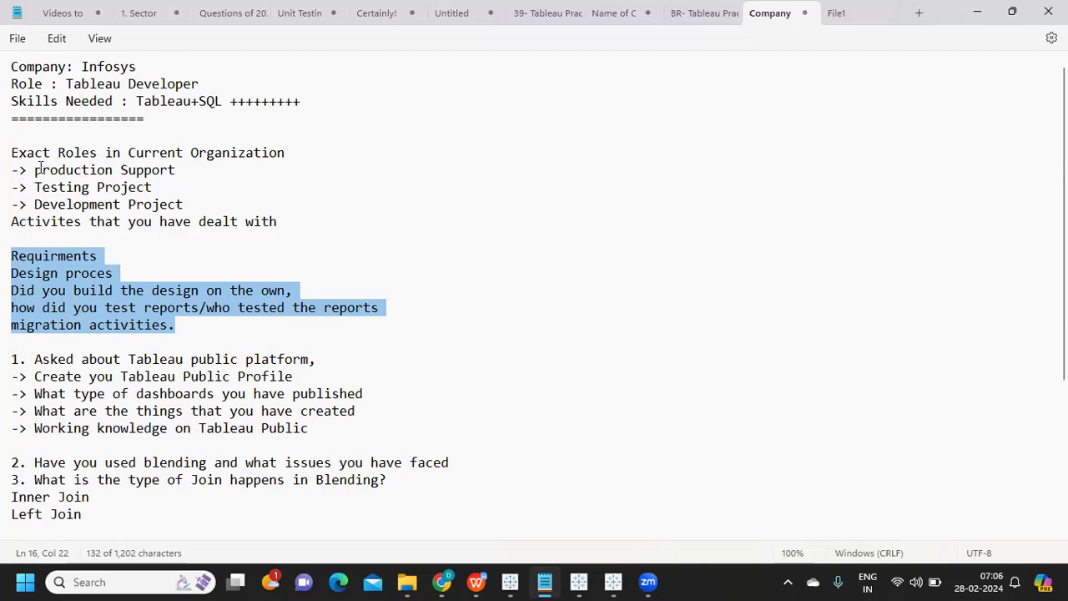
pyautogui.moveTo(35, 153); pyautogui.dragTo(377, 165)
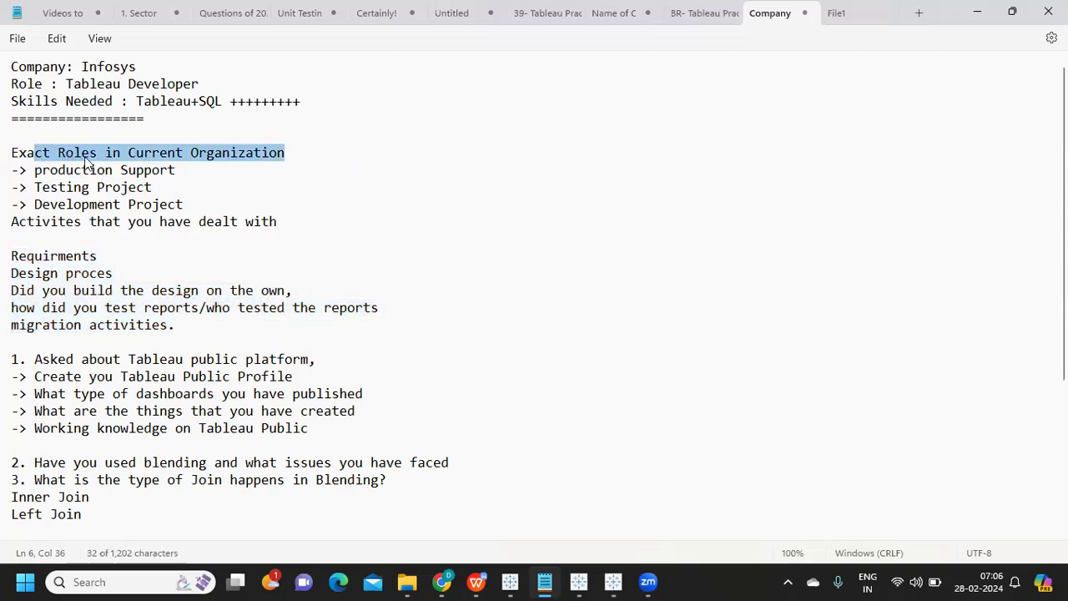
pyautogui.click(105, 155)
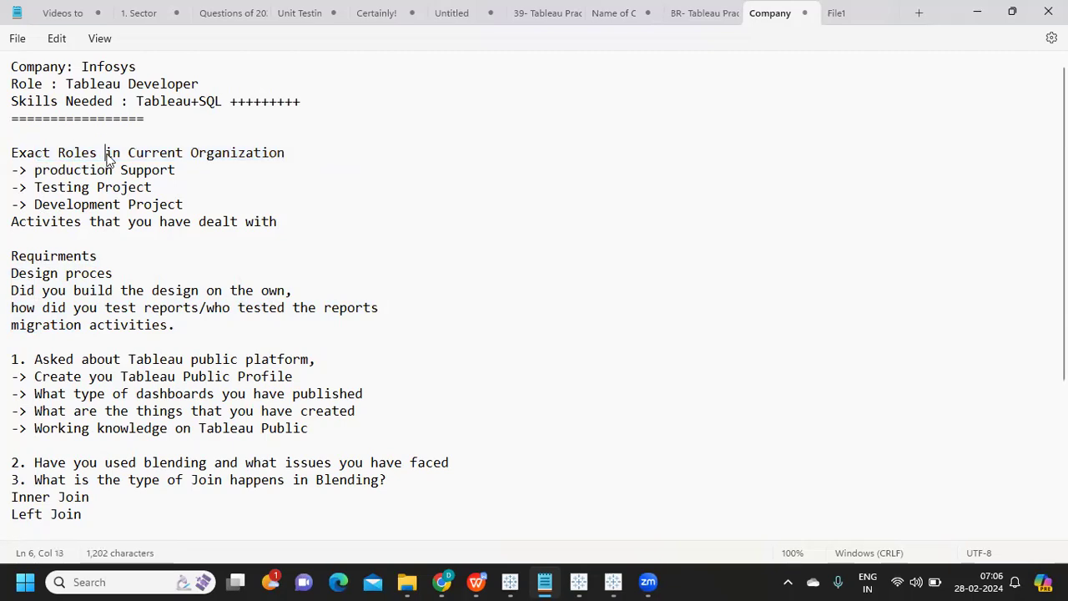
pyautogui.moveTo(287, 167); pyautogui.dragTo(3, 161)
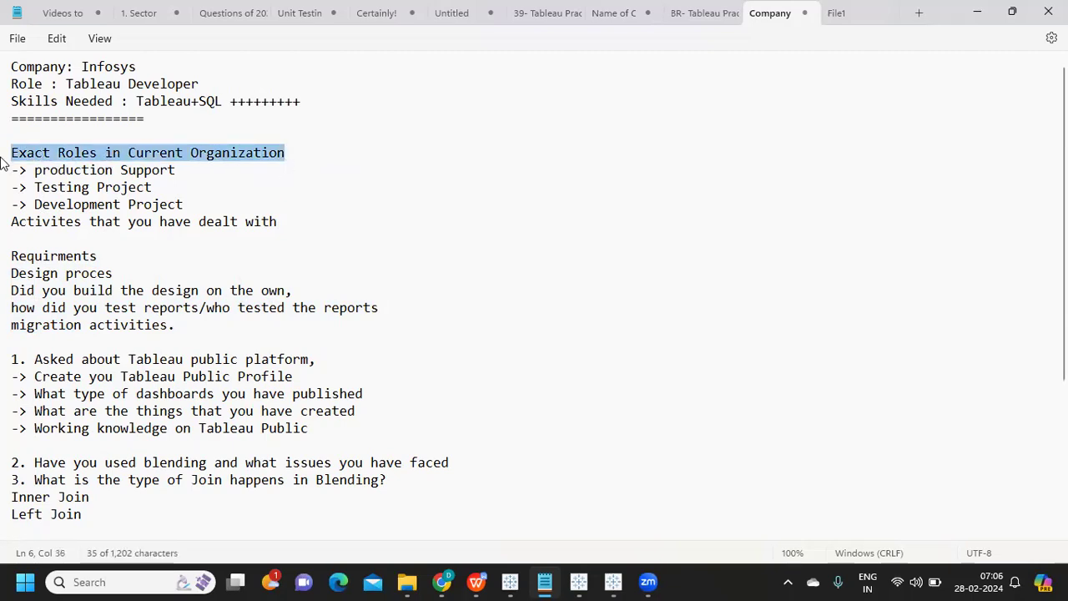
pyautogui.doubleClick(47, 171)
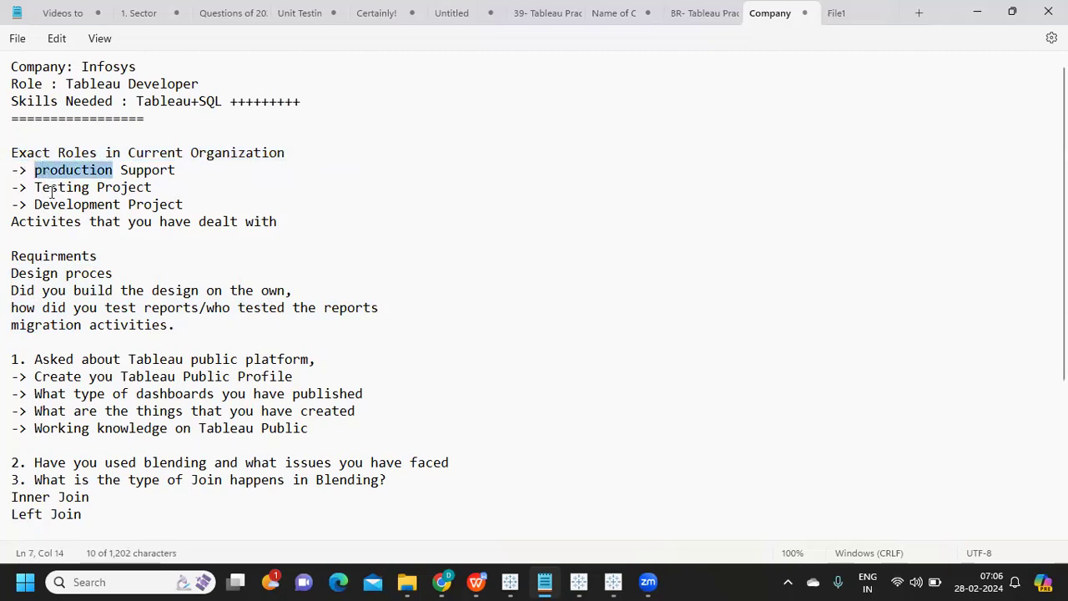
pyautogui.doubleClick(52, 191)
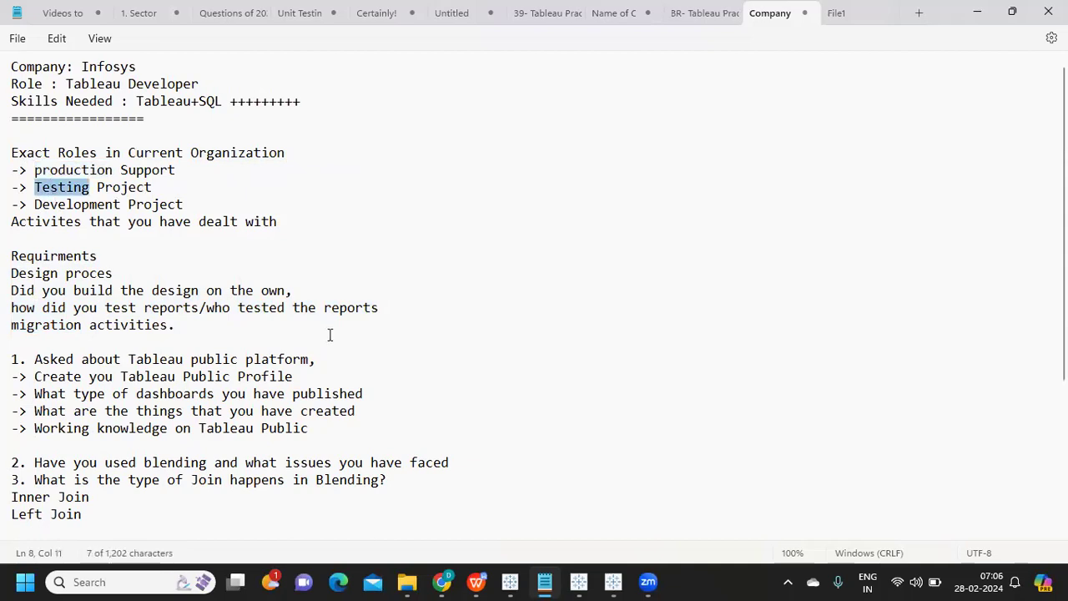
pyautogui.scroll(-4, 329, 334)
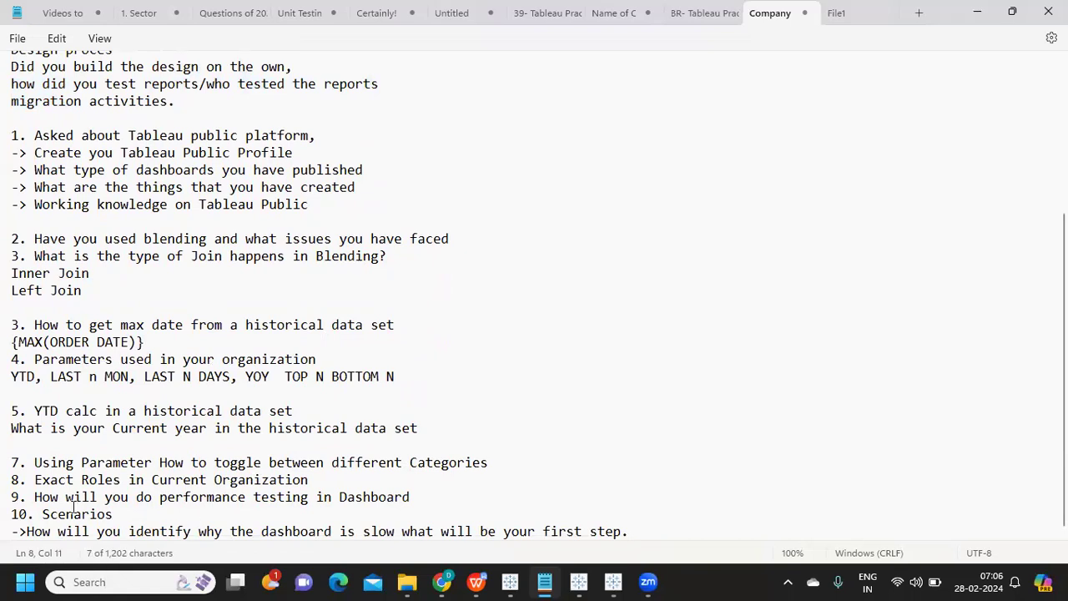
pyautogui.moveTo(62, 501); pyautogui.dragTo(422, 498)
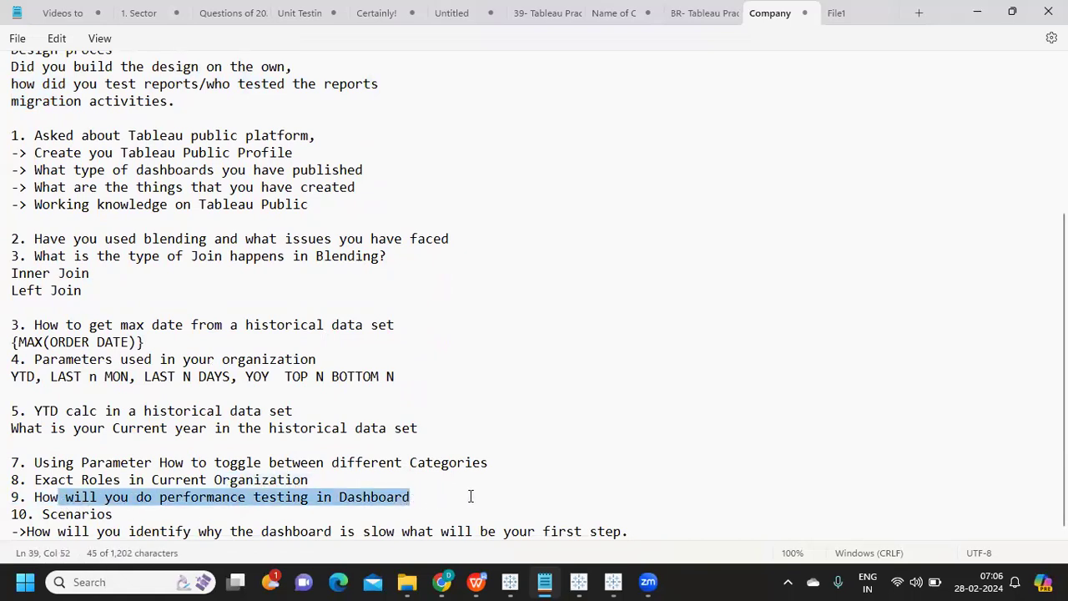
pyautogui.click(453, 499)
pyautogui.press('Return')
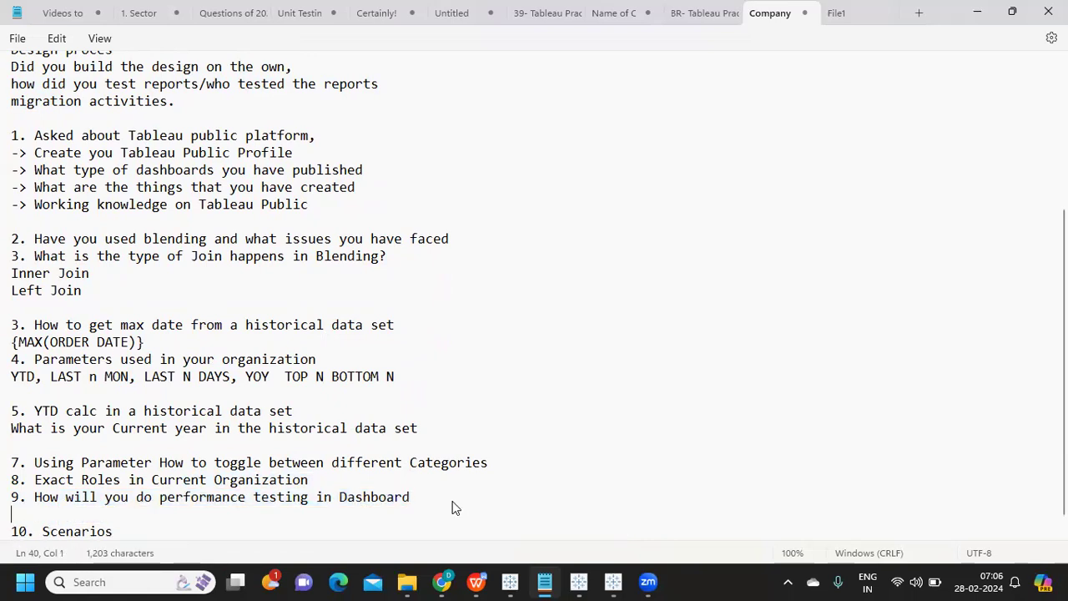
pyautogui.write('Server')
pyautogui.press('Return')
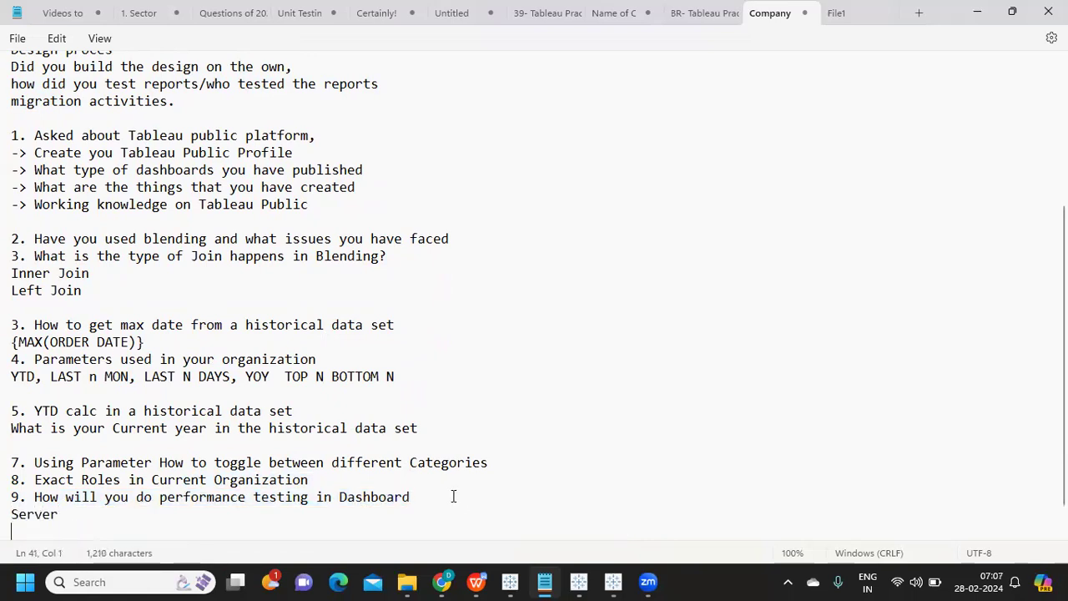
pyautogui.write('Tableau desktop')
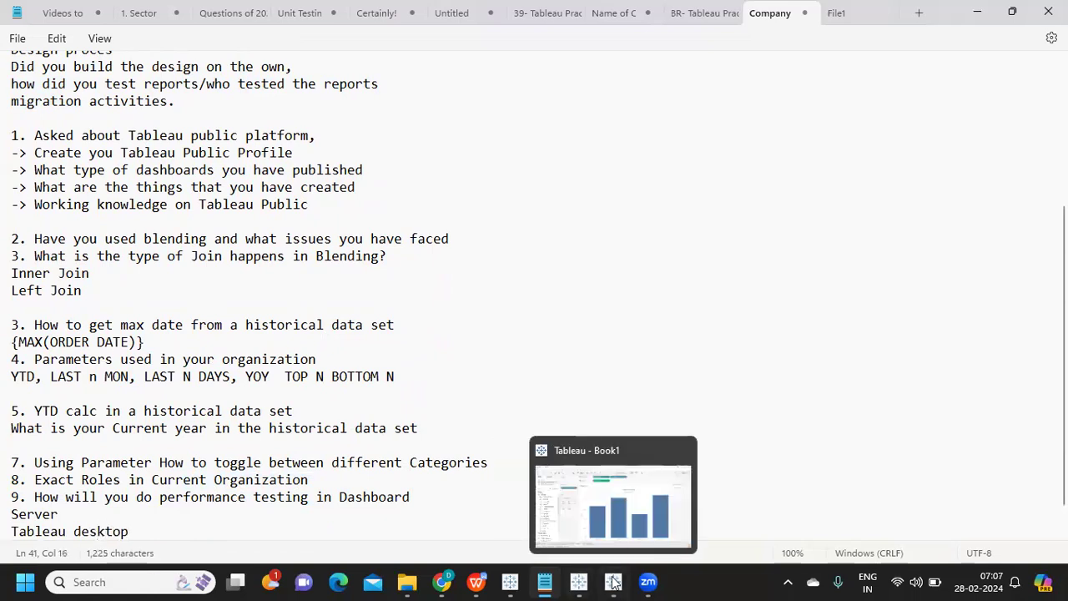
# Start a performance recording from Help > Settings and Performance
pyautogui.click(609, 507)
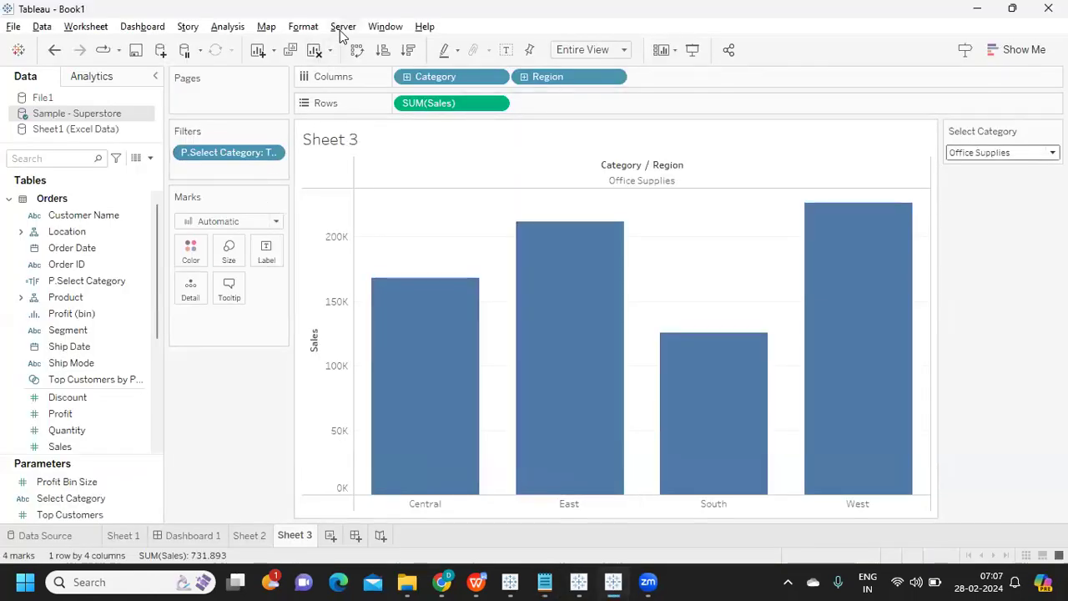
pyautogui.click(423, 28)
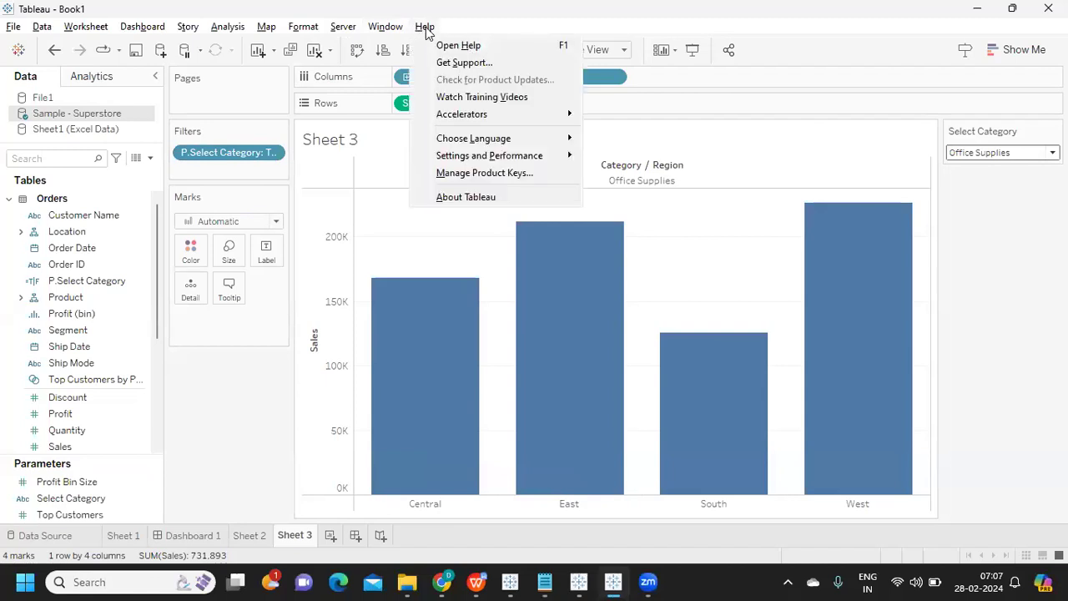
pyautogui.moveTo(494, 159)
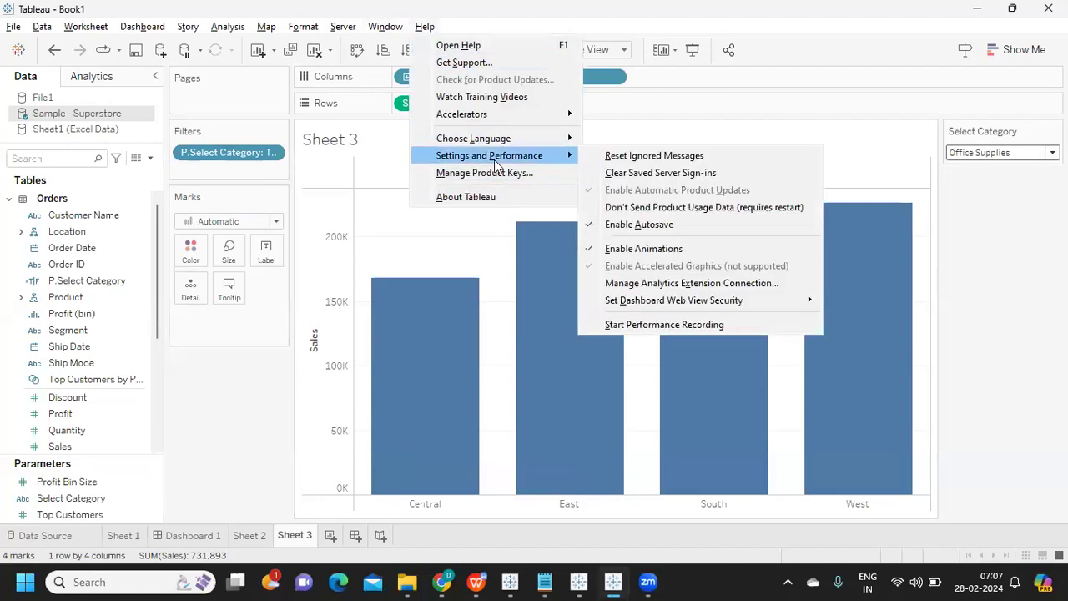
pyautogui.click(676, 325)
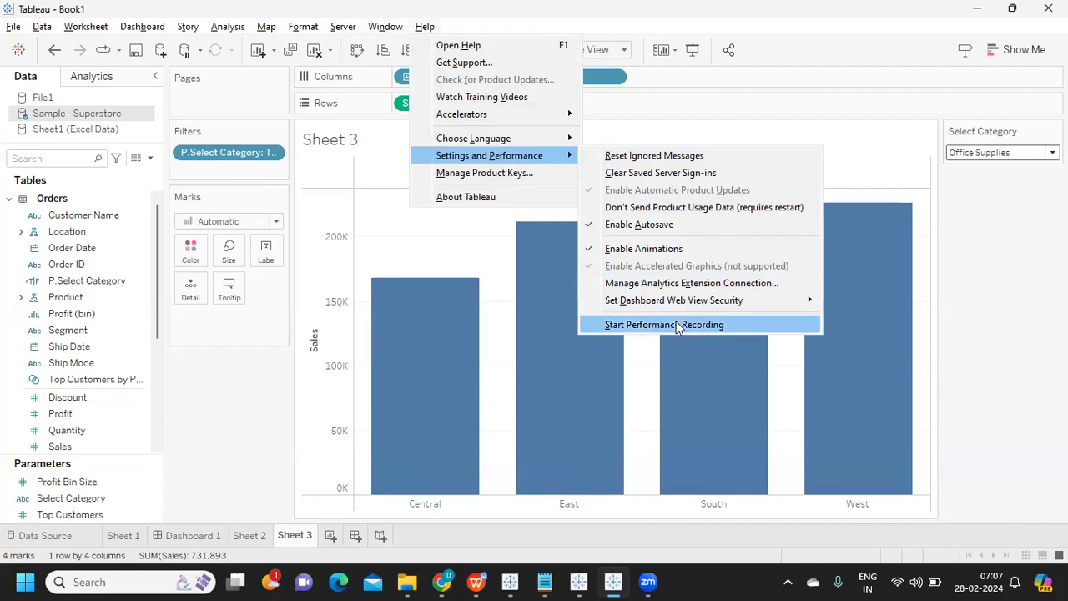
# Select the Central, East, South and West bars, then set Select Category to Furniture
pyautogui.click(467, 377)
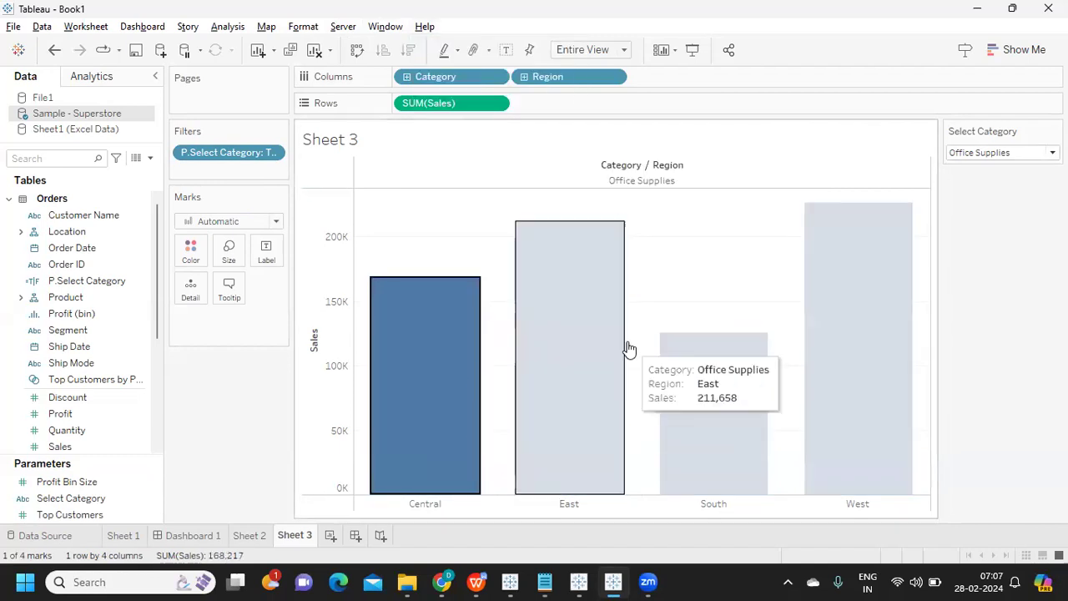
pyautogui.click(572, 309)
pyautogui.click(732, 422)
pyautogui.click(825, 306)
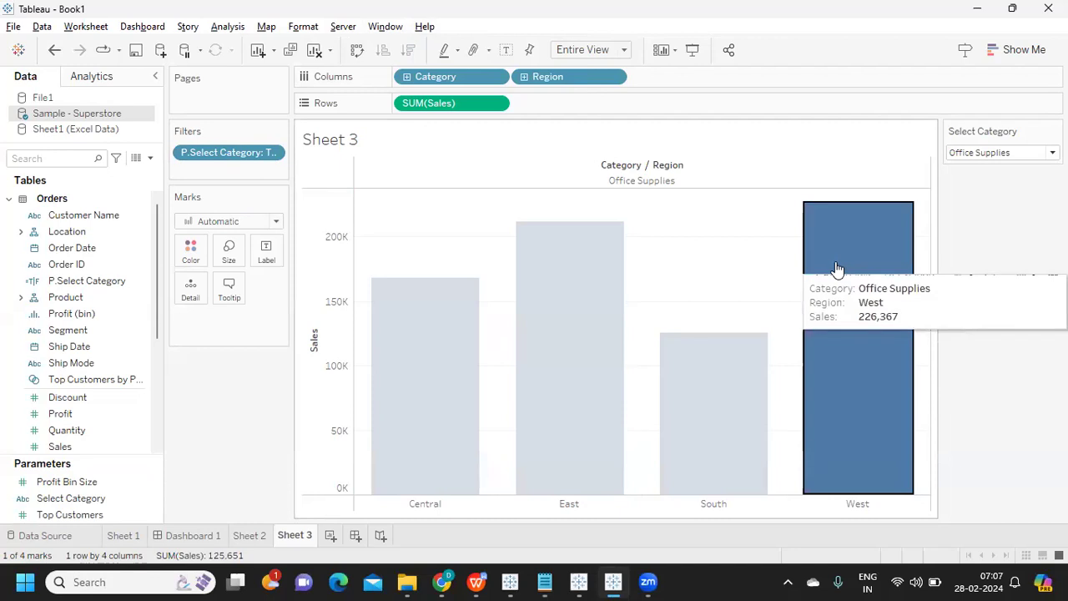
pyautogui.click(960, 157)
pyautogui.click(971, 165)
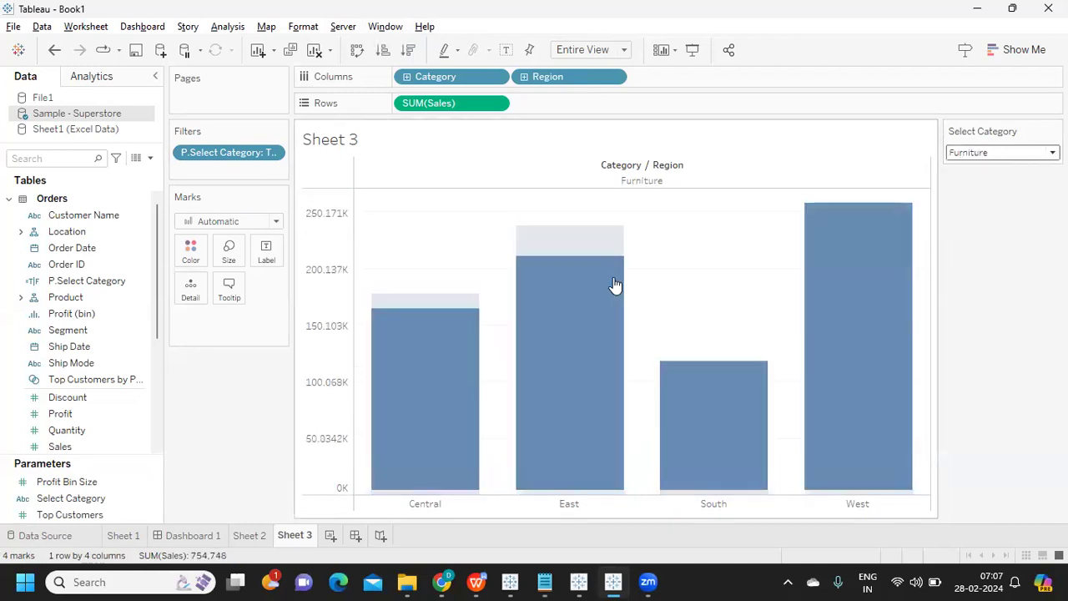
# On Sheet 2, replace Age with Siblings in the Names table
pyautogui.moveTo(420, 409)
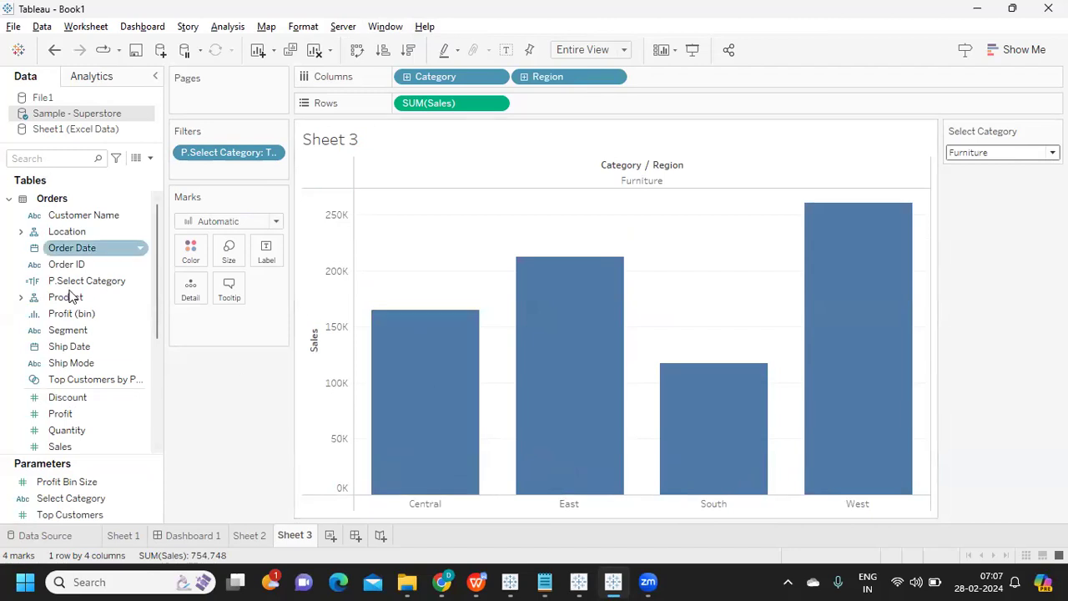
pyautogui.click(250, 536)
pyautogui.moveTo(397, 197); pyautogui.dragTo(200, 184)
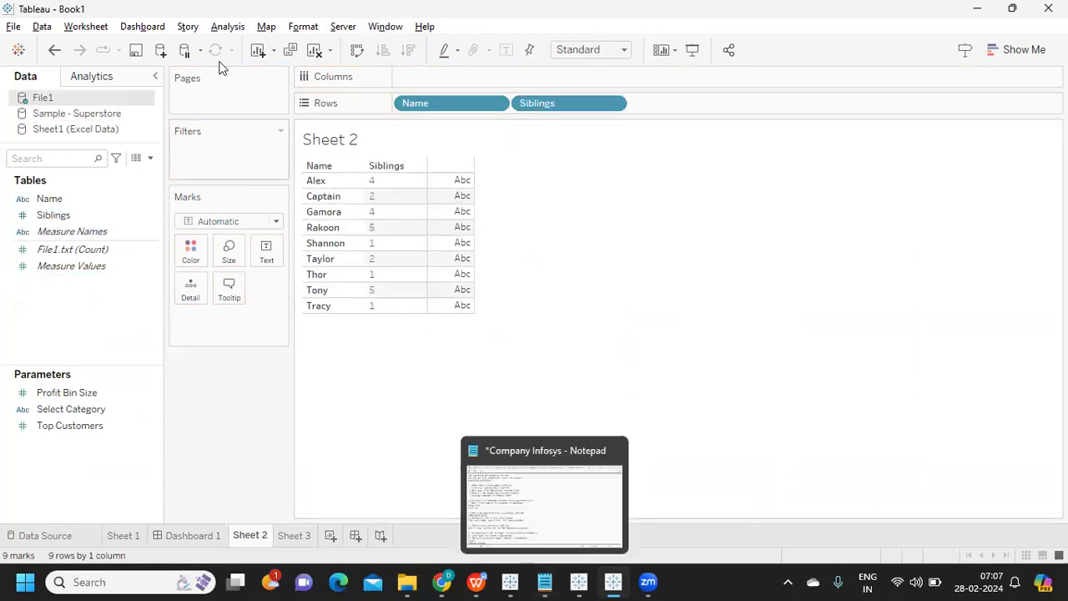
# Stop the performance recording via Help > Settings and Performance
pyautogui.click(425, 28)
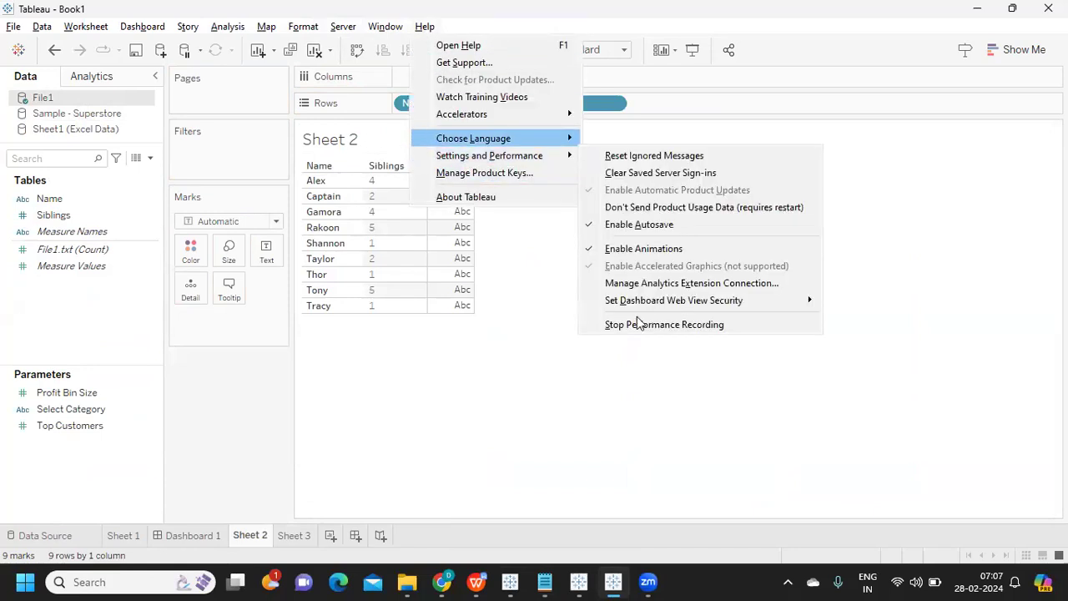
pyautogui.click(888, 327)
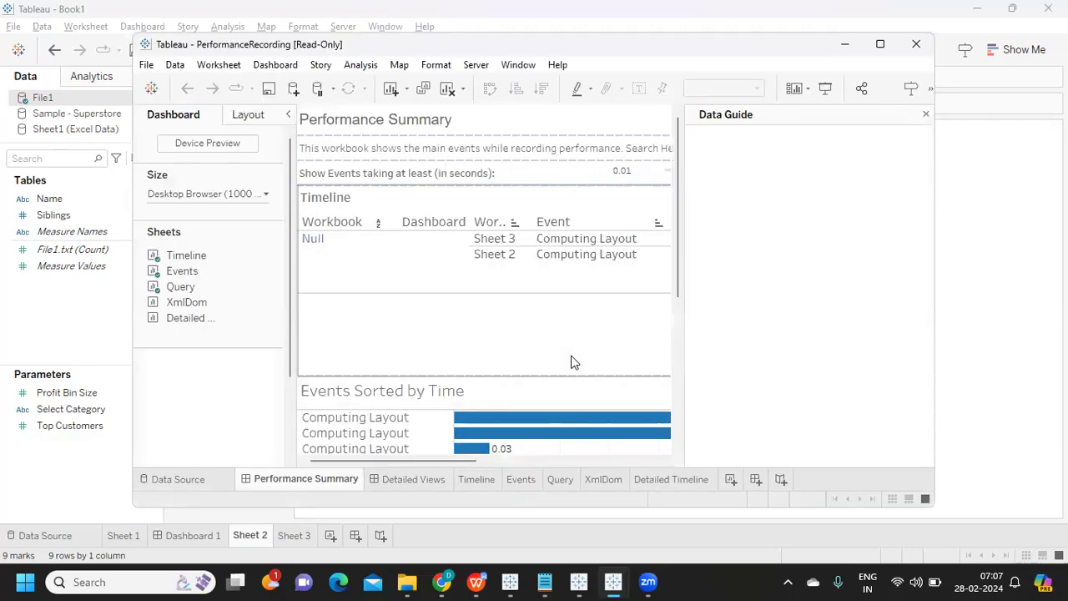
# Maximize the PerformanceRecording window and review its Detailed Views and Timeline tabs
pyautogui.click(879, 44)
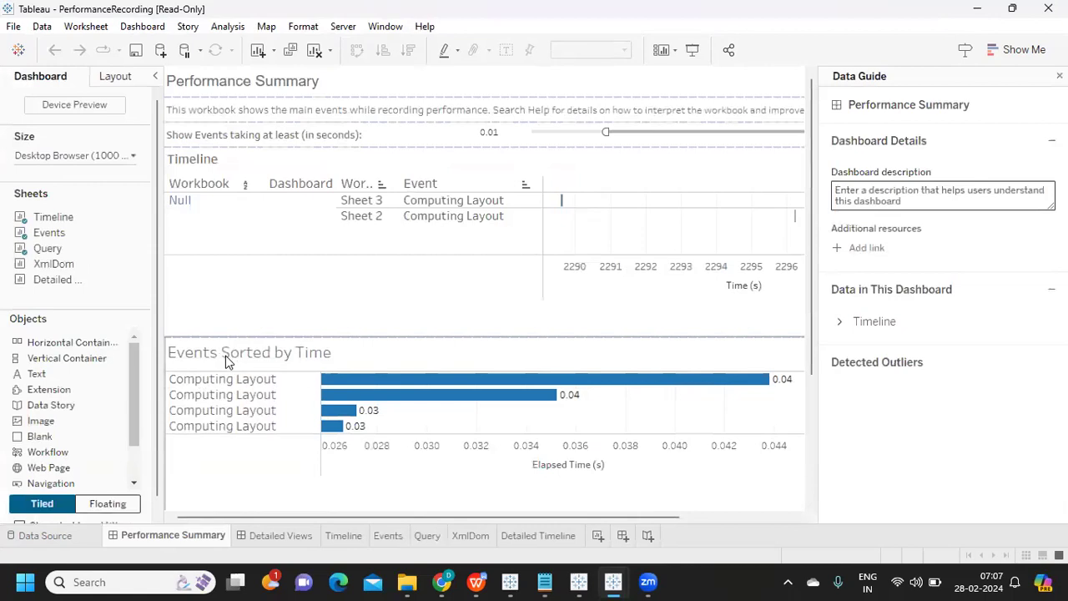
pyautogui.moveTo(648, 380)
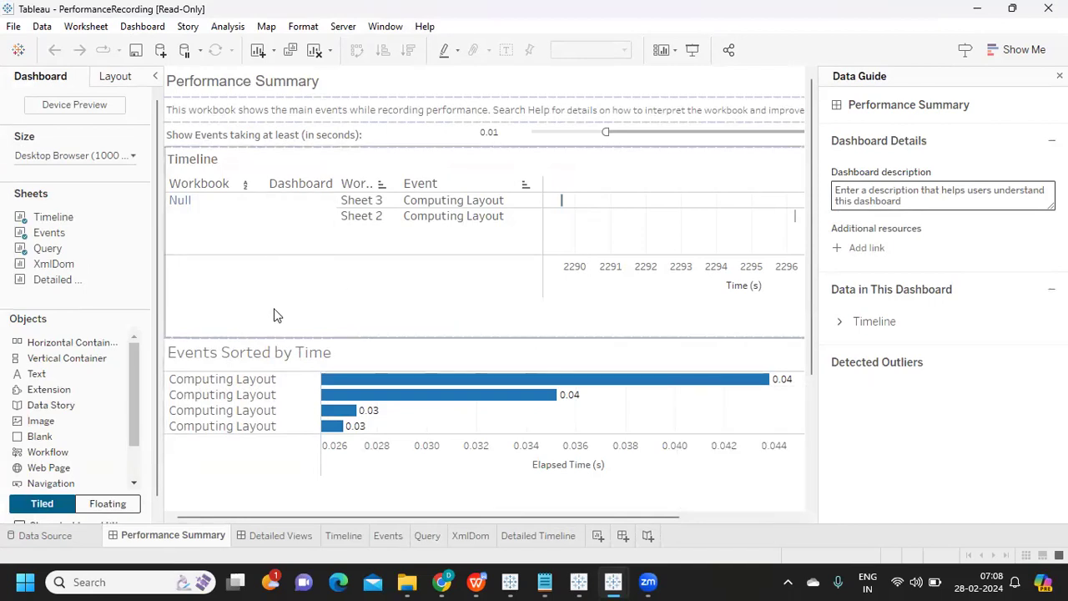
pyautogui.click(292, 540)
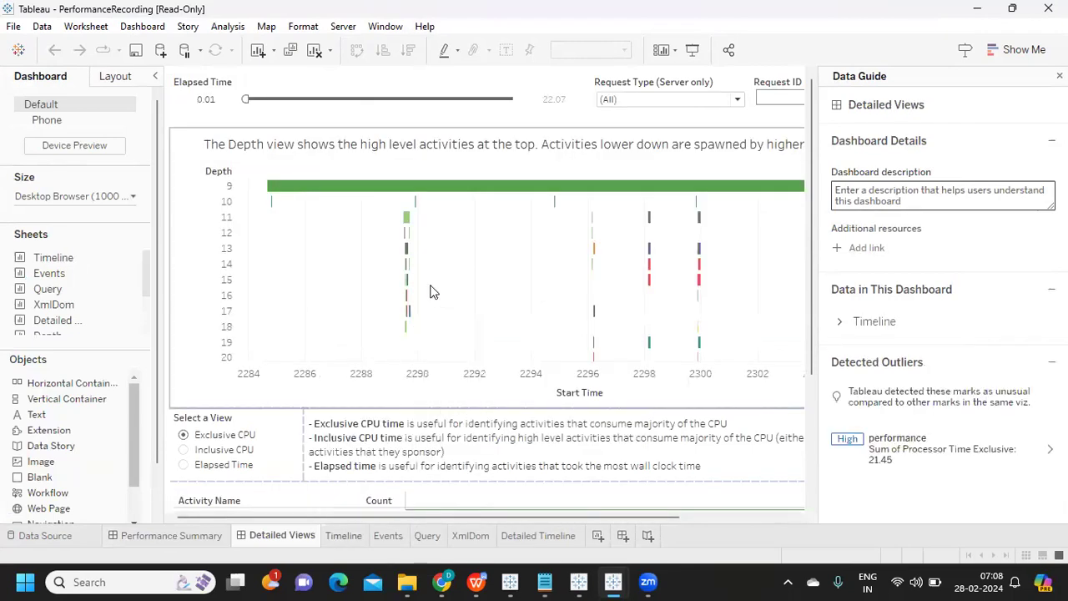
pyautogui.moveTo(349, 192)
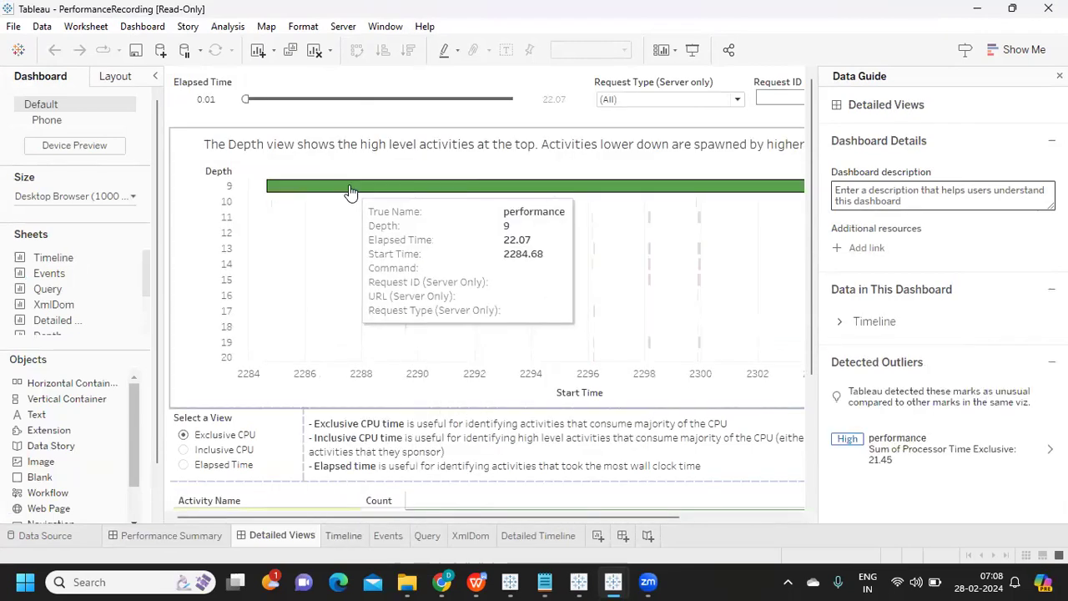
pyautogui.click(359, 536)
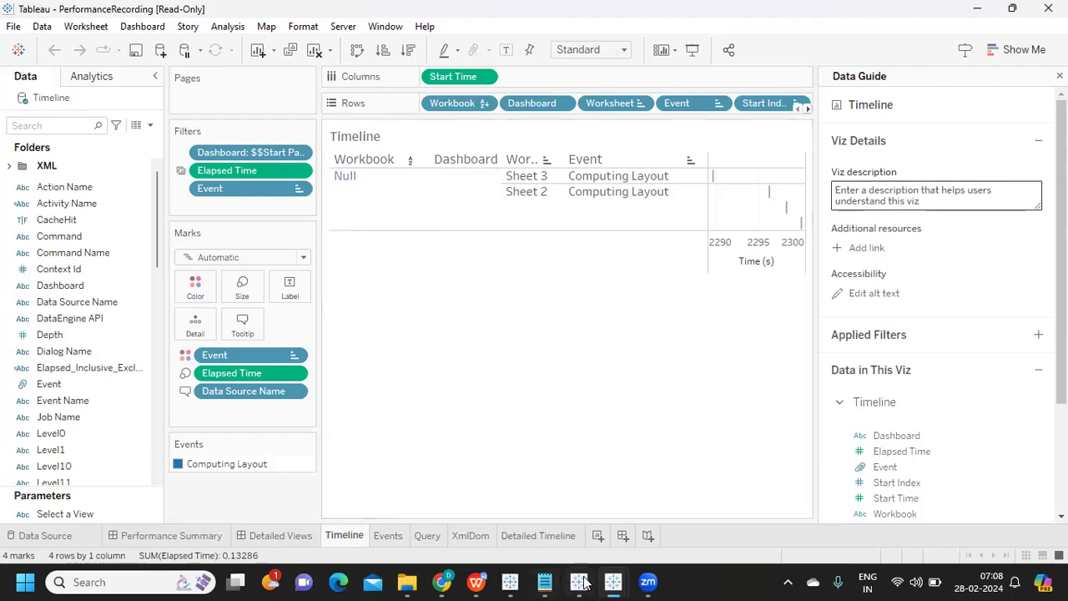
pyautogui.moveTo(545, 582)
pyautogui.click(518, 506)
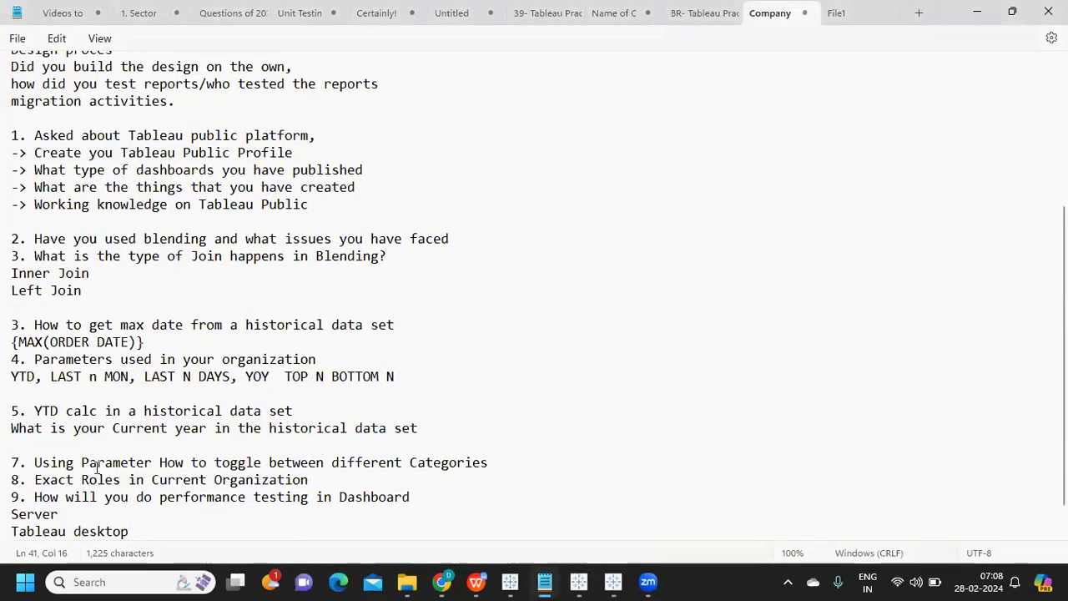
pyautogui.moveTo(56, 496); pyautogui.dragTo(411, 500)
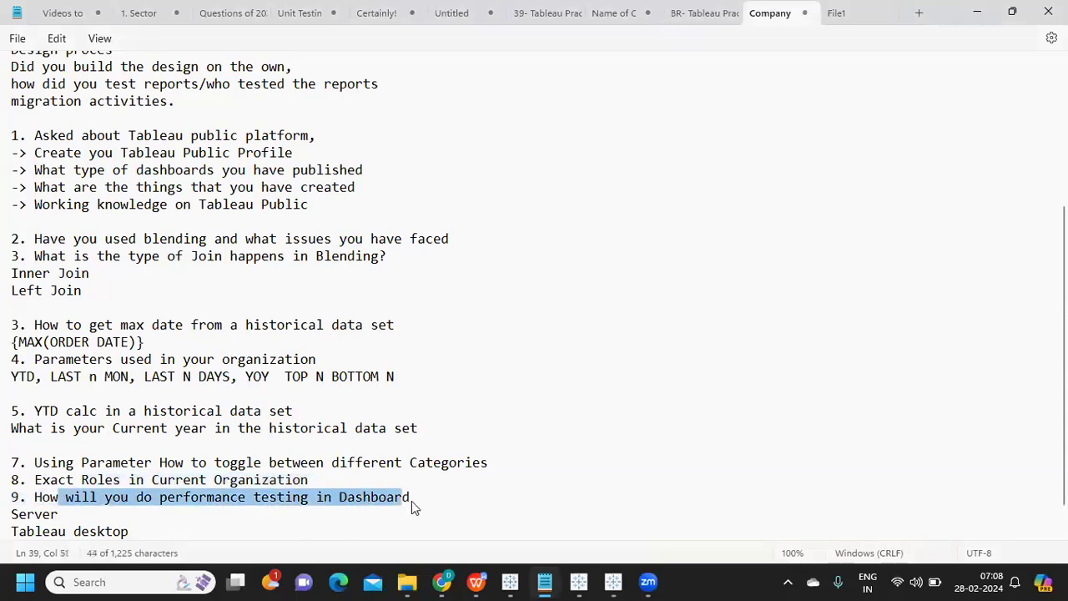
pyautogui.scroll(-1, 292, 518)
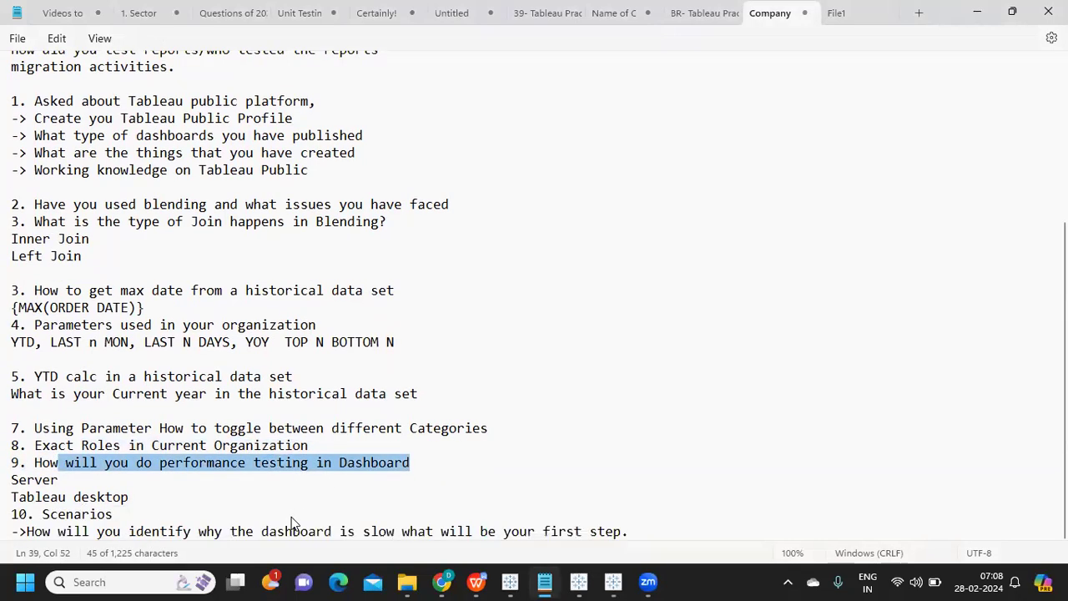
pyautogui.doubleClick(75, 516)
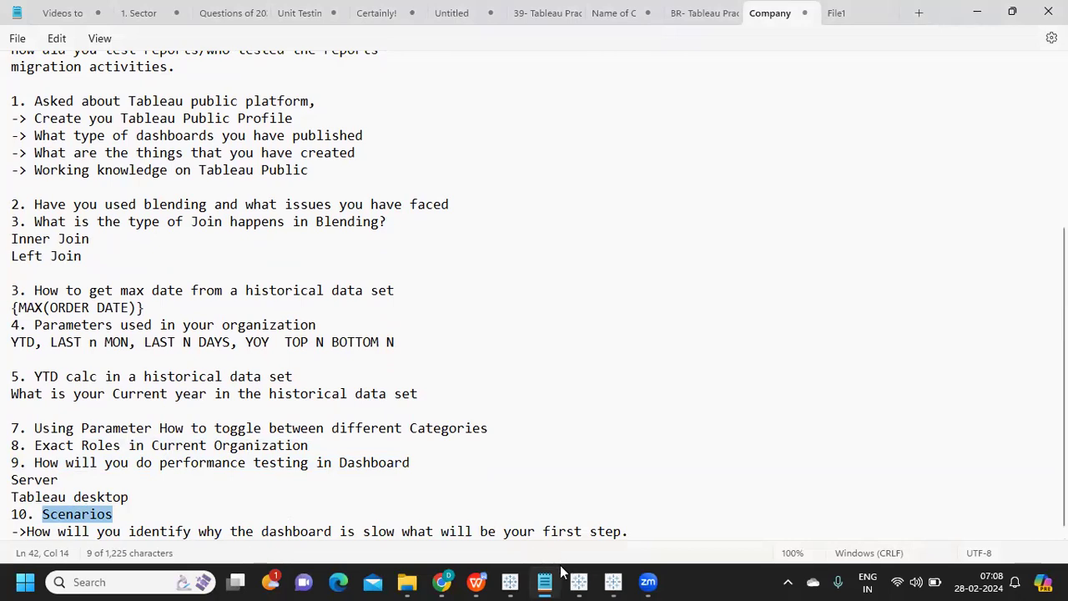
pyautogui.moveTo(603, 582)
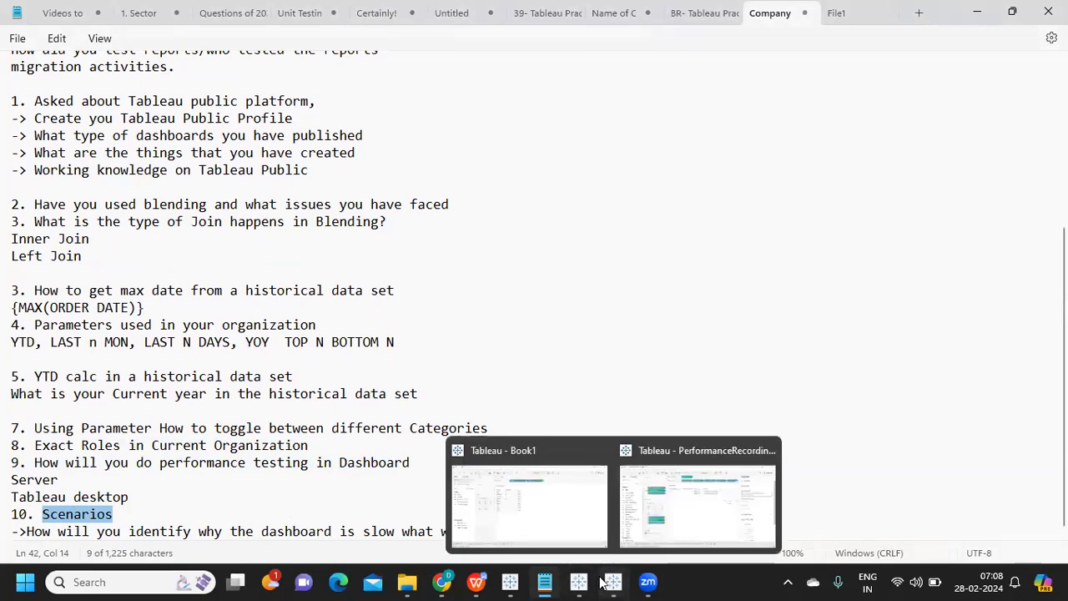
# Bring back the PerformanceRecording workbook on its Performance Summary dashboard
pyautogui.click(657, 512)
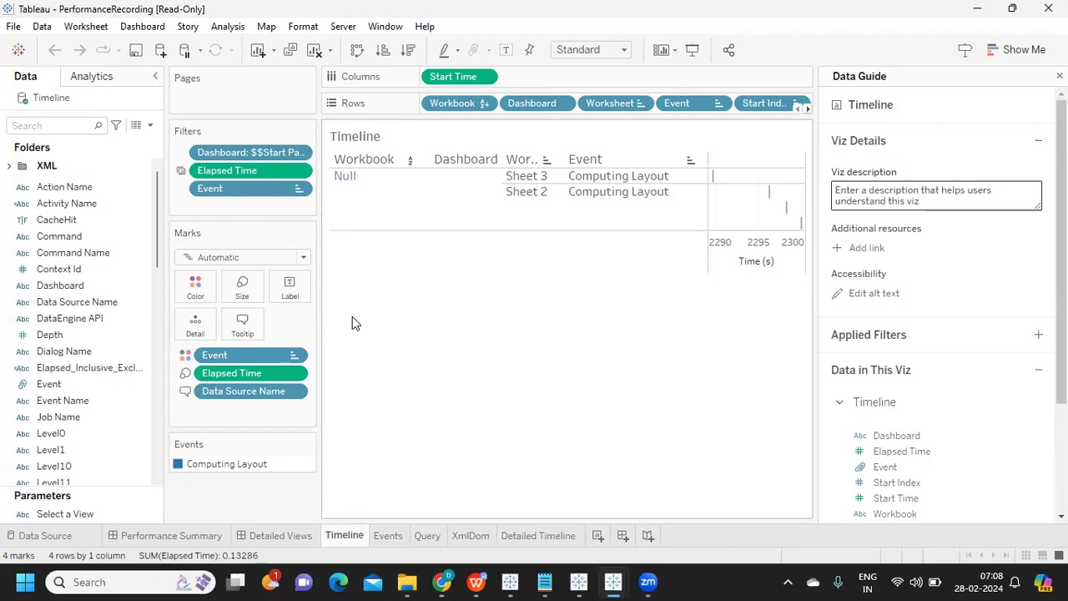
pyautogui.click(177, 538)
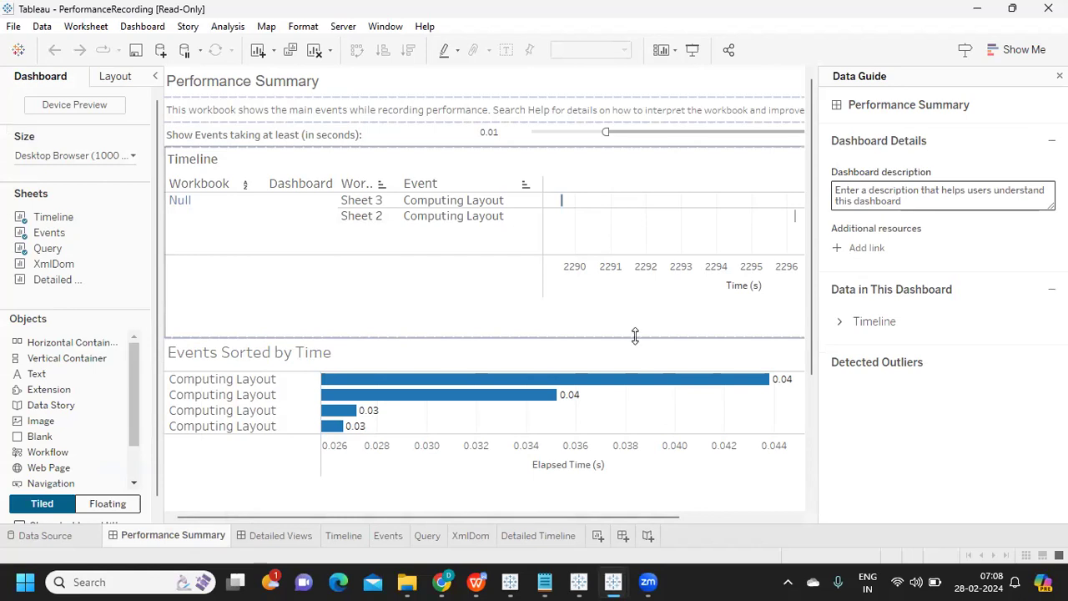
pyautogui.click(547, 534)
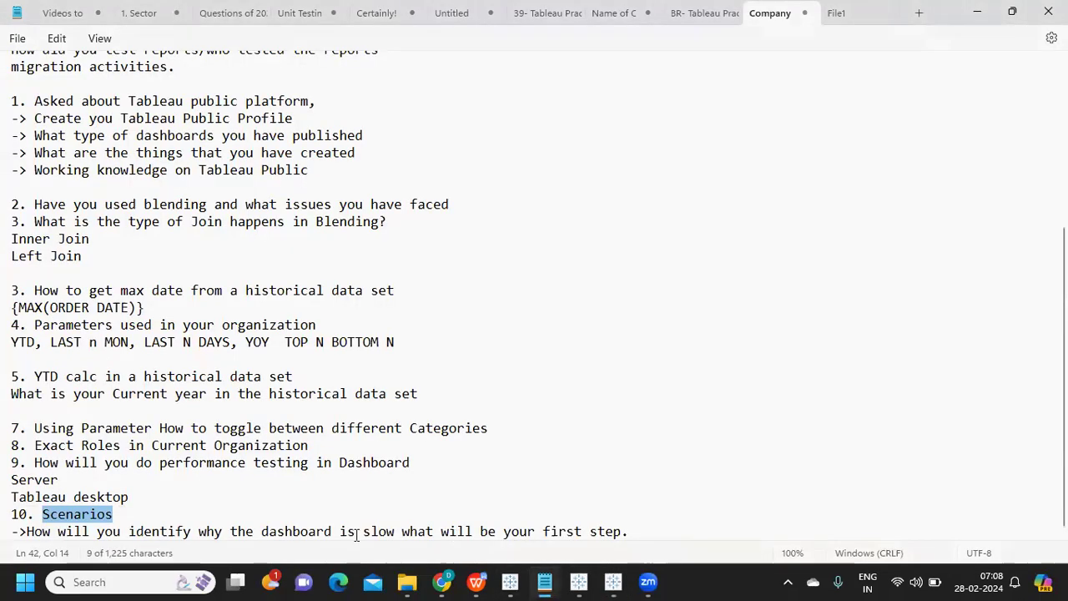
pyautogui.click(131, 515)
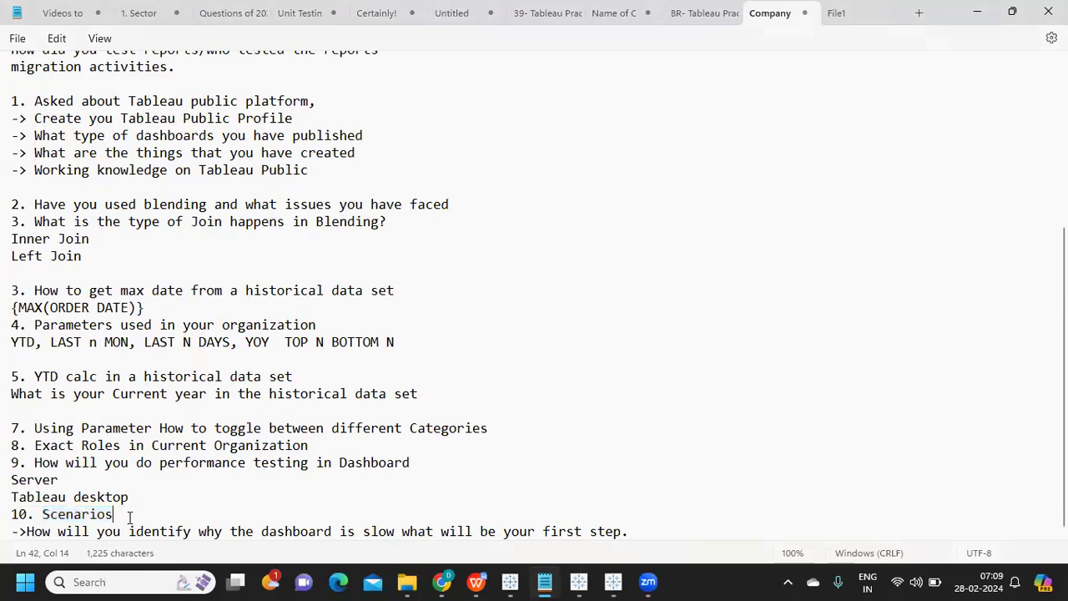
pyautogui.keyDown('shift'); pyautogui.click(8, 484); pyautogui.keyUp('shift')
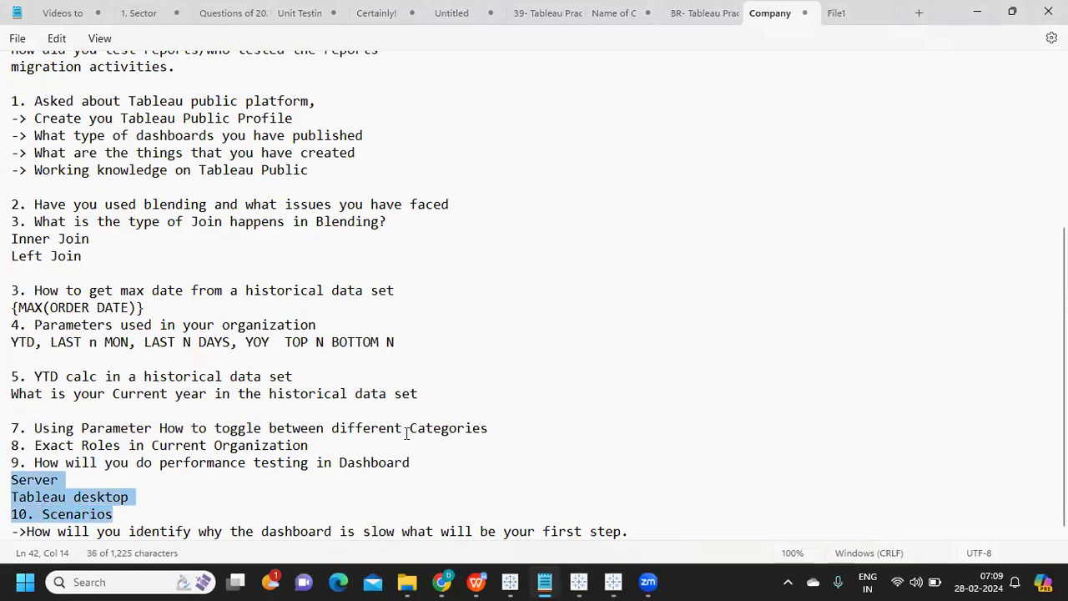